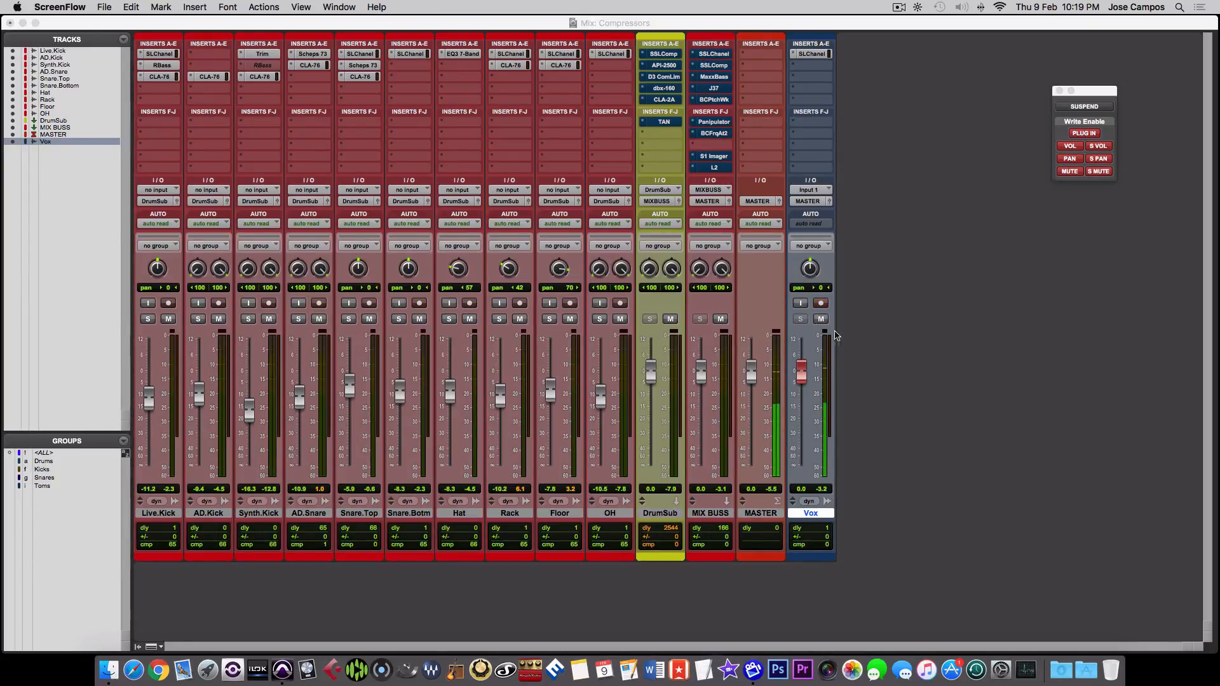
- Audition the Live.Kick track soloed in the Edit window from 0:53, then clear its solo
{"action": "left_click", "coordinate": [911, 338]}
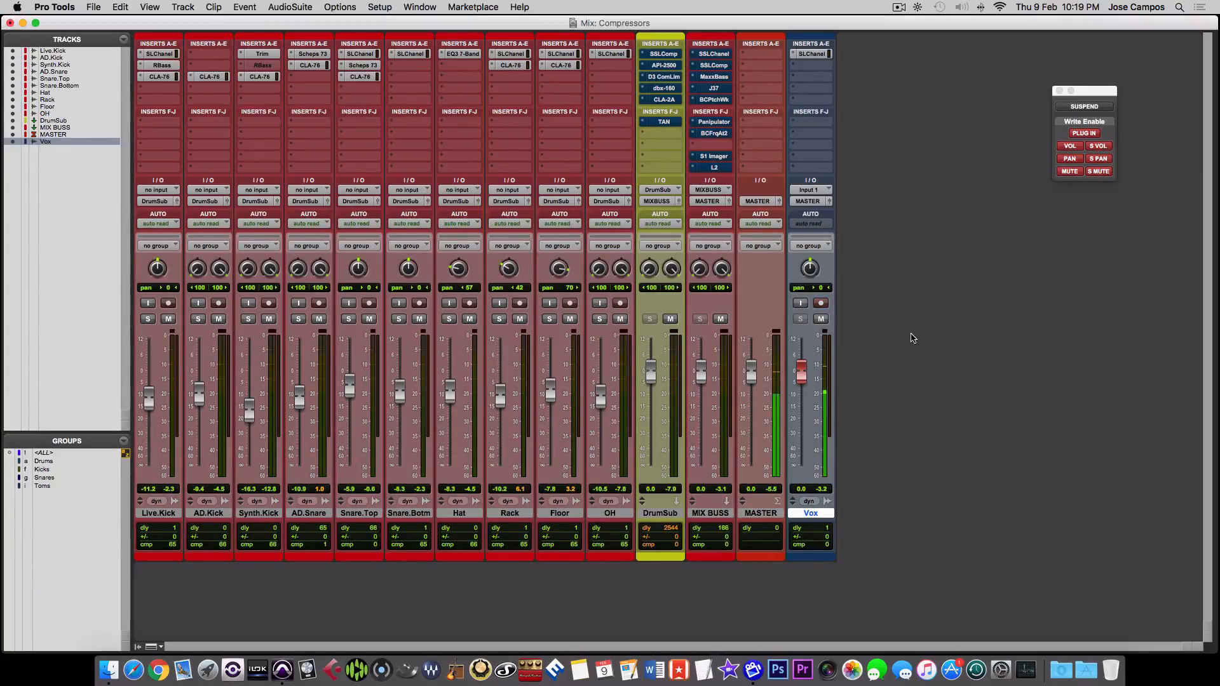
{"action": "key", "text": "super+equal"}
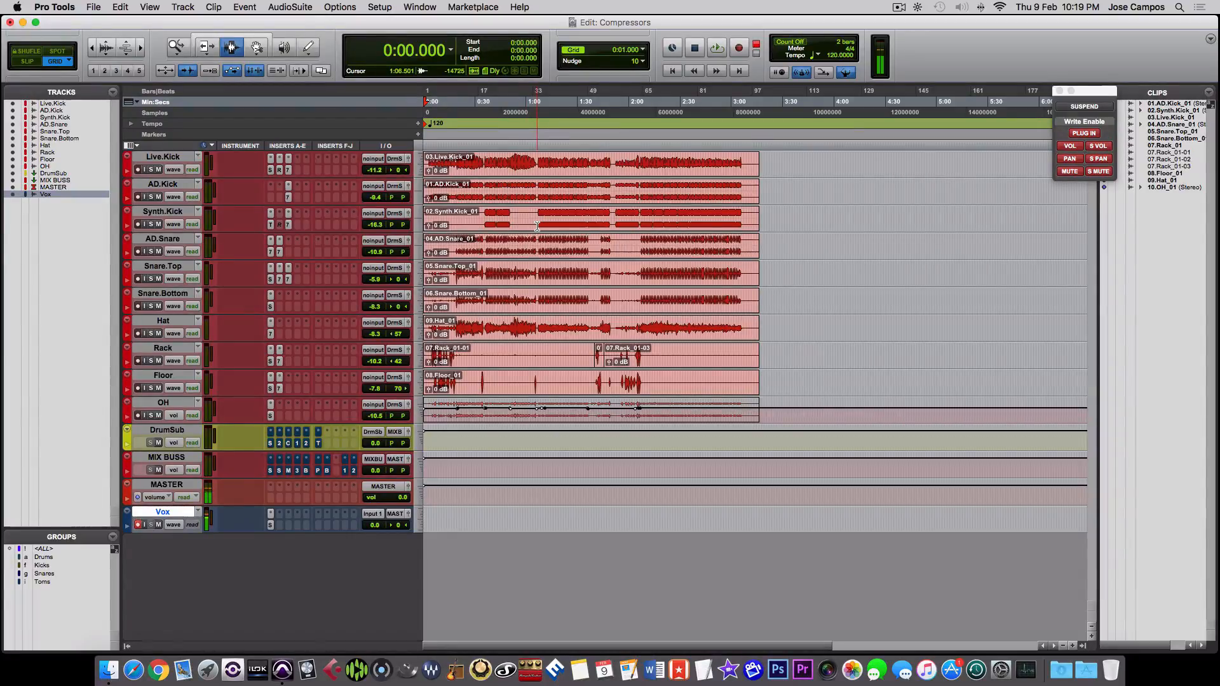
{"action": "left_click", "coordinate": [151, 169]}
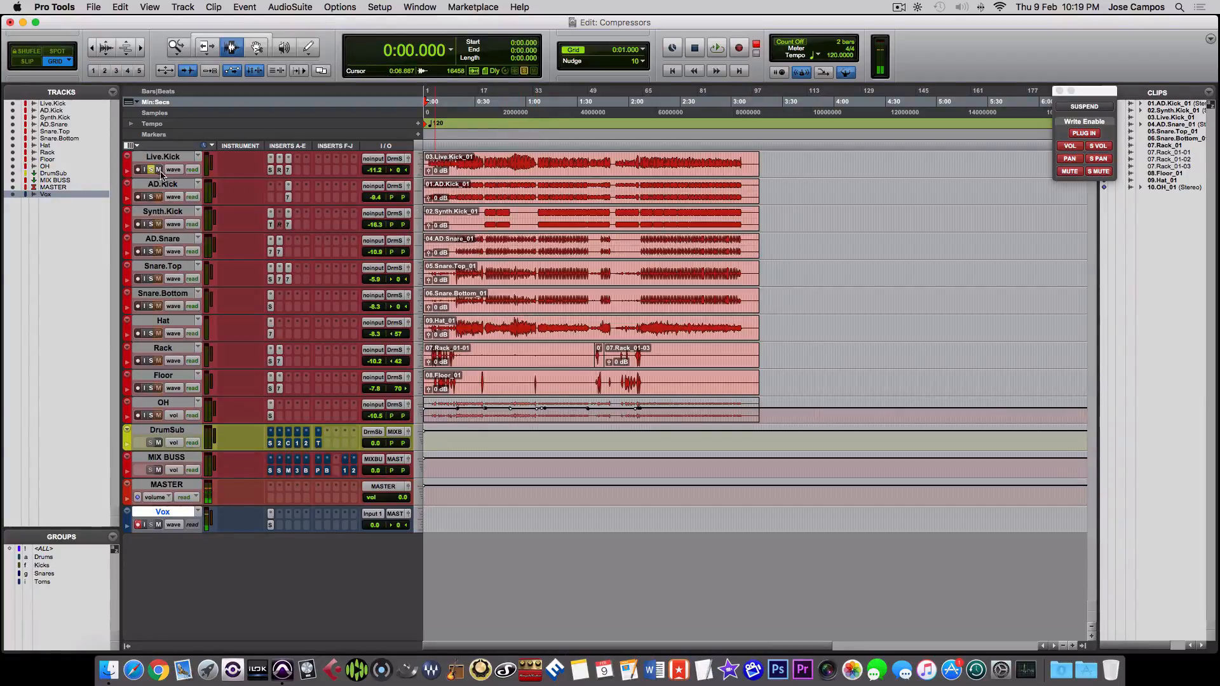
{"action": "left_click", "coordinate": [515, 165]}
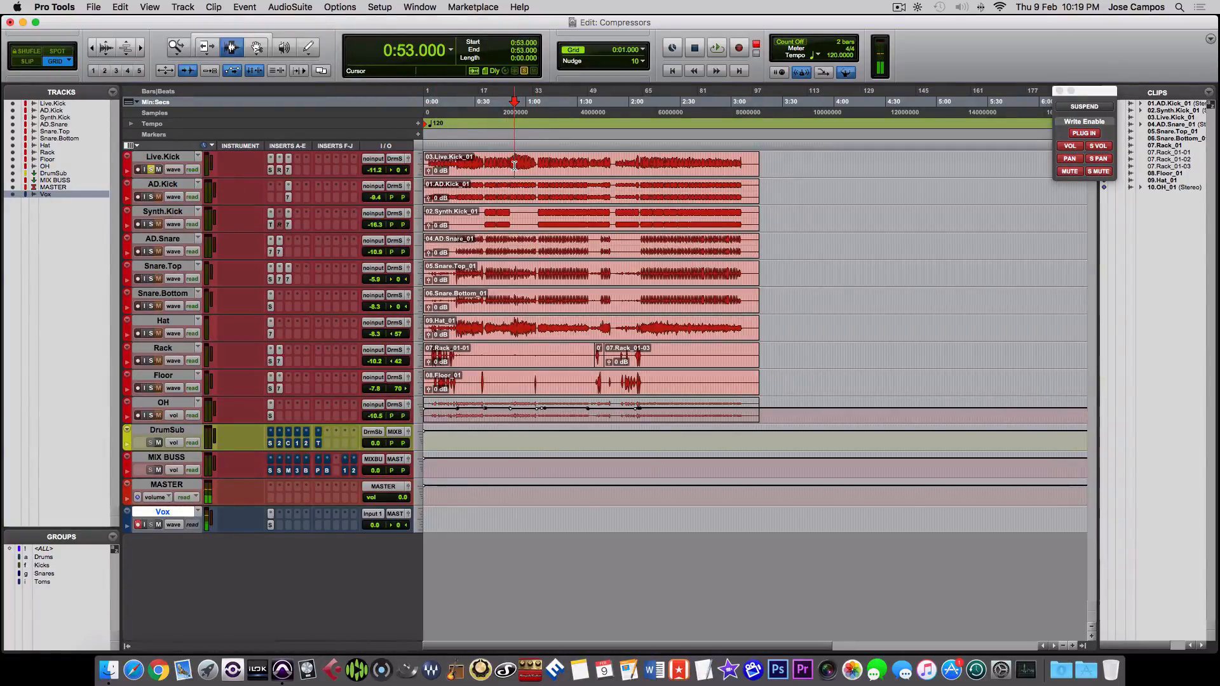
{"action": "key", "text": "space"}
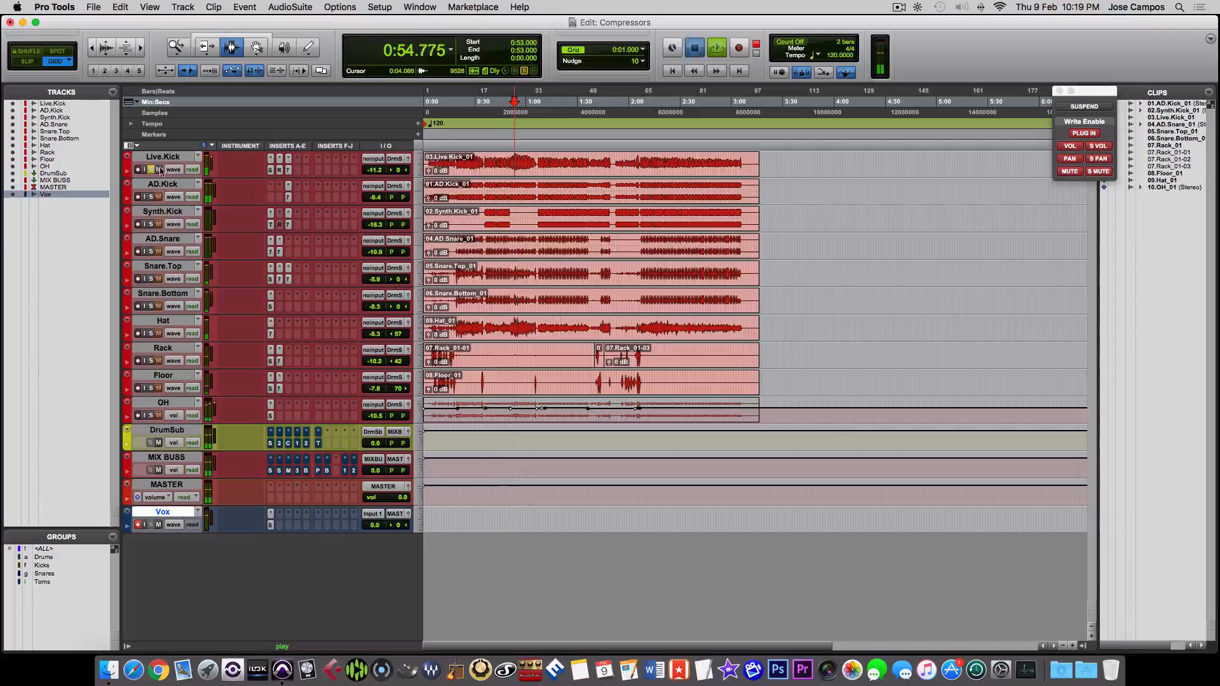
{"action": "key", "text": "space"}
{"action": "left_click", "coordinate": [150, 170]}
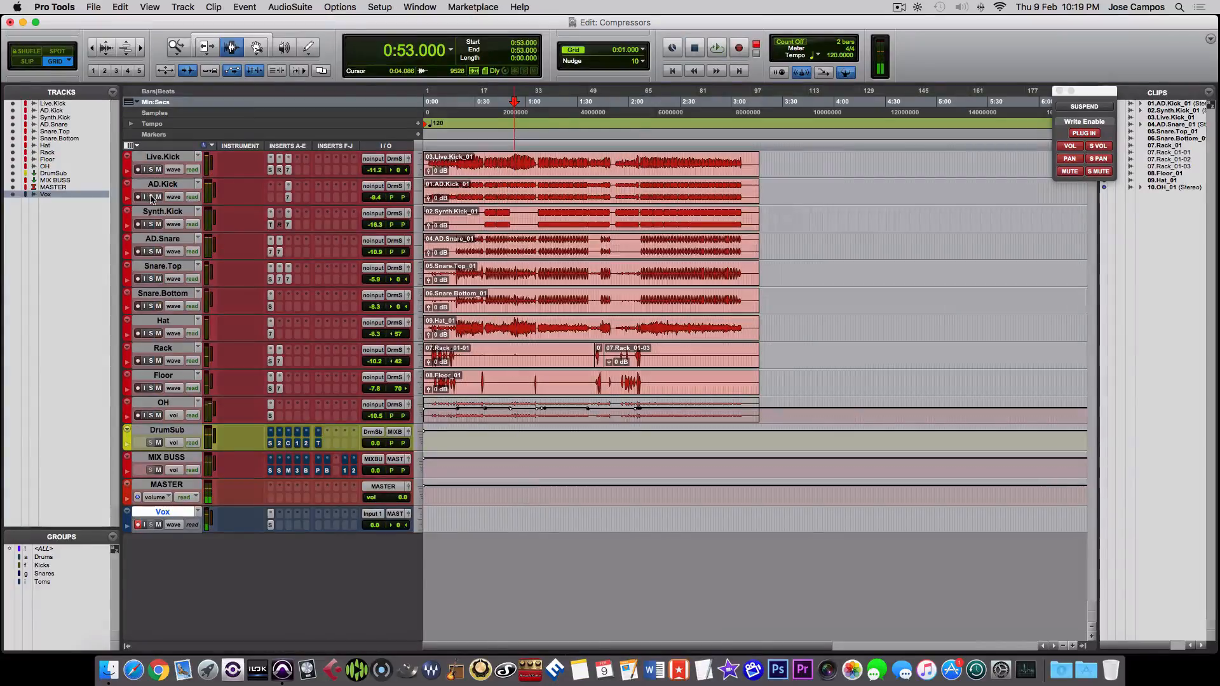
- Audition the Synth.Kick track soloed over the range 1:09 to 1:22, and clear its solo in the Mix window
{"action": "key", "text": "super+equal"}
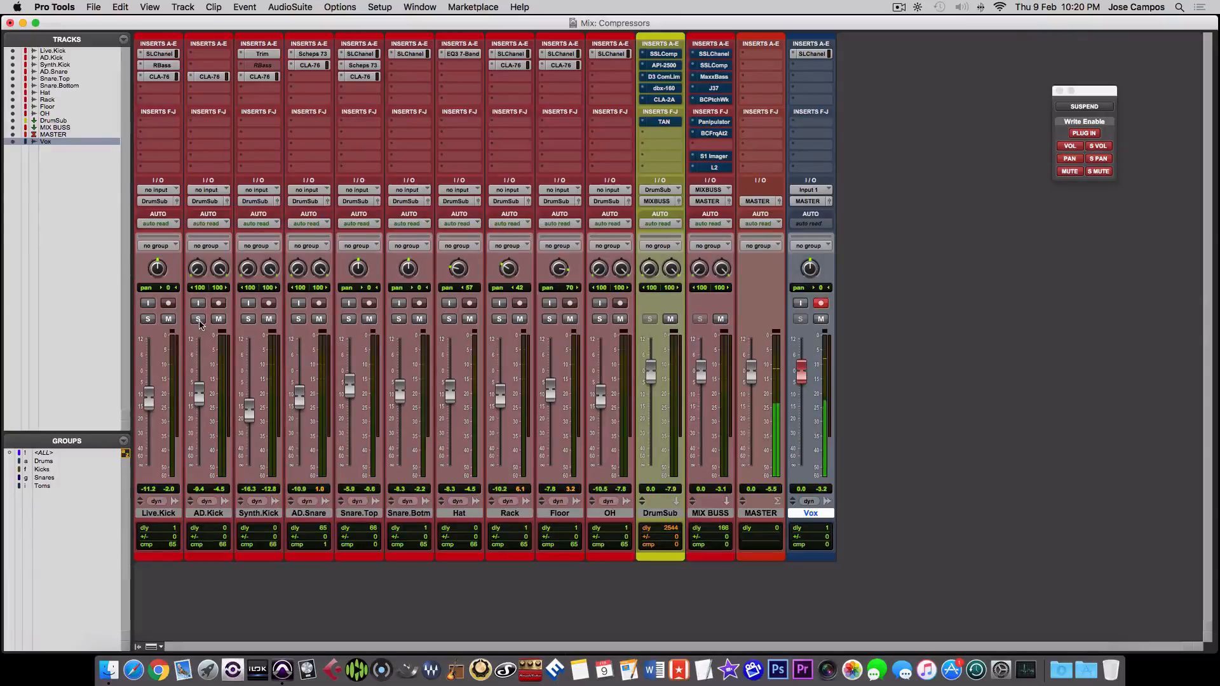
{"action": "key", "text": "space"}
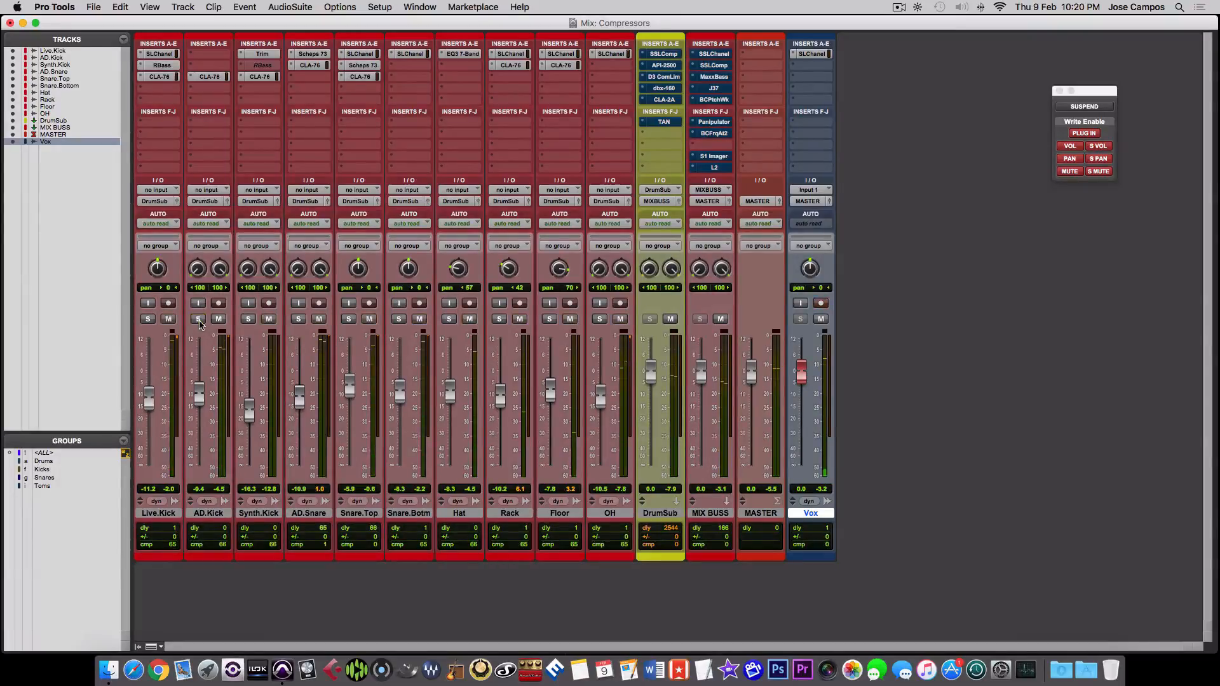
{"action": "left_click", "coordinate": [249, 320]}
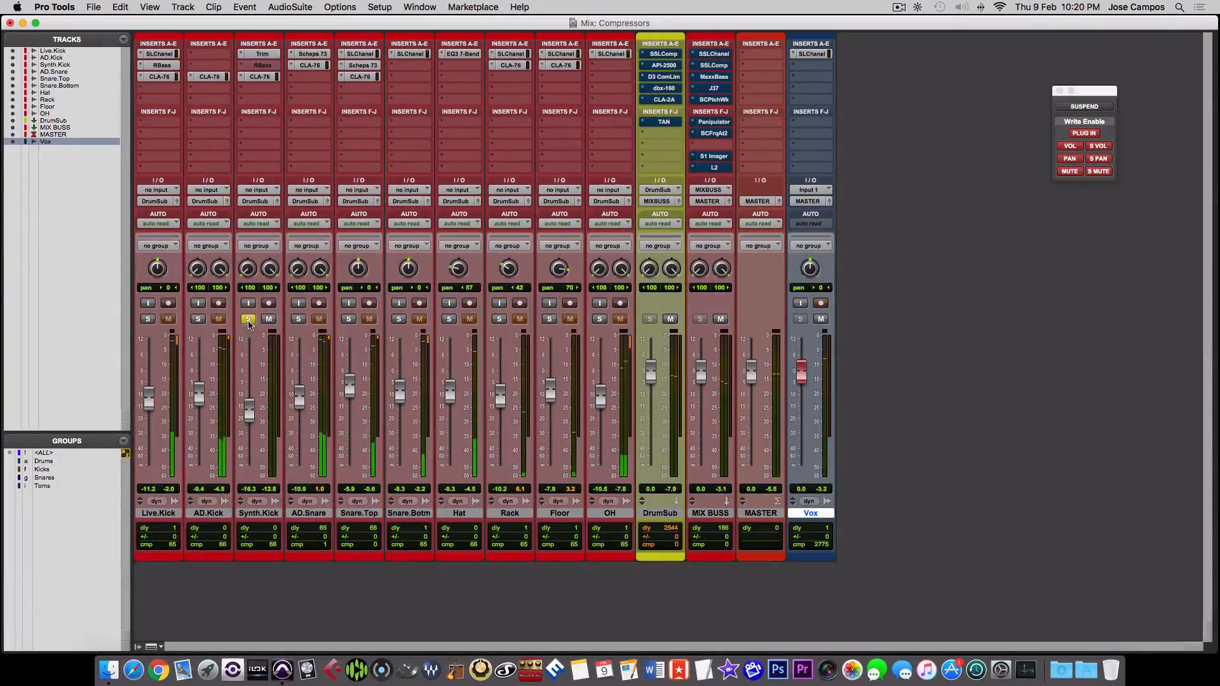
{"action": "key", "text": "super+equal"}
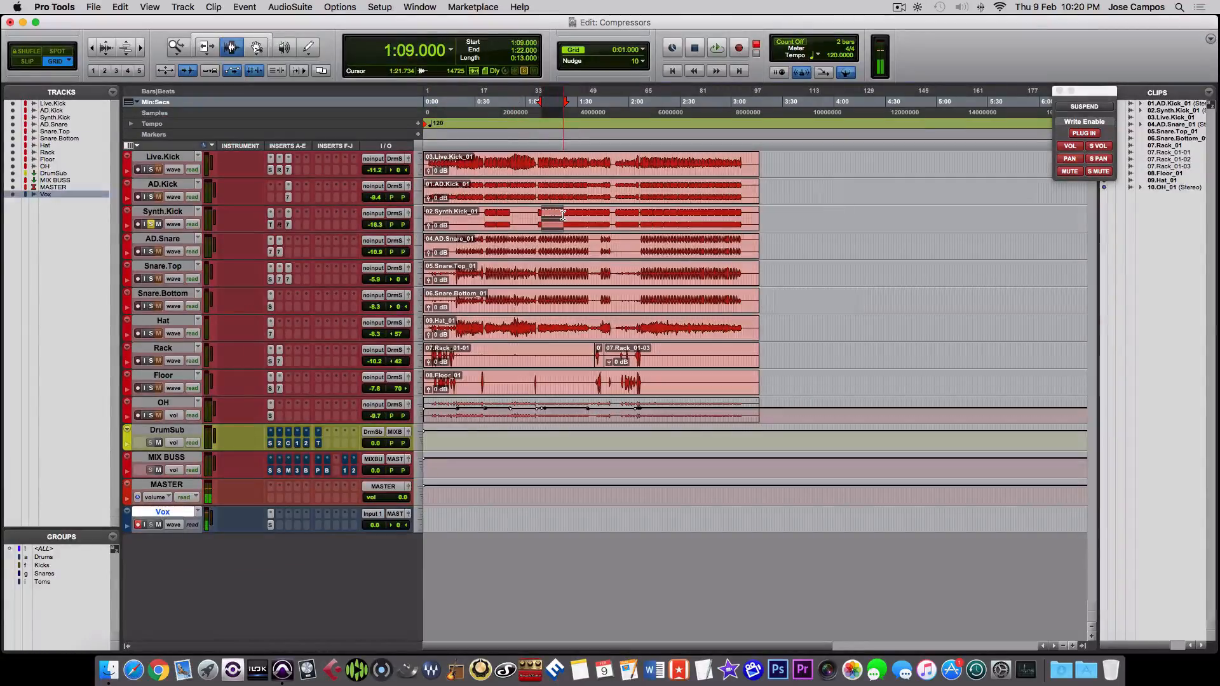
{"action": "key", "text": "super+equal"}
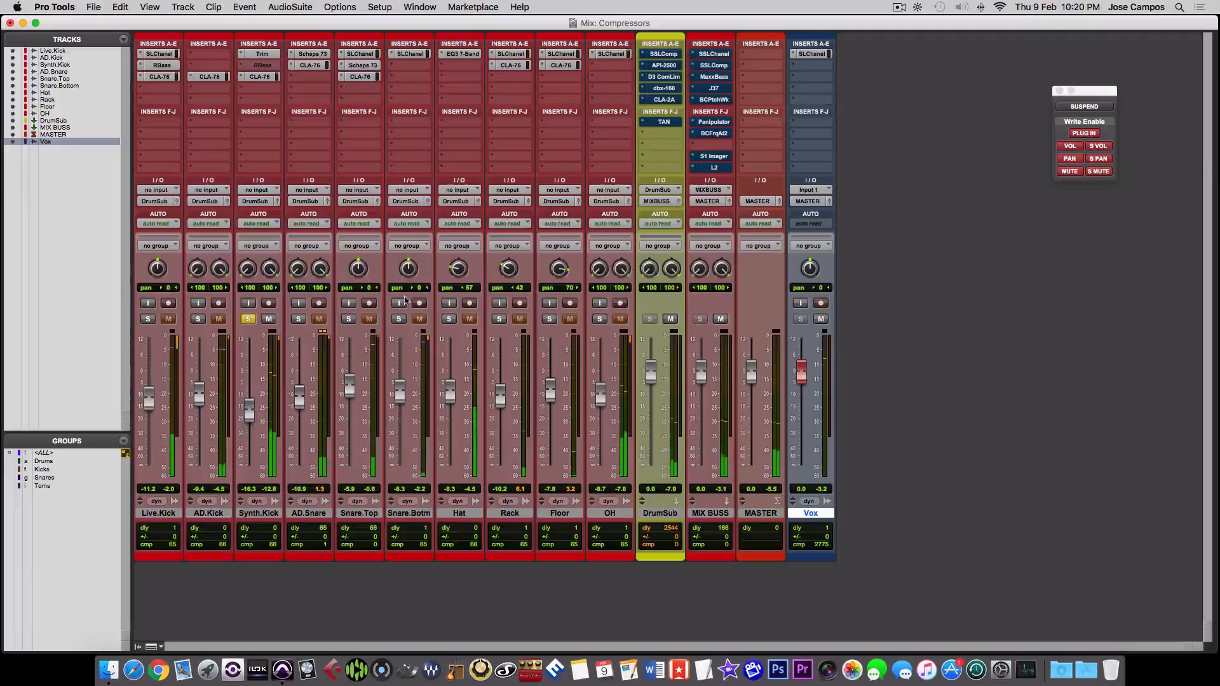
{"action": "left_click", "coordinate": [248, 320]}
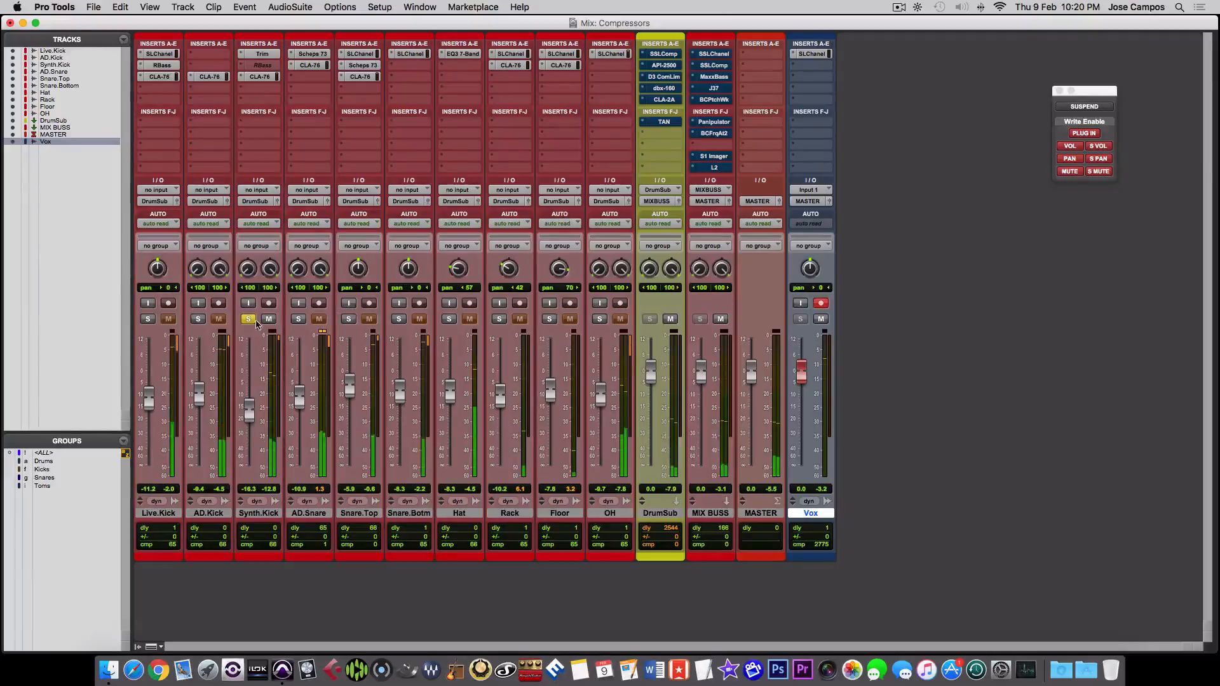
- Audition the AD.Snare, Snare.Top, Snare.Bottom and Hat tracks soloed one at a time
{"action": "left_click", "coordinate": [297, 320]}
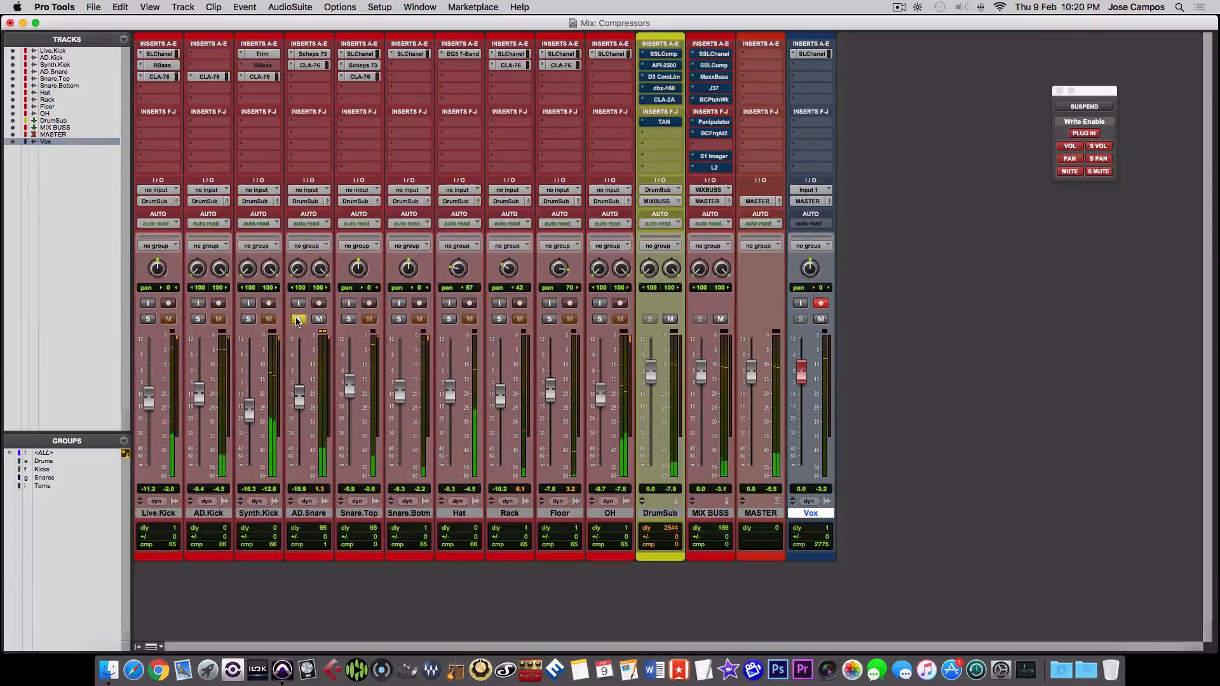
{"action": "left_click", "coordinate": [348, 319]}
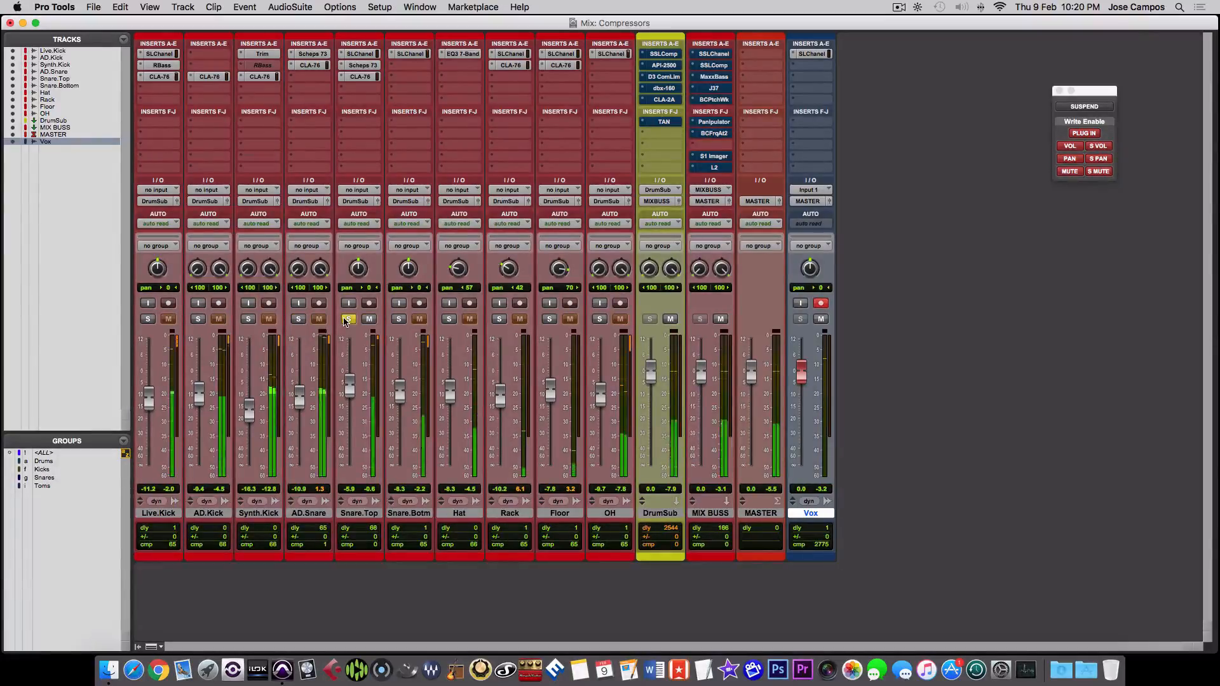
{"action": "left_click", "coordinate": [347, 319]}
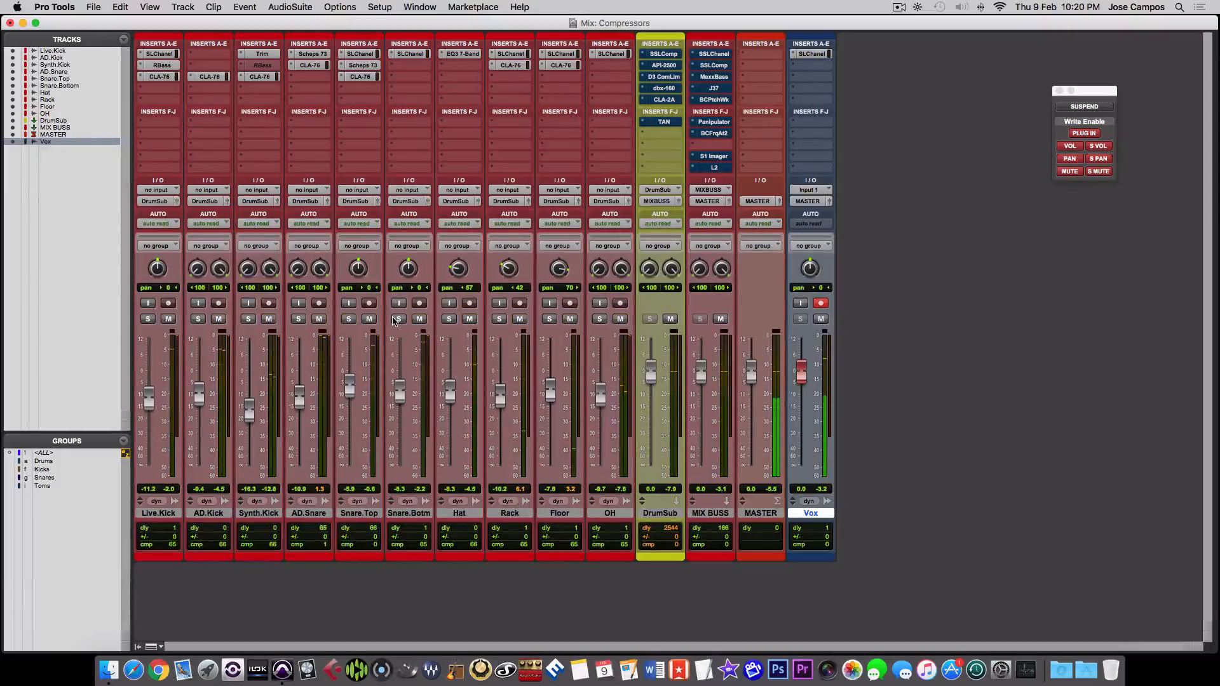
{"action": "left_click", "coordinate": [394, 319]}
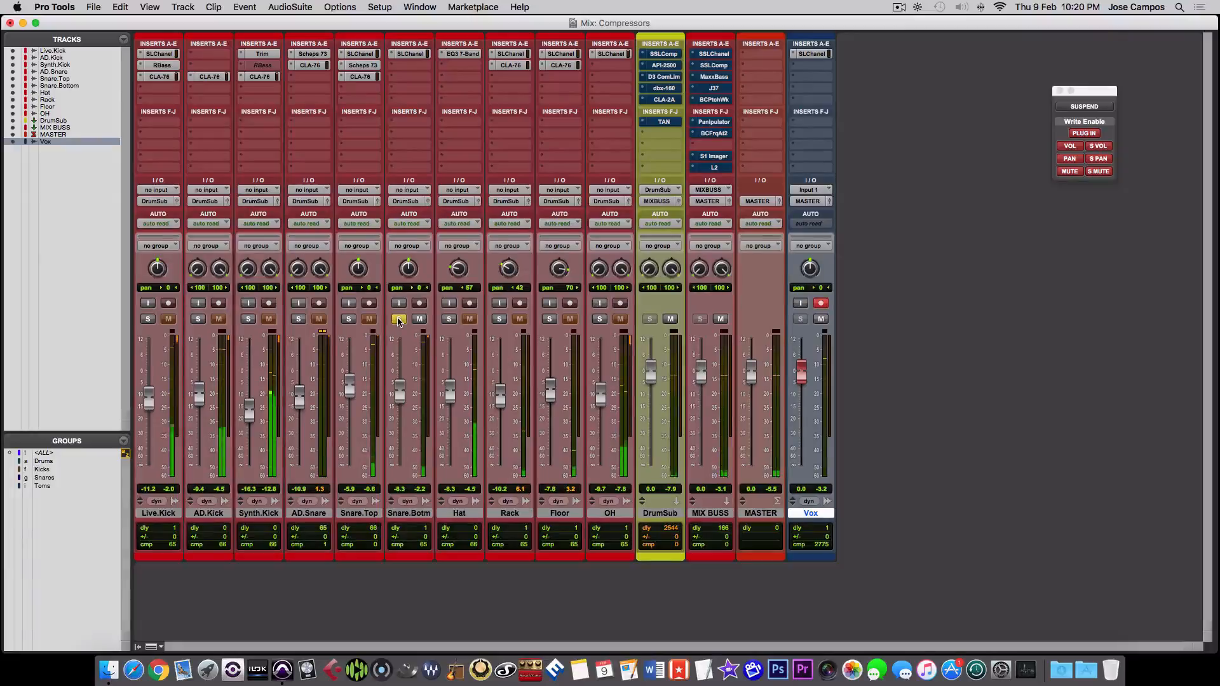
{"action": "left_click", "coordinate": [398, 320]}
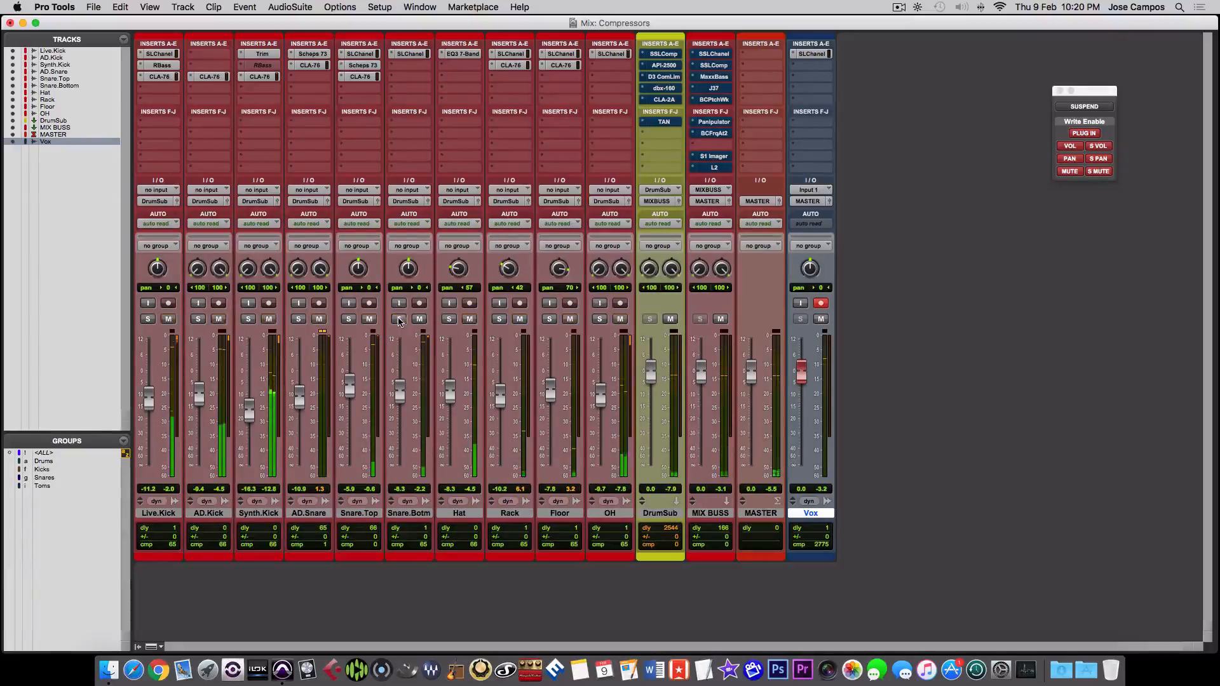
{"action": "left_click", "coordinate": [448, 319]}
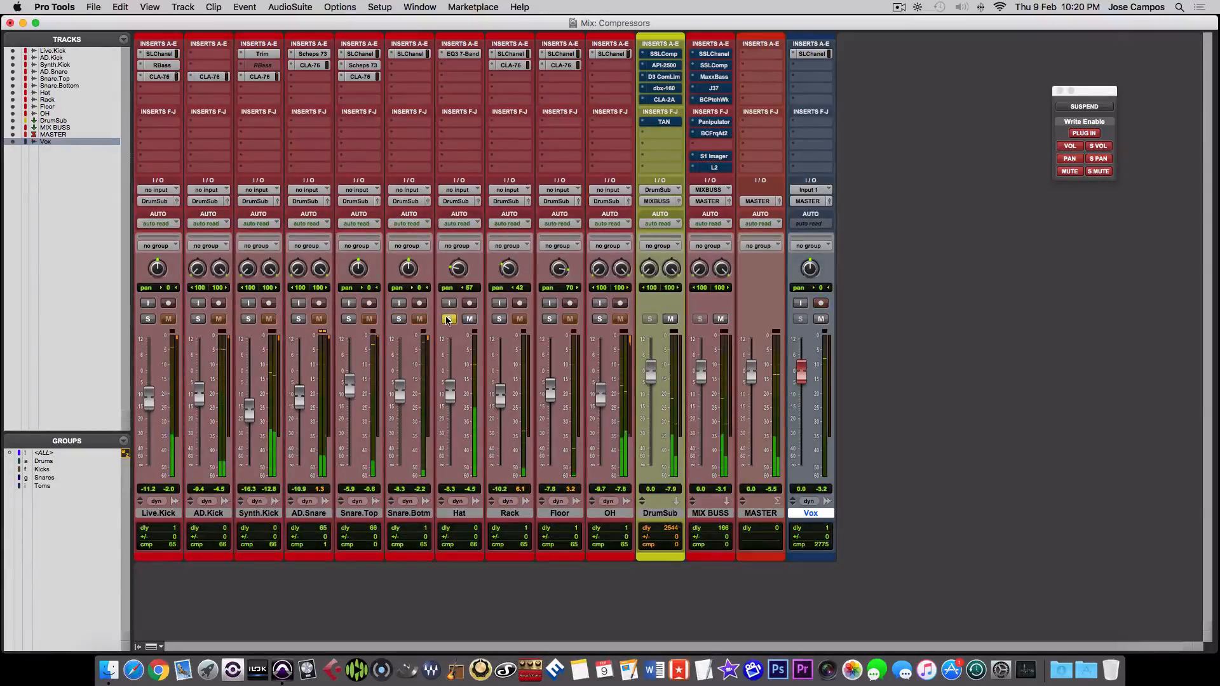
{"action": "left_click", "coordinate": [448, 320]}
- Solo the Rack and Floor tom tracks and play them from 0:05 in the Edit window
{"action": "left_click", "coordinate": [500, 319]}
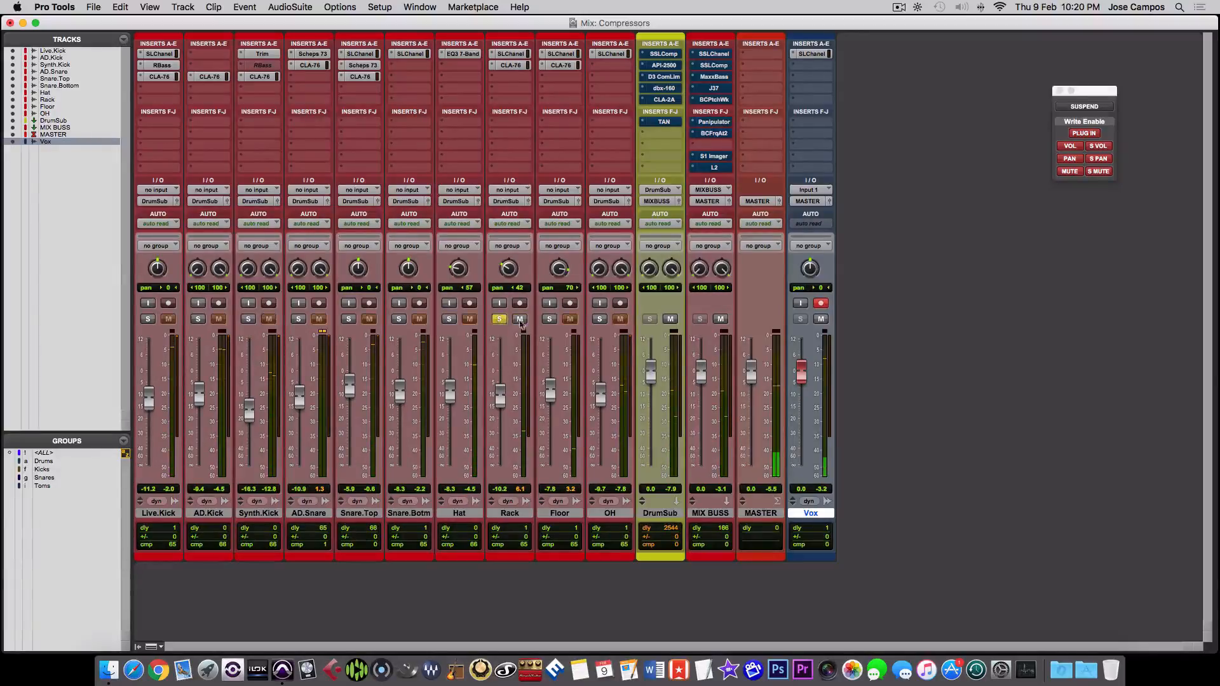
{"action": "left_click", "coordinate": [550, 319]}
{"action": "key", "text": "super+equal"}
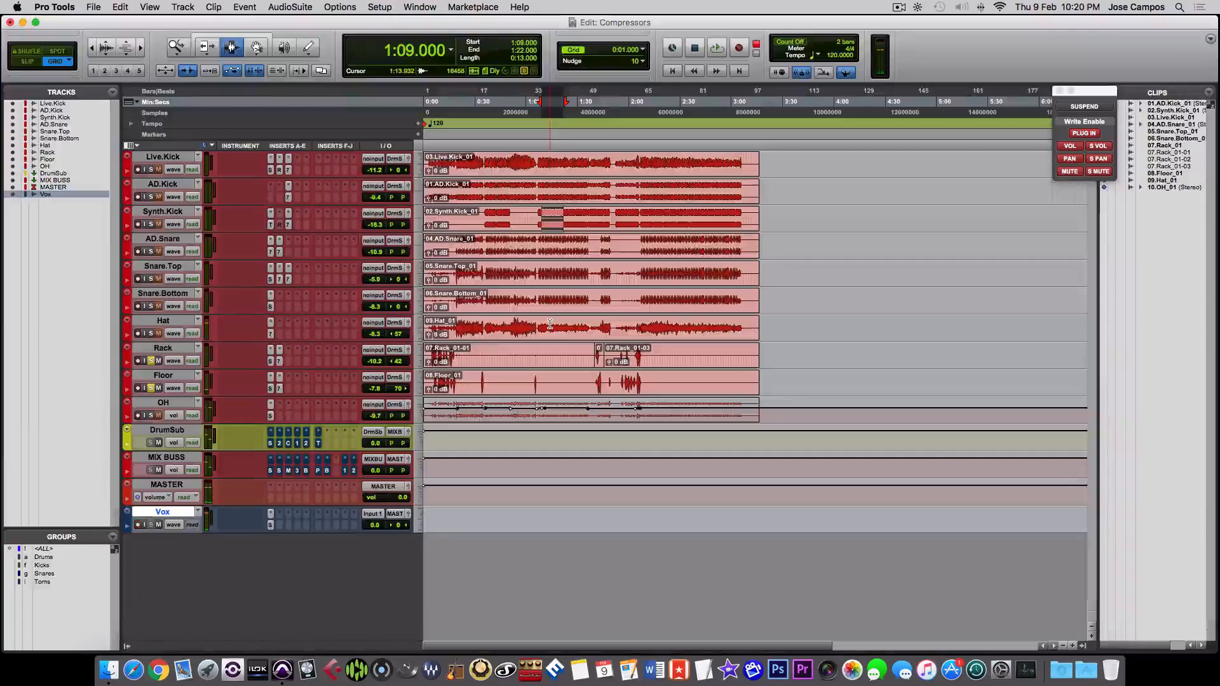
{"action": "key", "text": "t"}
{"action": "key", "text": "t"}
{"action": "key", "text": "t"}
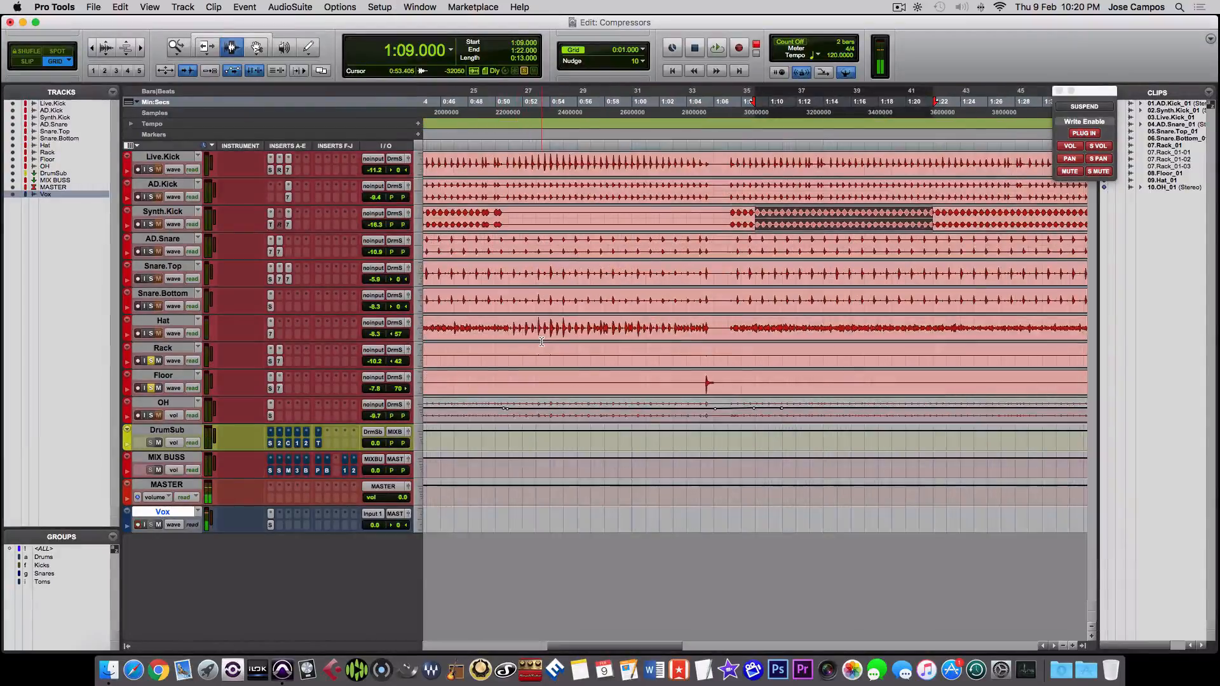
{"action": "key", "text": "r"}
{"action": "scroll", "coordinate": [541, 342], "scroll_direction": "left", "scroll_amount": 5}
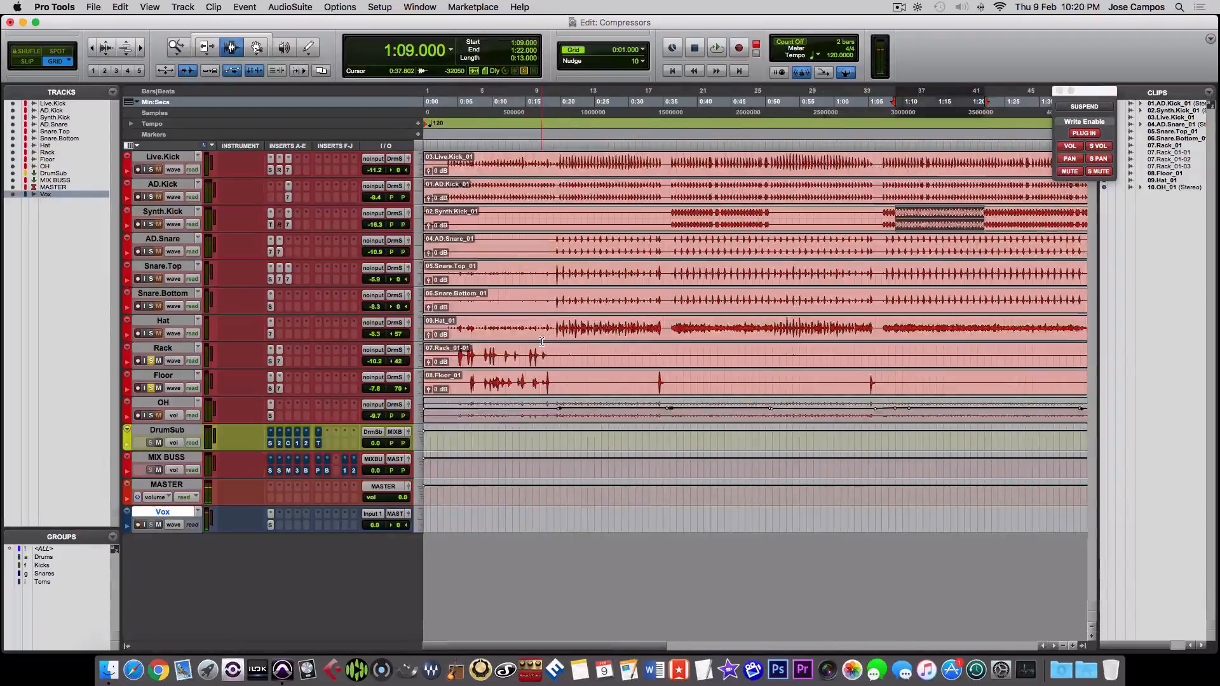
{"action": "left_click", "coordinate": [455, 349]}
{"action": "key", "text": "space"}
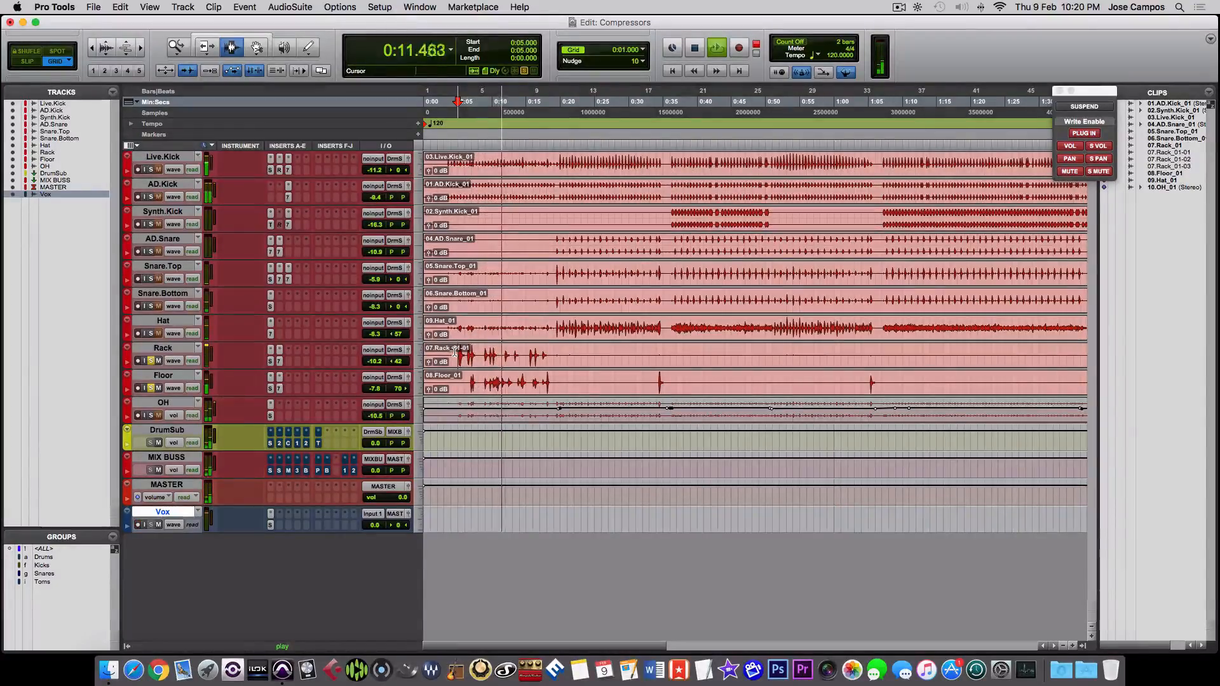
{"action": "key", "text": "space"}
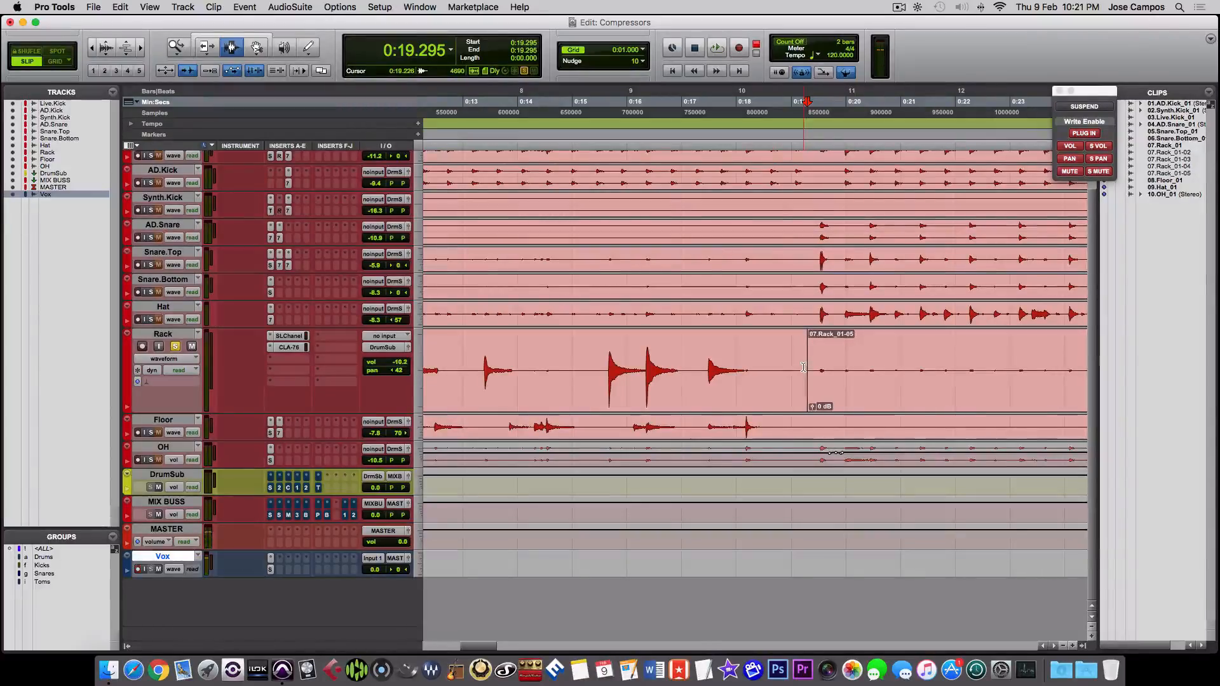
- Reduce the enlarged Rack track to the same small height as the other drum tracks
{"action": "key", "text": "r"}
{"action": "key", "text": "r"}
{"action": "key", "text": "r"}
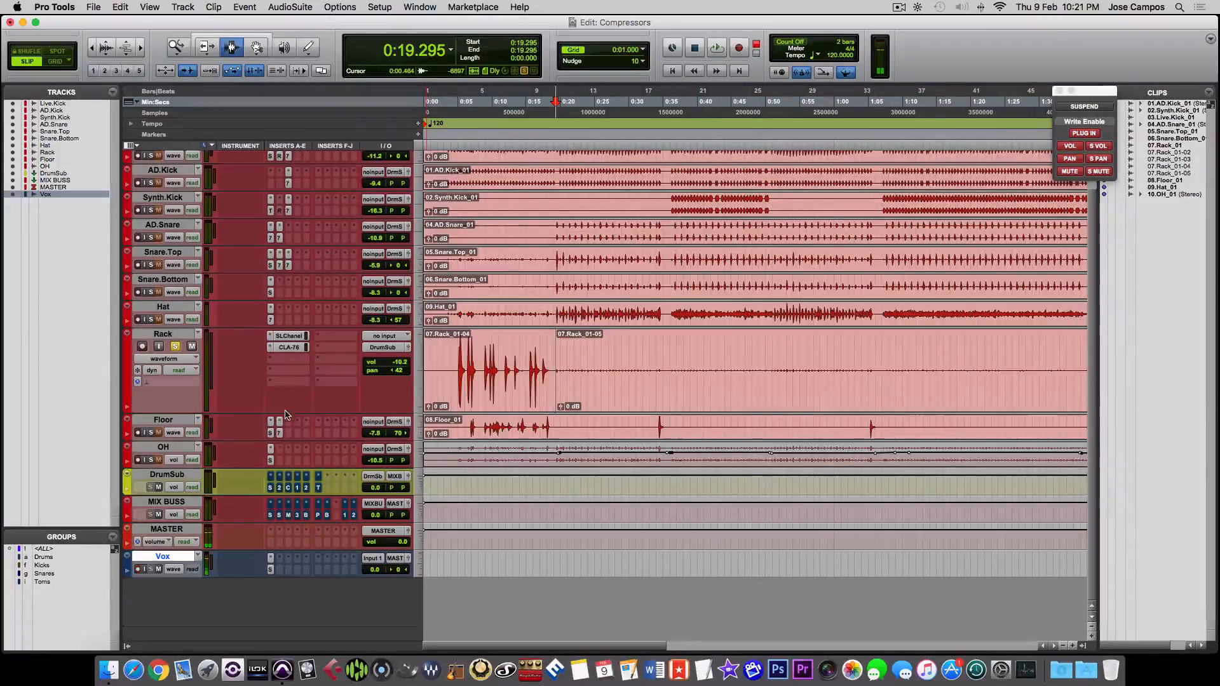
{"action": "left_click_drag", "start_coordinate": [284, 398], "coordinate": [283, 361]}
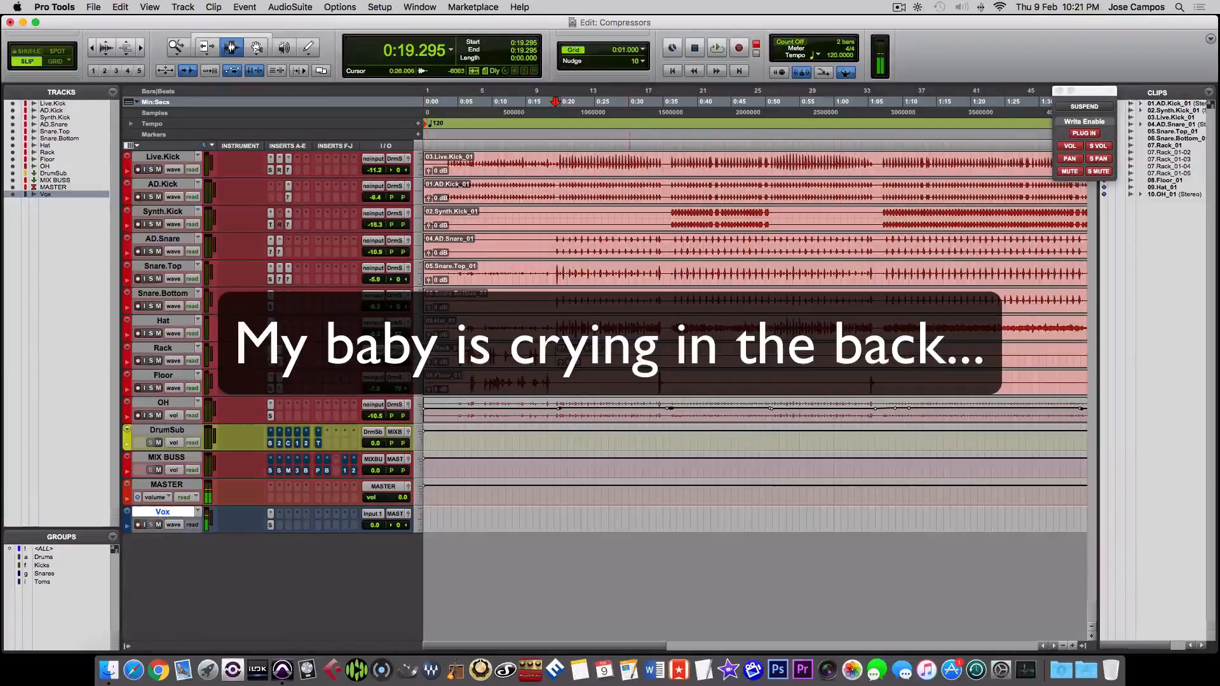
- Play the full drum mix without solos from about 0:42, then stop playback
{"action": "left_click", "coordinate": [712, 221]}
{"action": "key", "text": "space"}
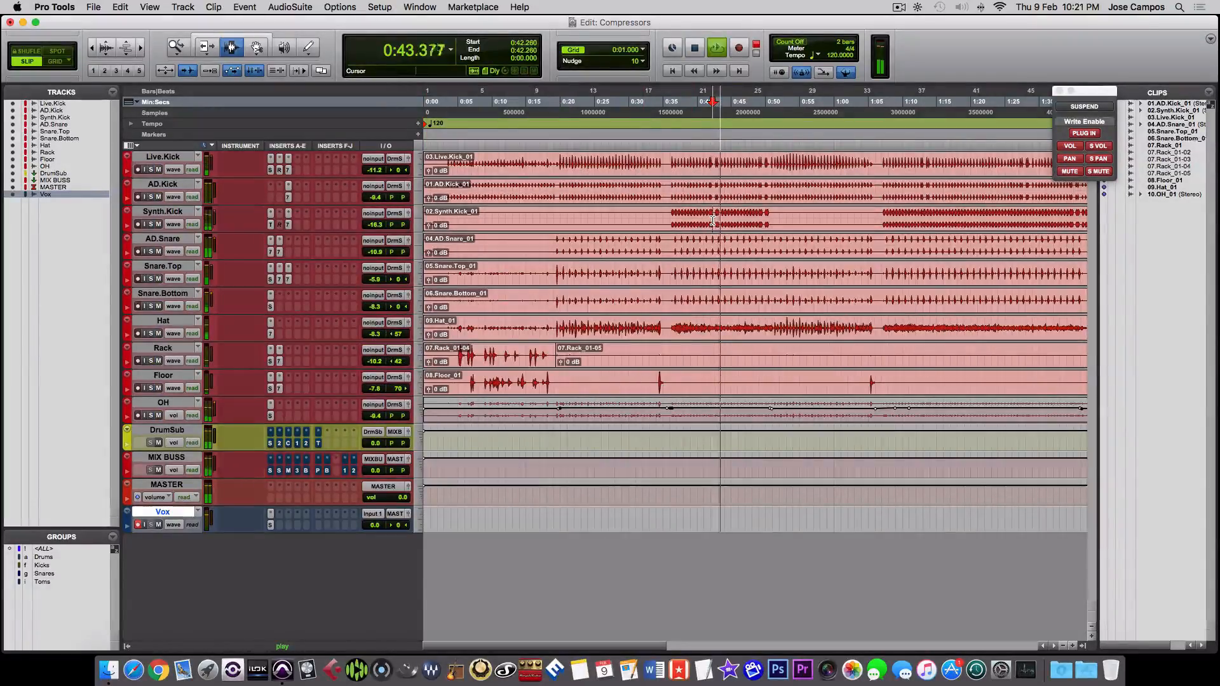
{"action": "key", "text": "r"}
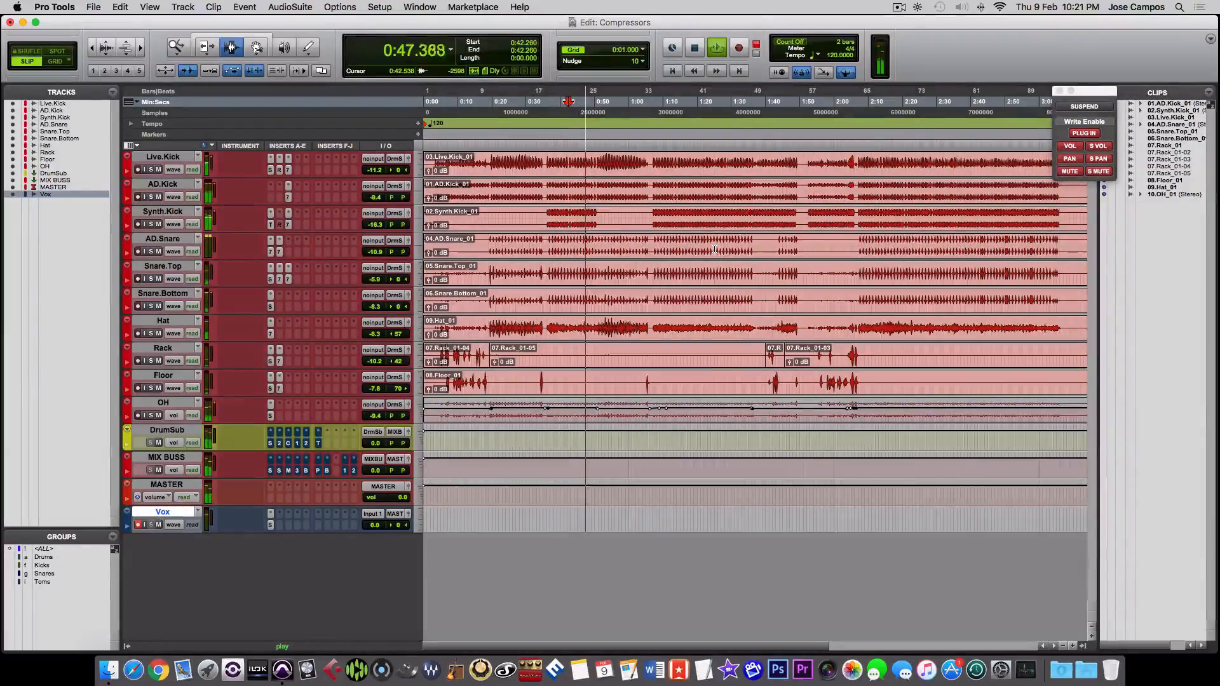
{"action": "key", "text": "space"}
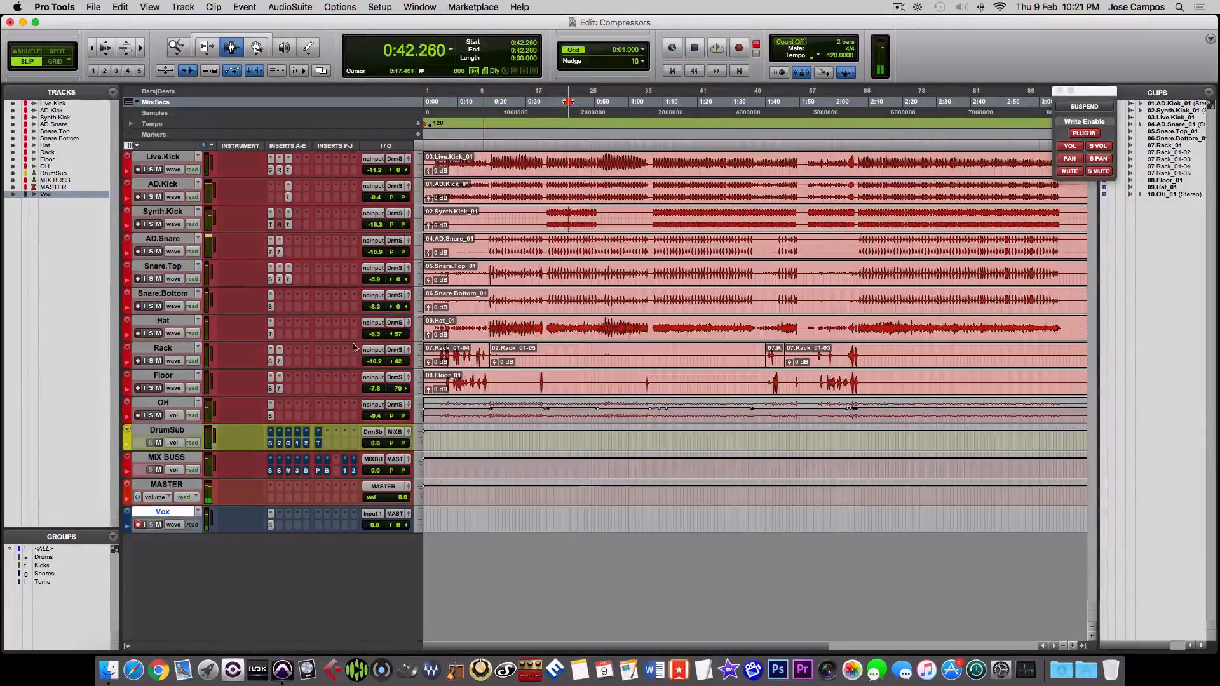
- Solo the OH track and audition a selection from about 0:39 to 1:08 on it
{"action": "left_click", "coordinate": [150, 415]}
{"action": "left_click_drag", "start_coordinate": [558, 413], "coordinate": [657, 413]}
{"action": "key", "text": "space"}
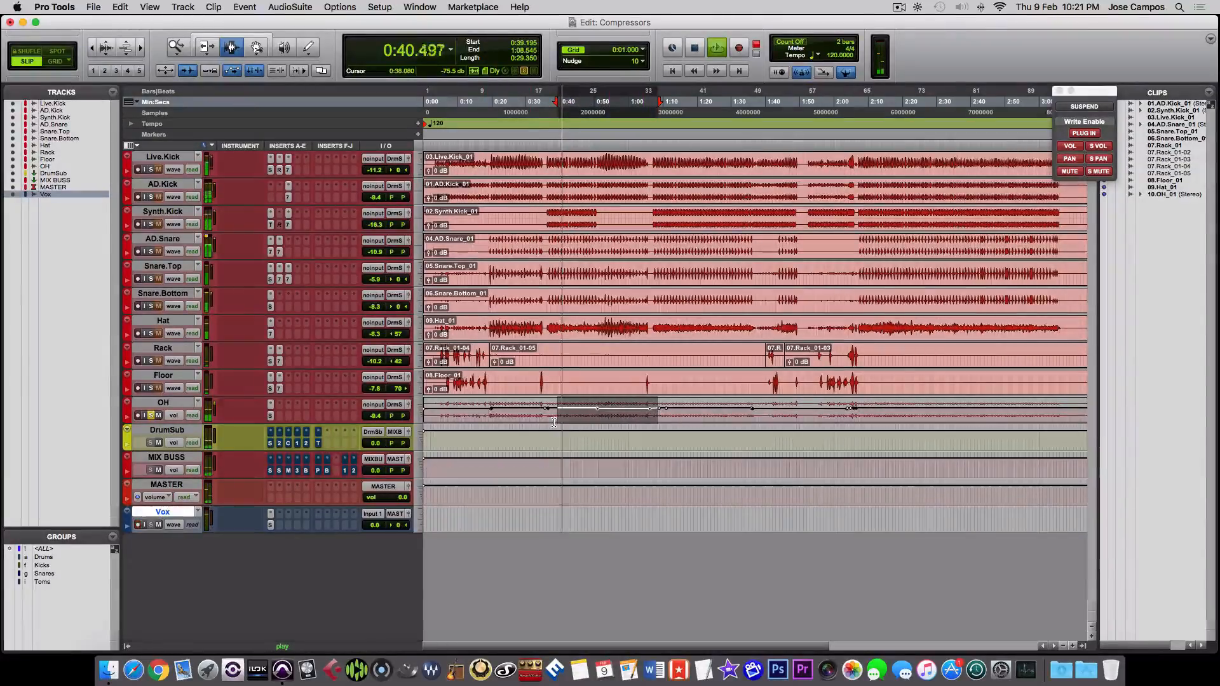
{"action": "key", "text": "space"}
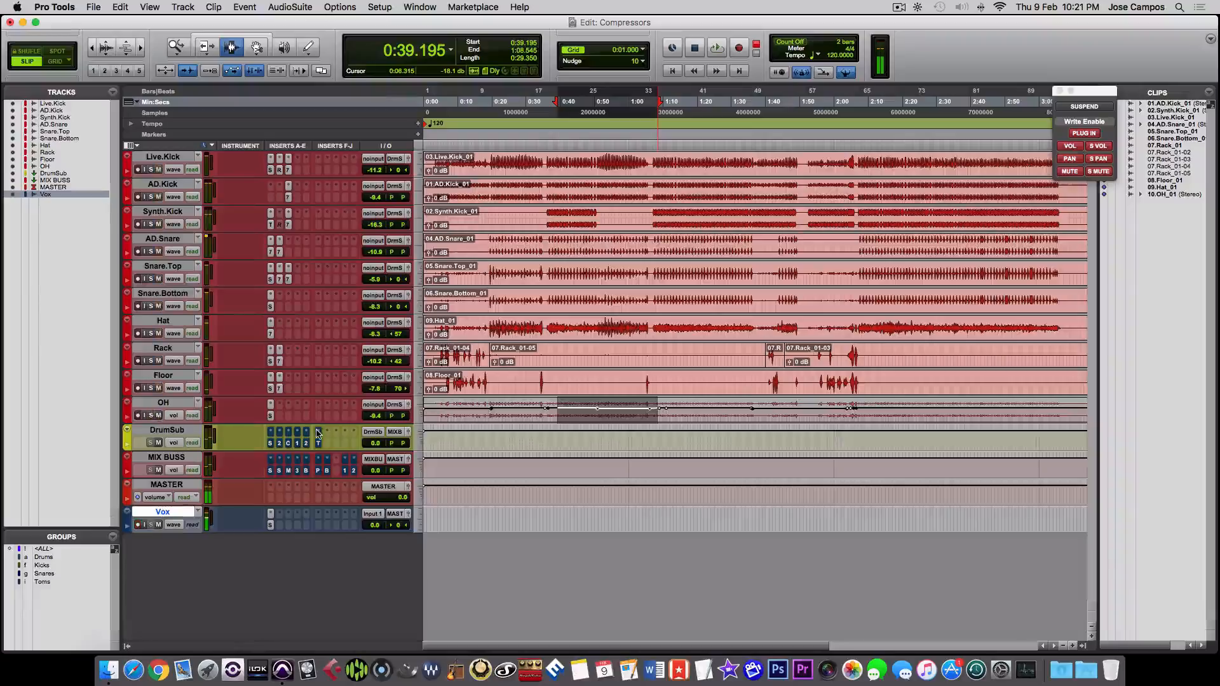
- View the SSLComp plug-in on the DrumSub track in the Mix window, move it clear of the channels, and open API-2500
{"action": "key", "text": "super+equal"}
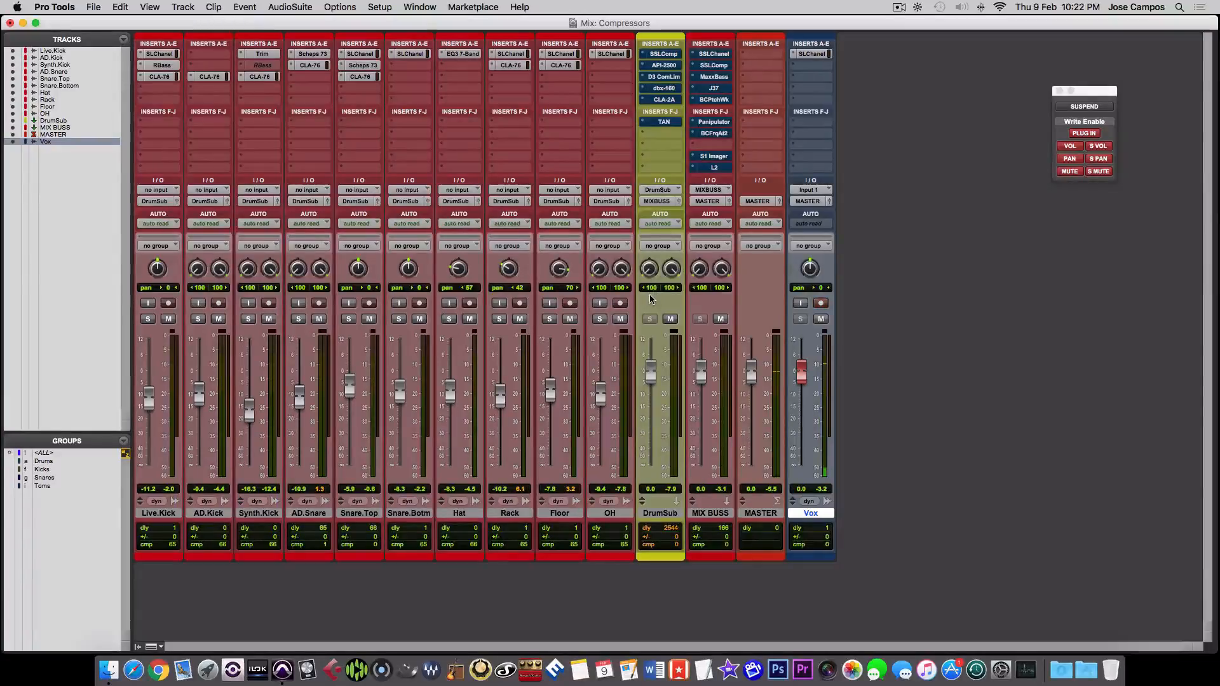
{"action": "left_click", "coordinate": [660, 56]}
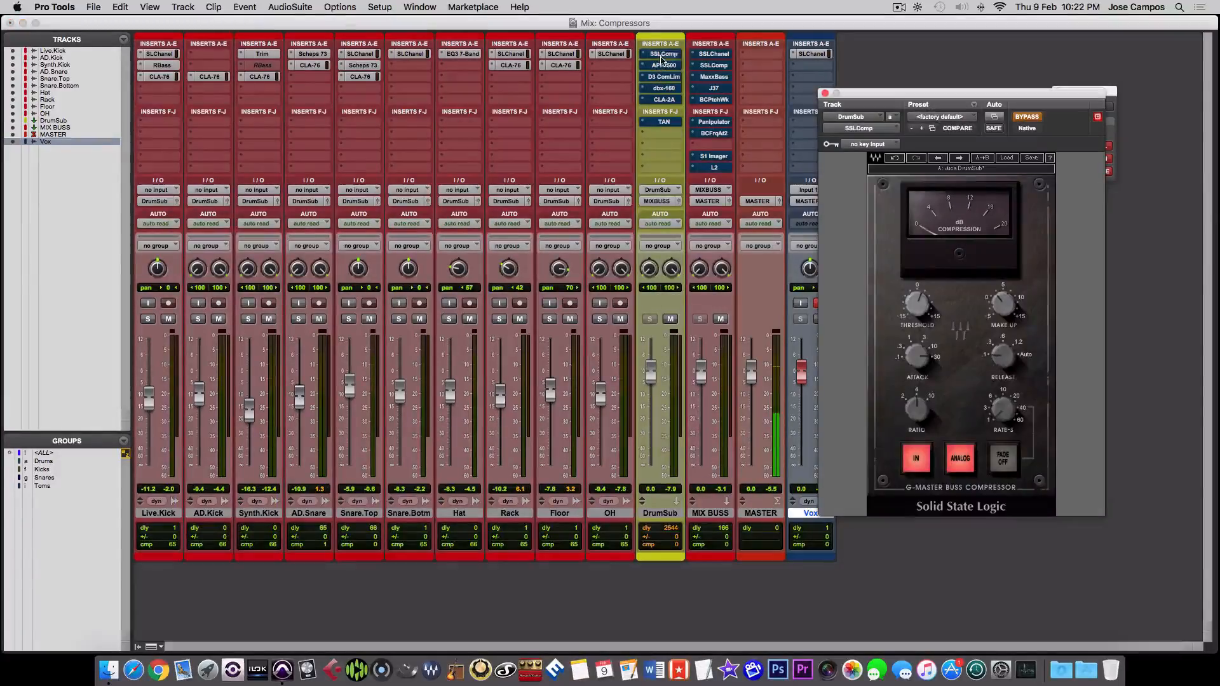
{"action": "left_click_drag", "start_coordinate": [925, 100], "coordinate": [968, 145]}
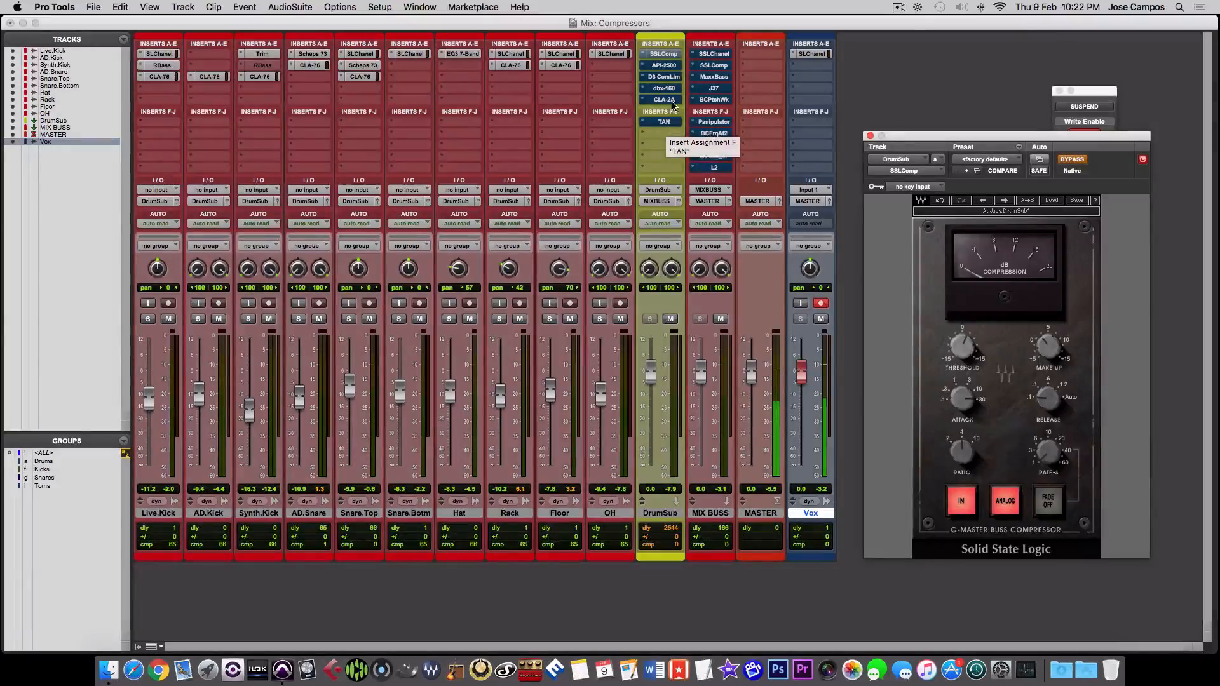
{"action": "left_click", "coordinate": [664, 65]}
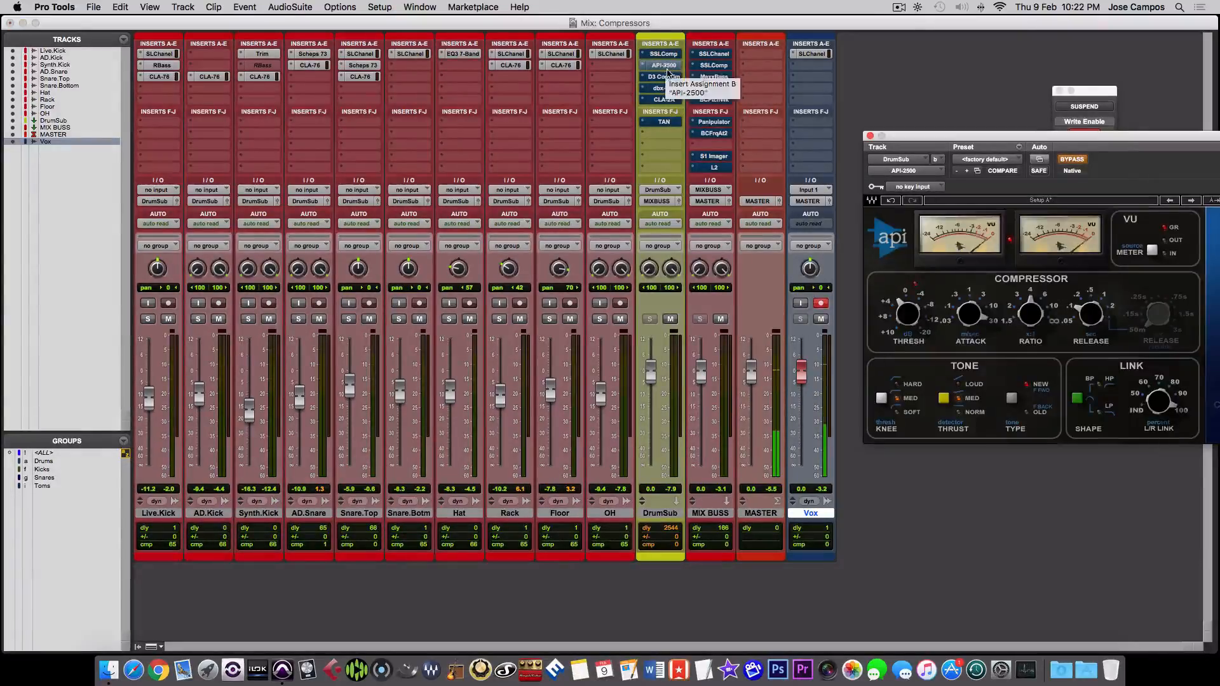
- Look over the API-2500, D3 CompLim and dbx-160 plug-ins on the DrumSub track, closing the dbx-160 window at the end
{"action": "left_click_drag", "start_coordinate": [956, 140], "coordinate": [846, 146]}
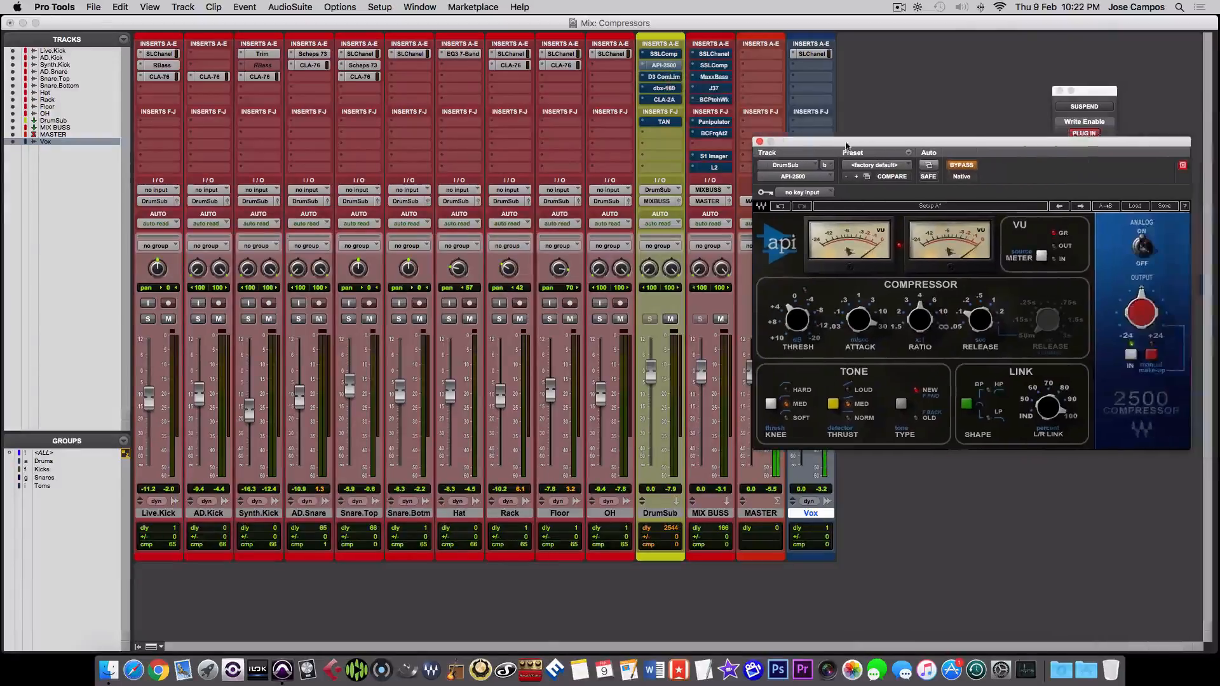
{"action": "left_click", "coordinate": [667, 76]}
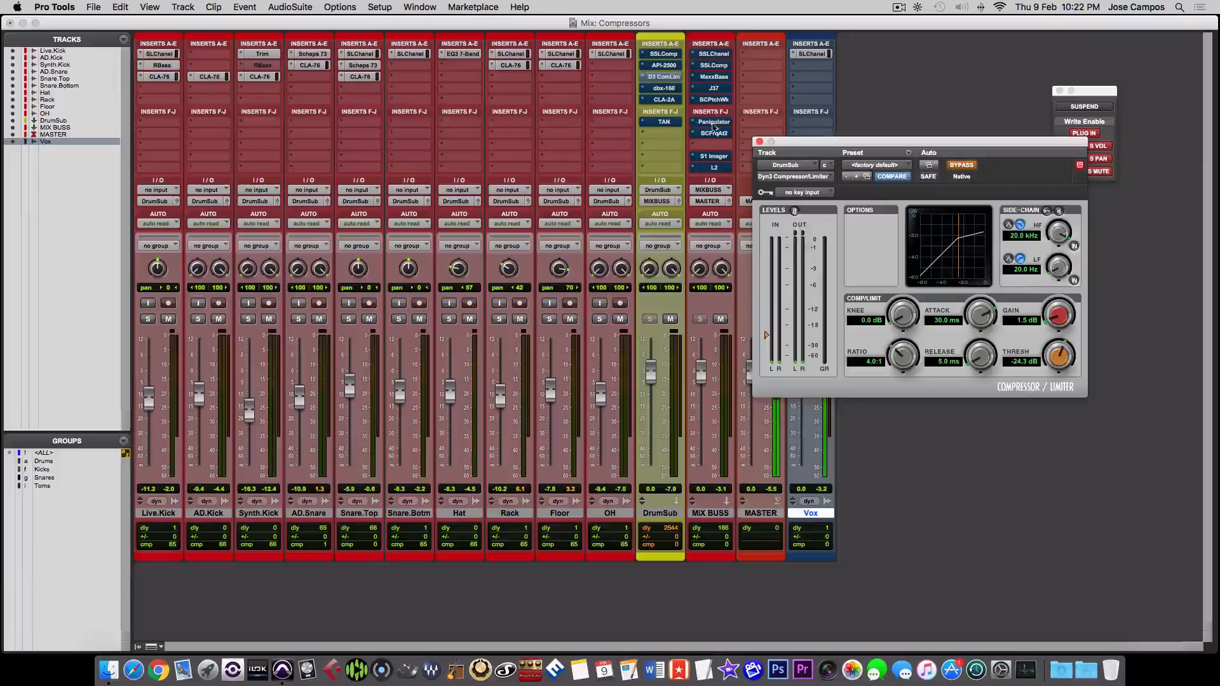
{"action": "left_click", "coordinate": [664, 87]}
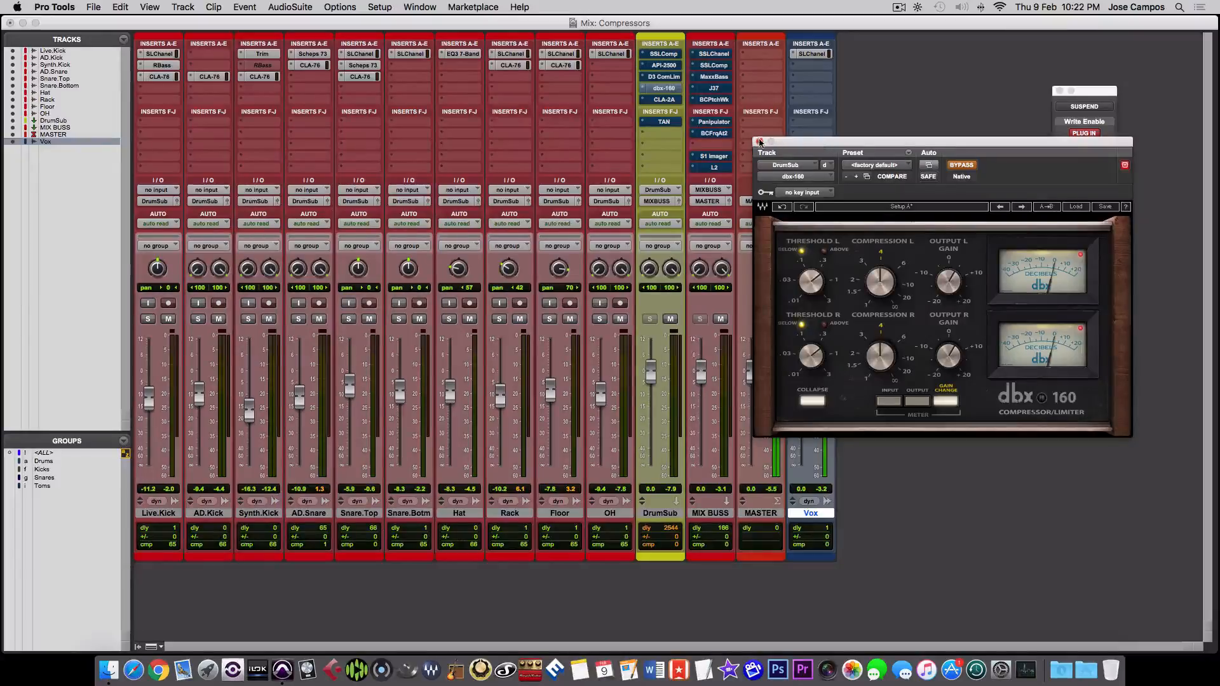
{"action": "left_click", "coordinate": [760, 143]}
- View the CLA-2A and TAN plug-ins on the DrumSub track, closing each one after viewing
{"action": "left_click", "coordinate": [664, 99]}
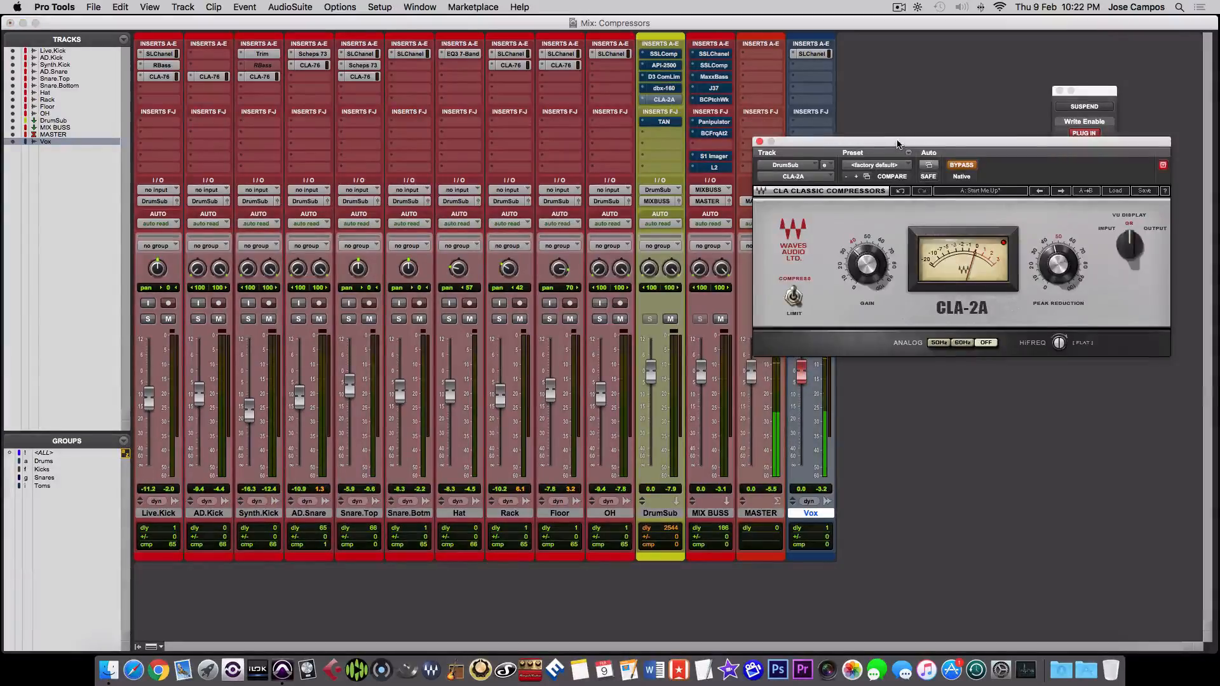
{"action": "left_click_drag", "start_coordinate": [897, 144], "coordinate": [845, 164]}
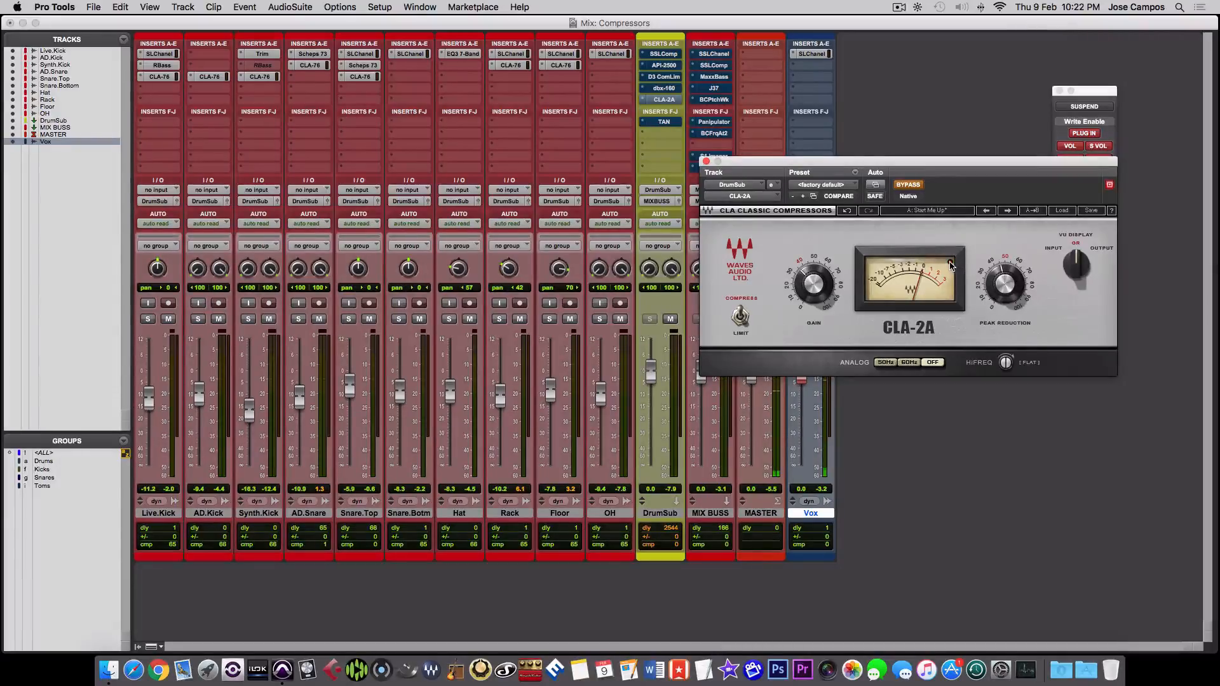
{"action": "left_click", "coordinate": [705, 162]}
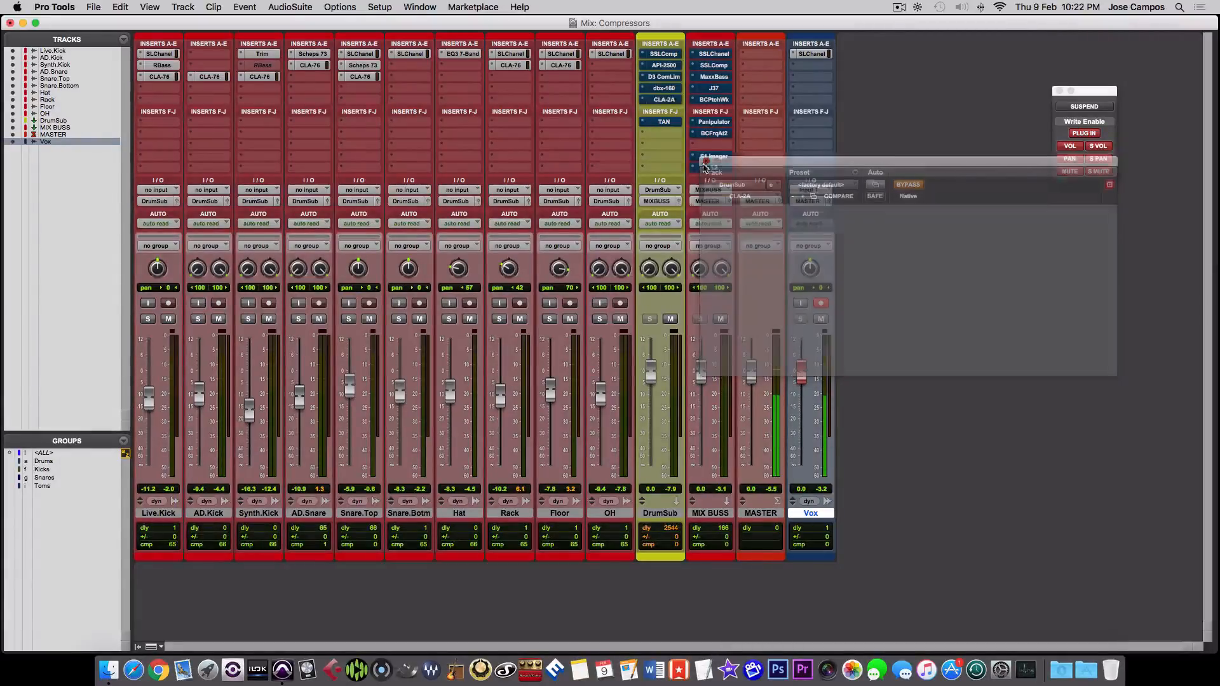
{"action": "left_click", "coordinate": [663, 122]}
{"action": "left_click_drag", "start_coordinate": [803, 173], "coordinate": [707, 180]}
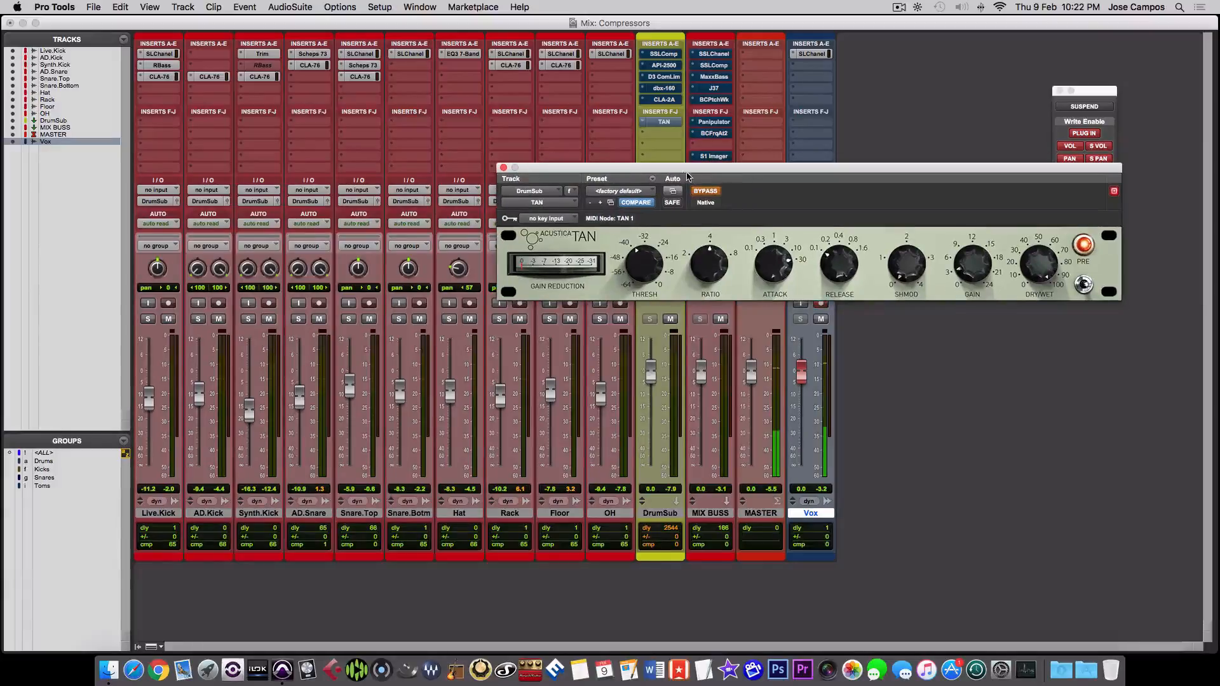
{"action": "left_click", "coordinate": [503, 168]}
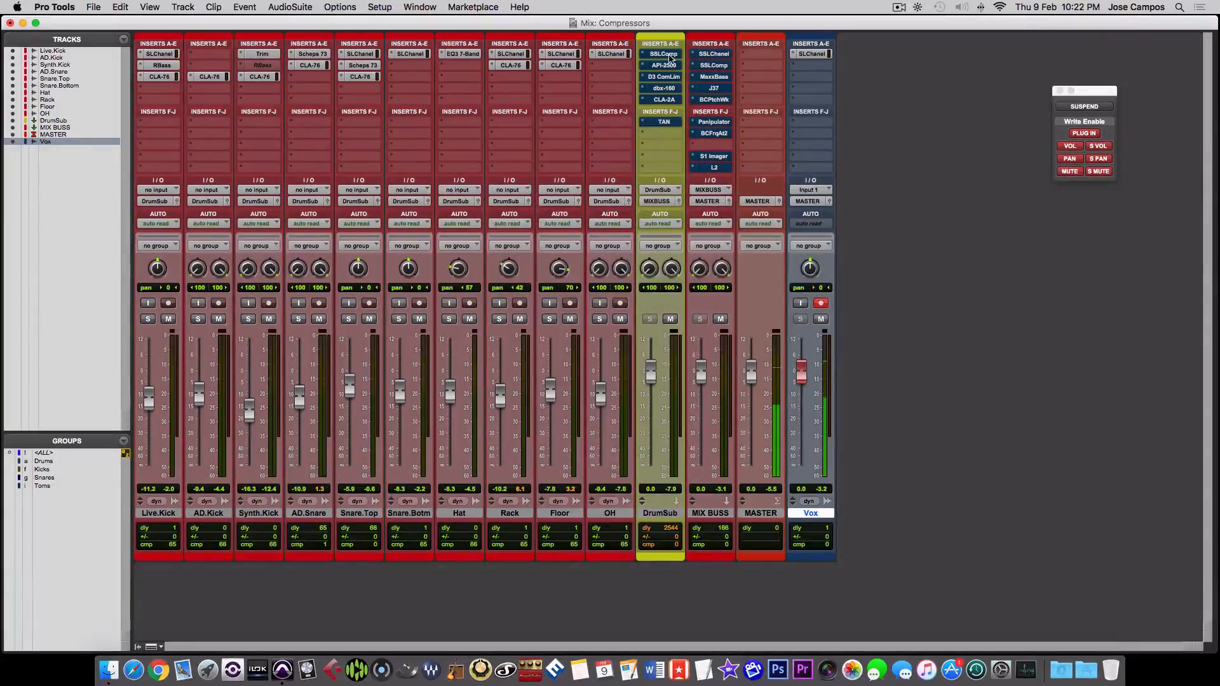
- Open SSLComp on the DrumSub track and compare the drums with its bypass off and on
{"action": "left_click", "coordinate": [664, 54]}
{"action": "left_click_drag", "start_coordinate": [710, 183], "coordinate": [864, 152]}
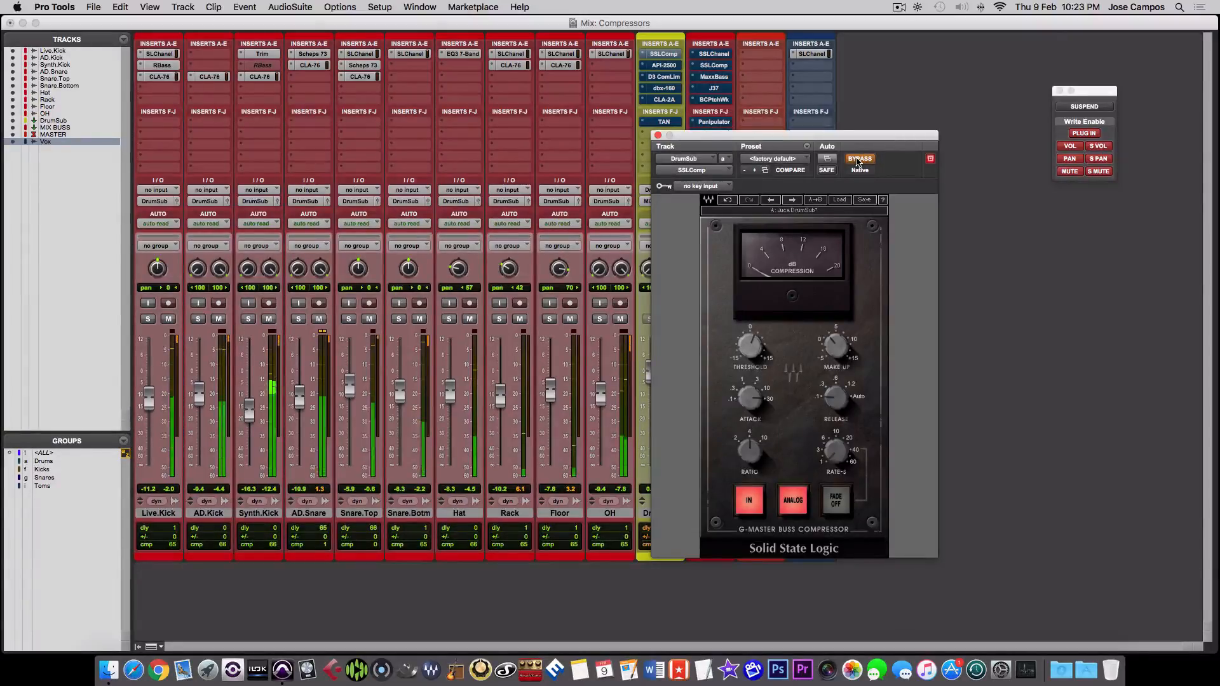
{"action": "left_click", "coordinate": [859, 159]}
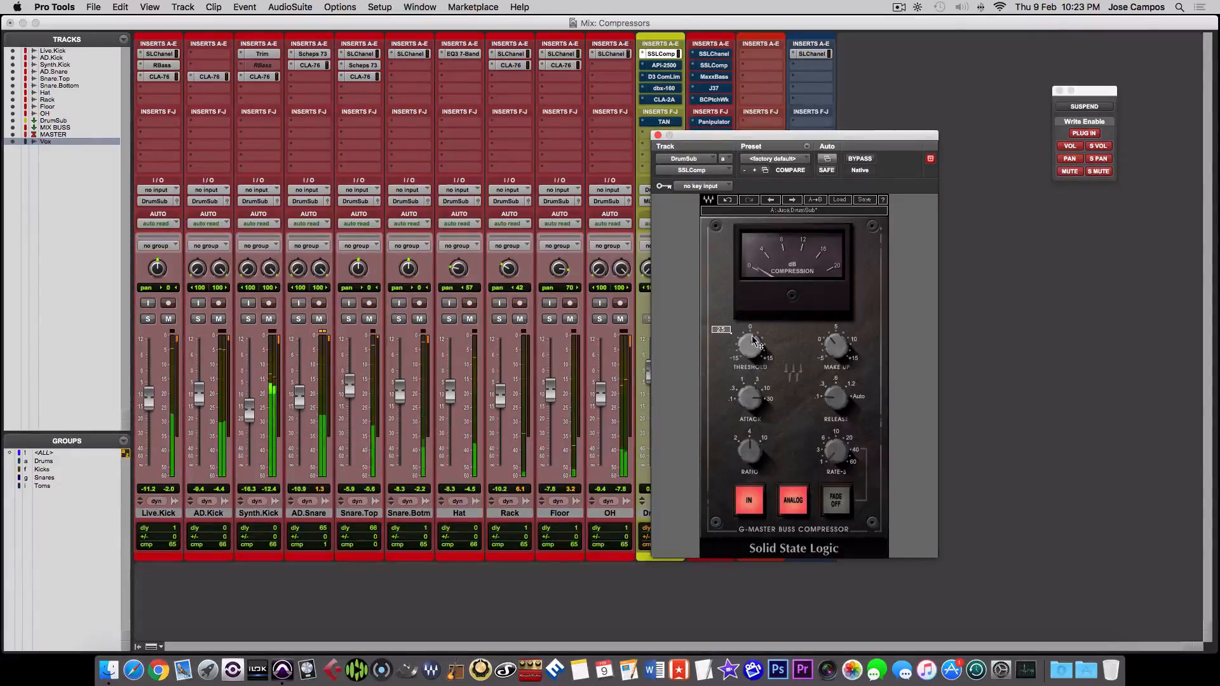
{"action": "left_click", "coordinate": [861, 159]}
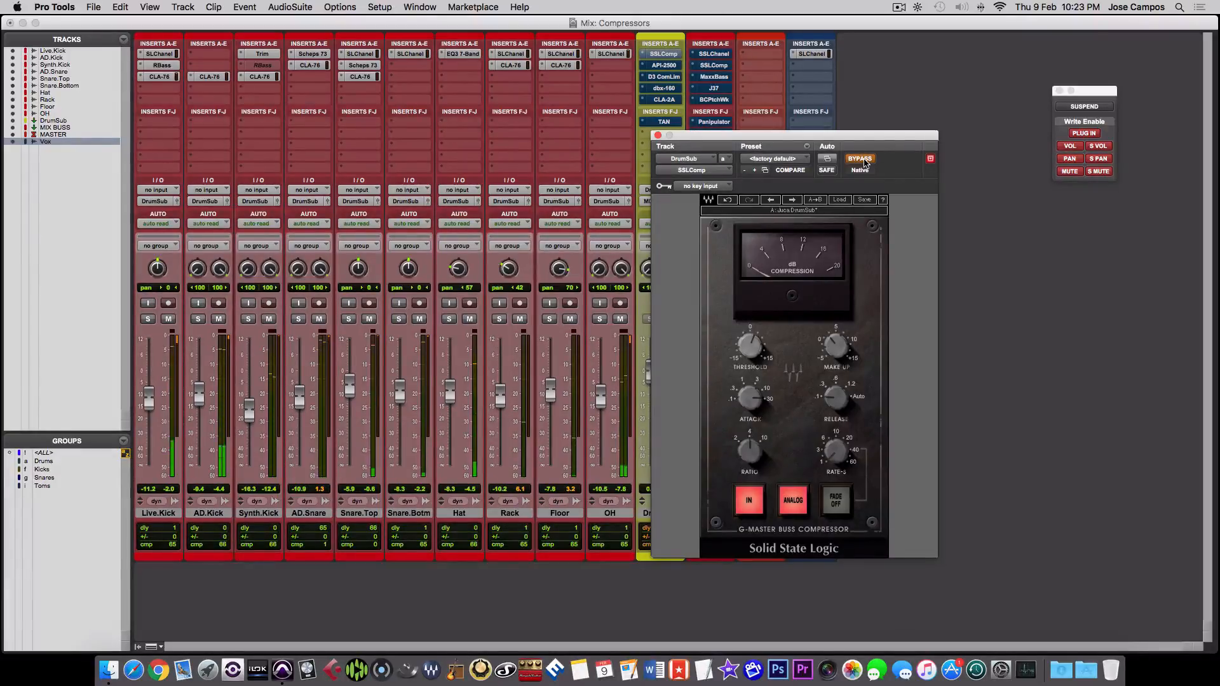
- In the Edit window, select about 0:36 to 0:50.5 across the Live.Kick, AD.Kick and Synth.Kick tracks, keeping SSLComp in view
{"action": "key", "text": "super+equal"}
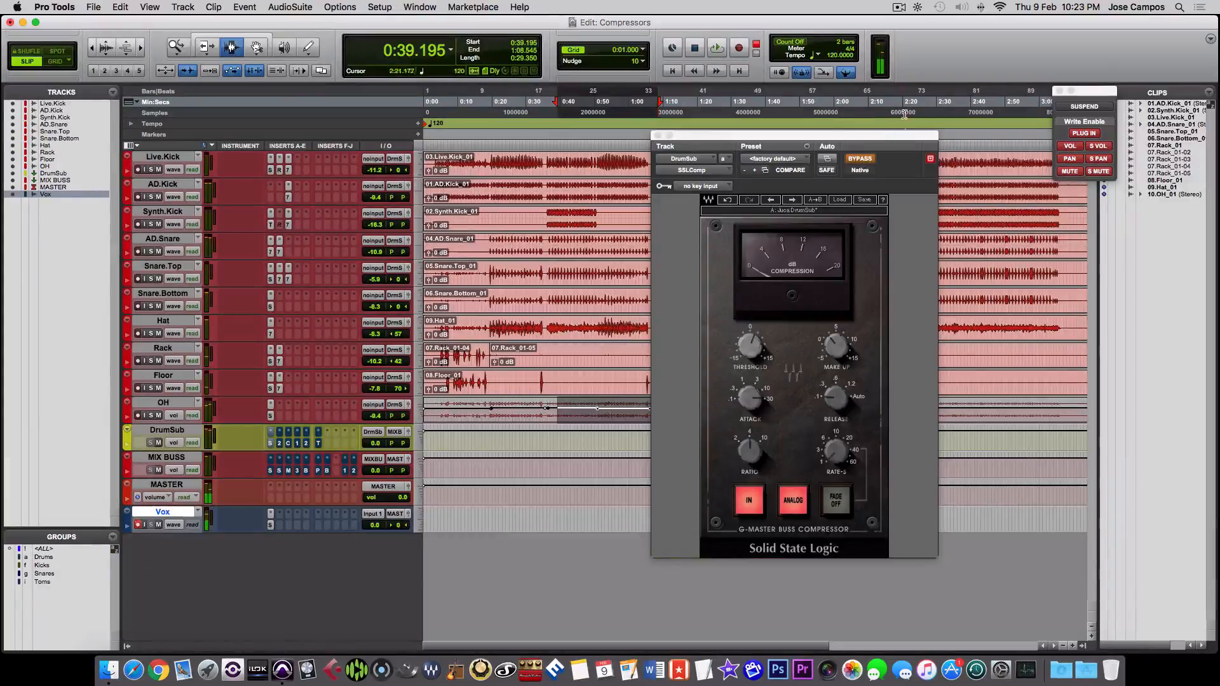
{"action": "left_click_drag", "start_coordinate": [839, 137], "coordinate": [911, 168]}
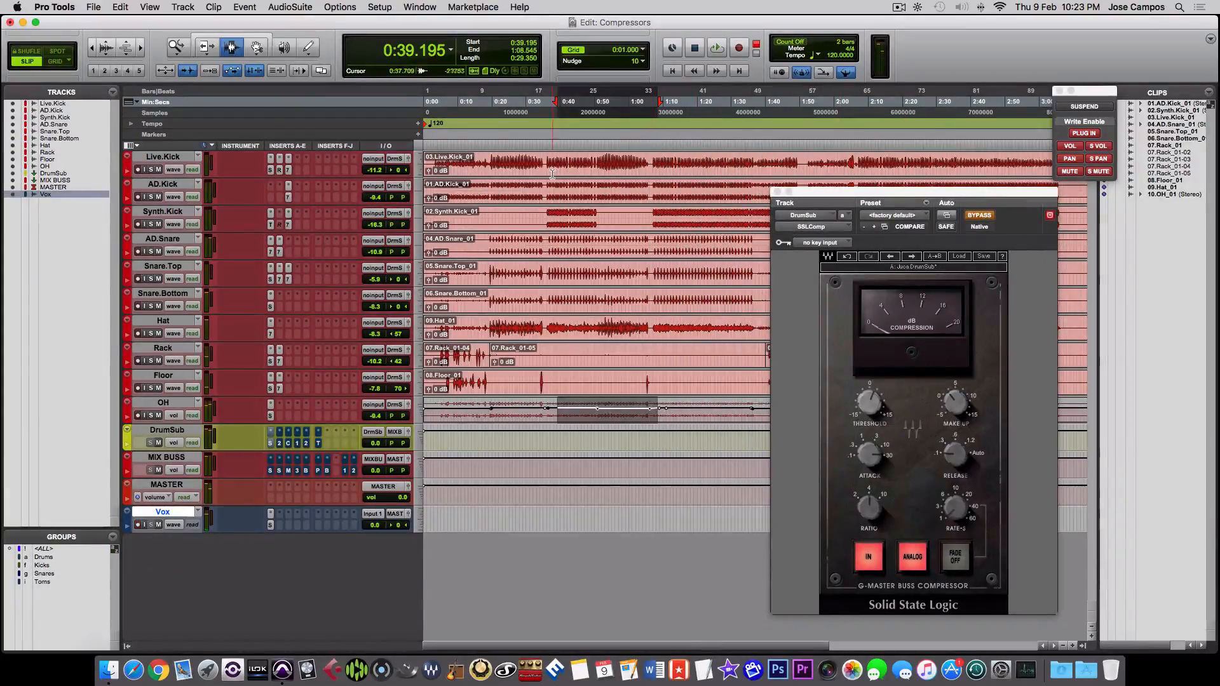
{"action": "left_click_drag", "start_coordinate": [547, 171], "coordinate": [597, 232]}
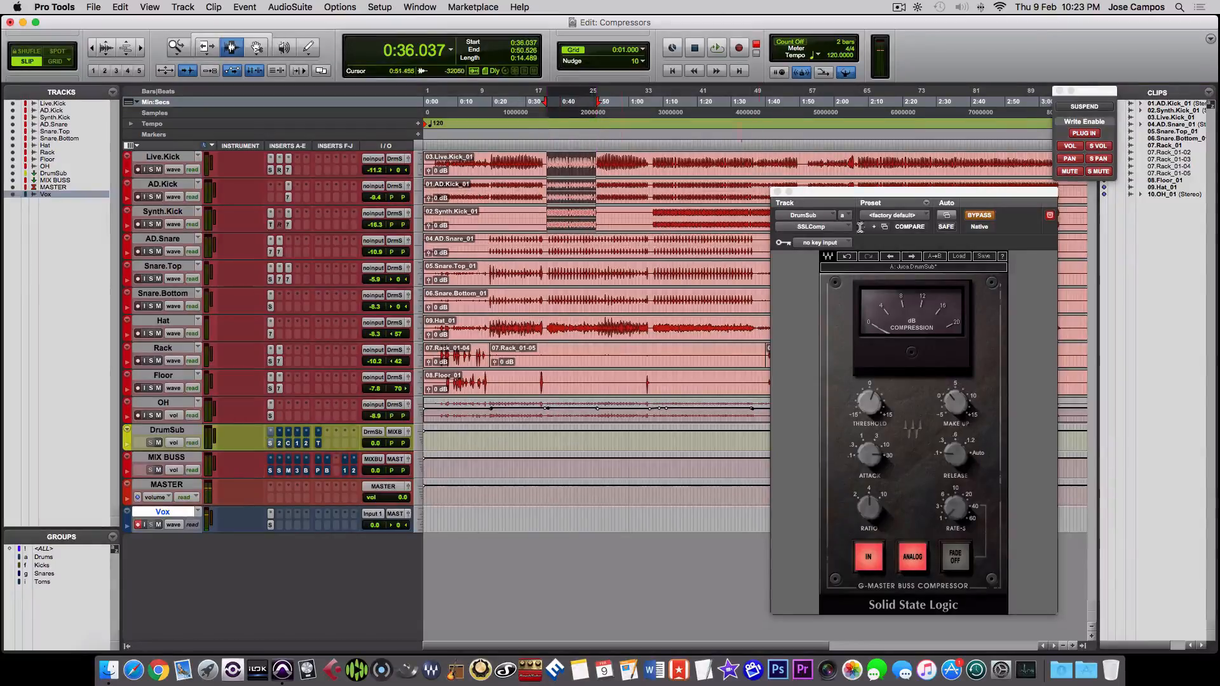
{"action": "left_click_drag", "start_coordinate": [977, 202], "coordinate": [922, 152]}
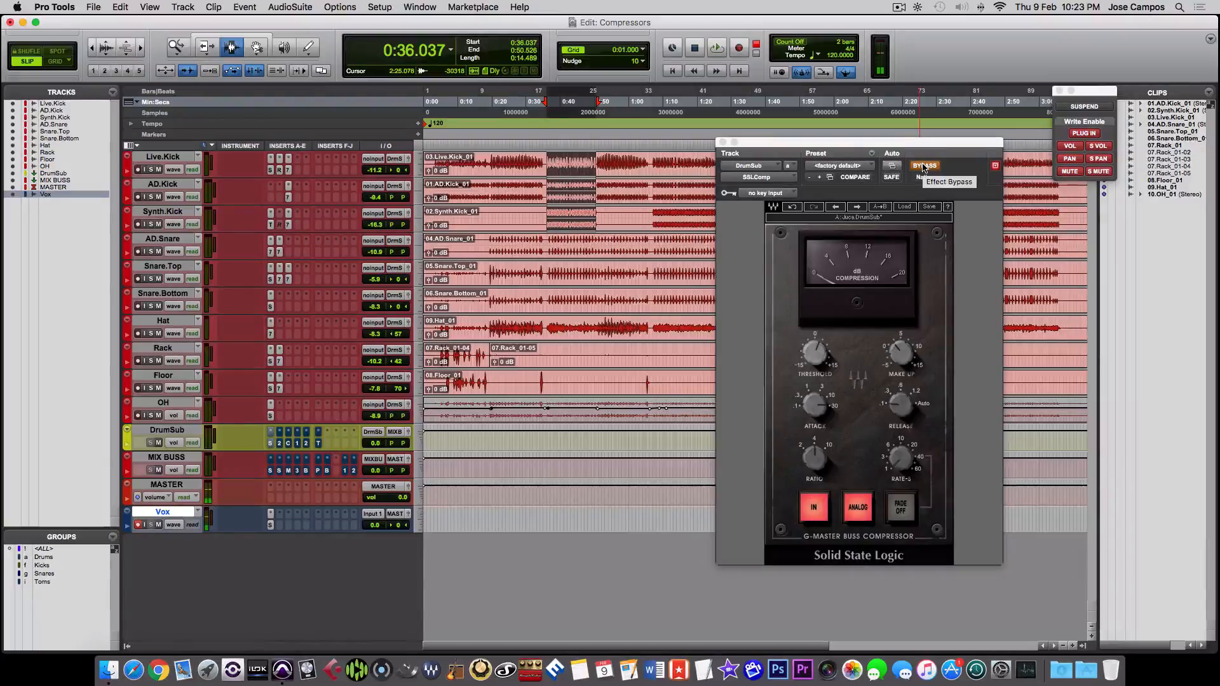
- Audition the selection with SSLComp switched from bypassed to active, trying its threshold, and close the plug-in after stopping playback
{"action": "key", "text": "space"}
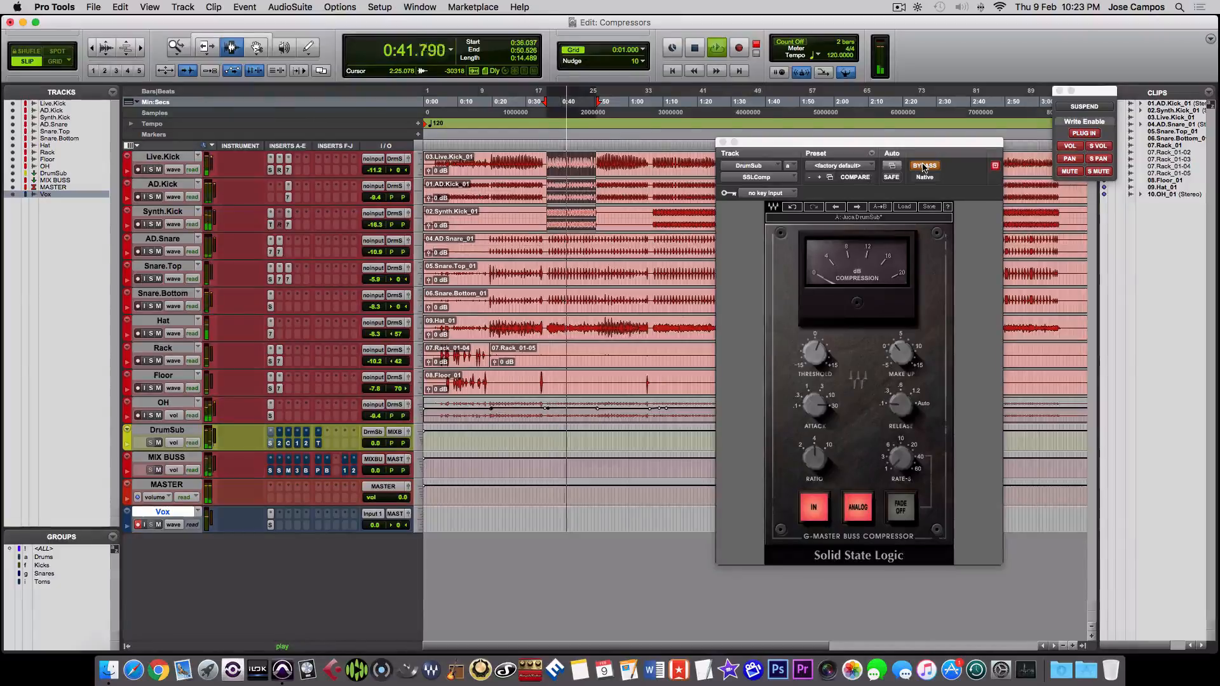
{"action": "left_click", "coordinate": [923, 167]}
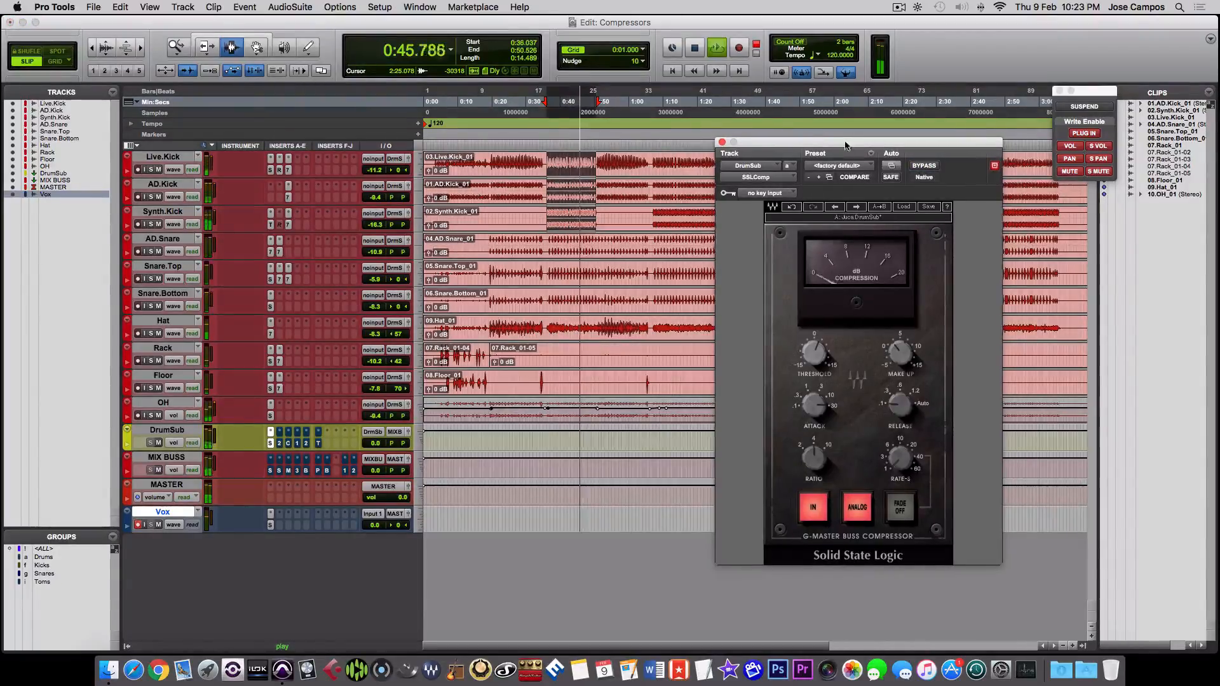
{"action": "left_click_drag", "start_coordinate": [851, 142], "coordinate": [729, 110]}
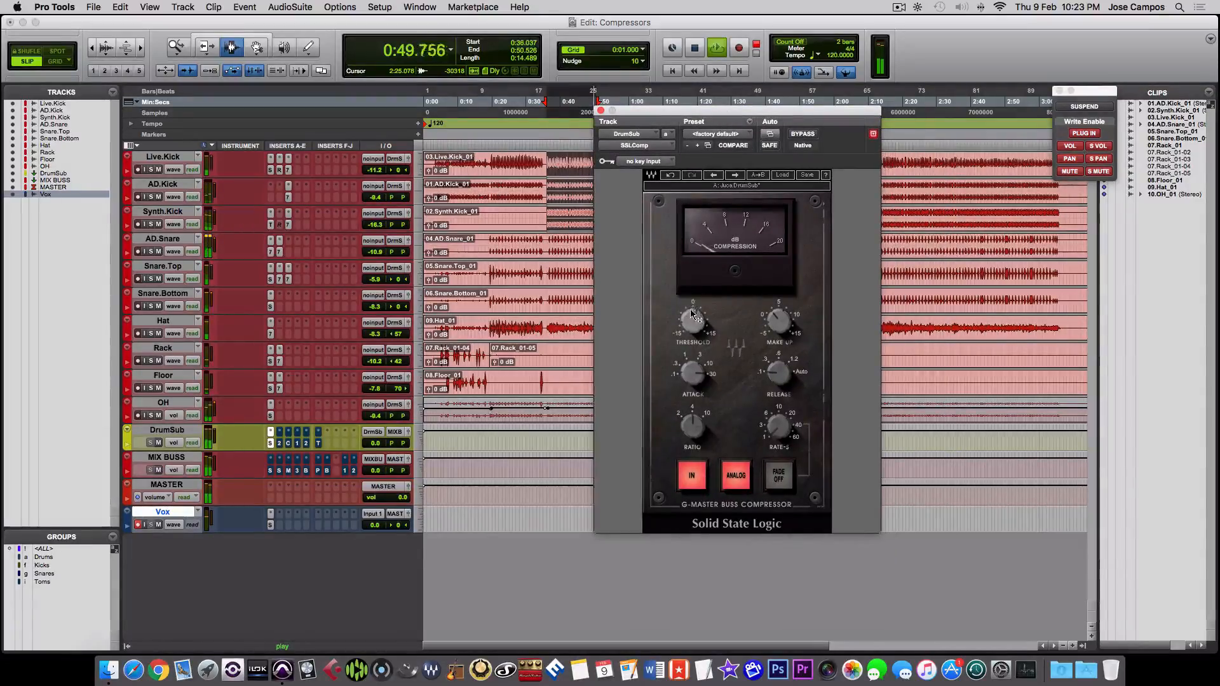
{"action": "left_click_drag", "start_coordinate": [692, 310], "coordinate": [692, 314]}
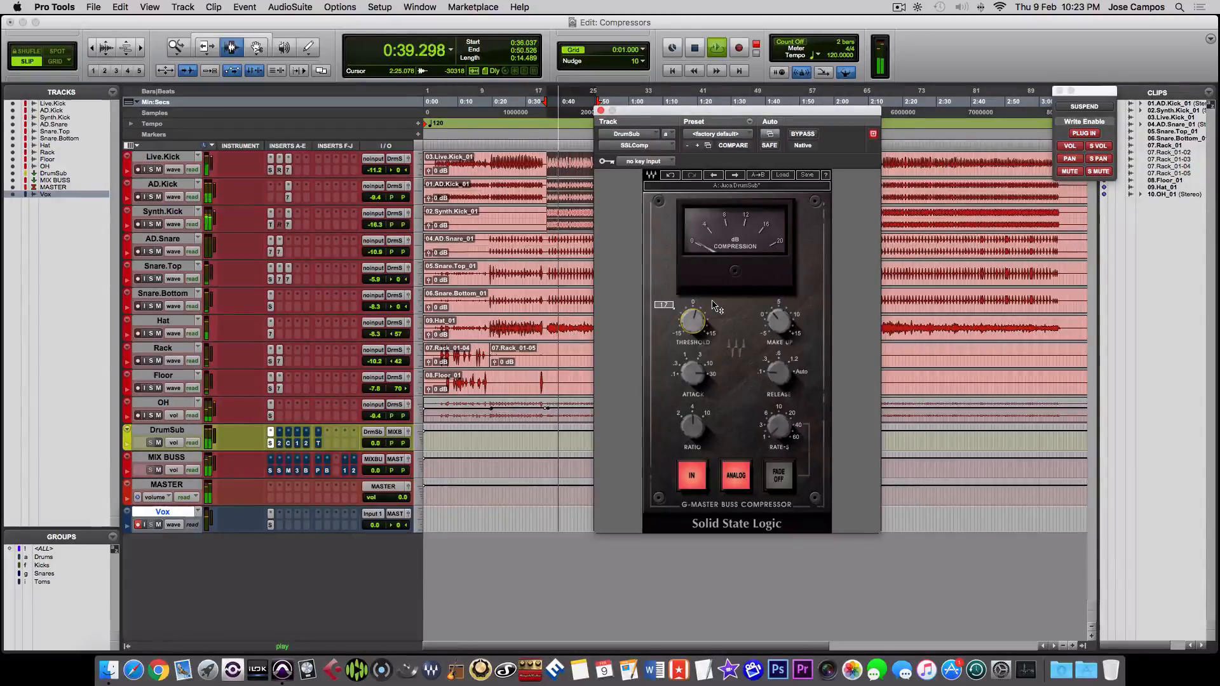
{"action": "key", "text": "space"}
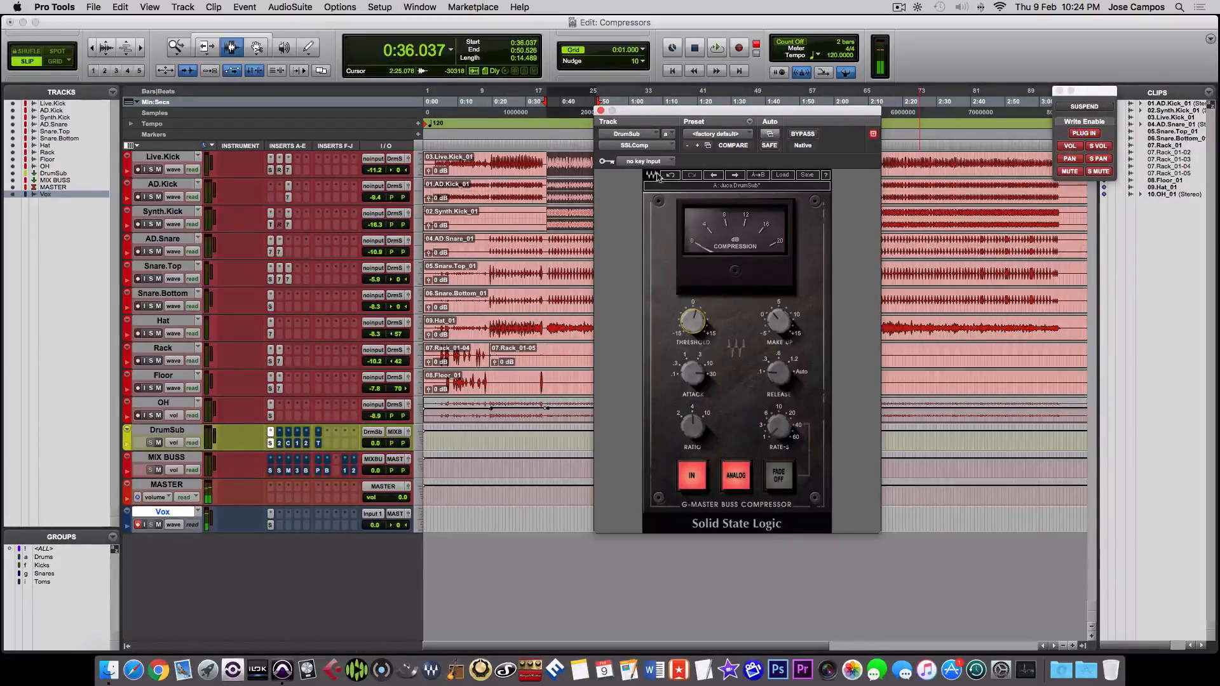
{"action": "left_click", "coordinate": [602, 110]}
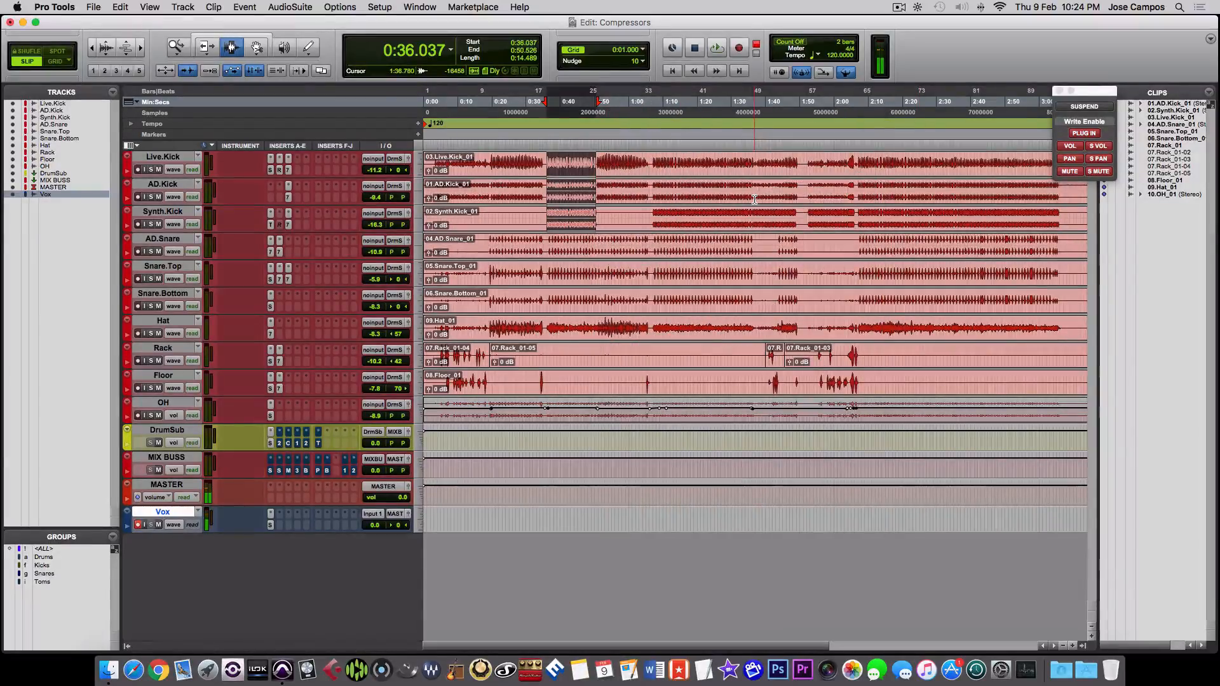
- Open API-2500 on the DrumSub track in the Mix window and bypass it
{"action": "key", "text": "super+equal"}
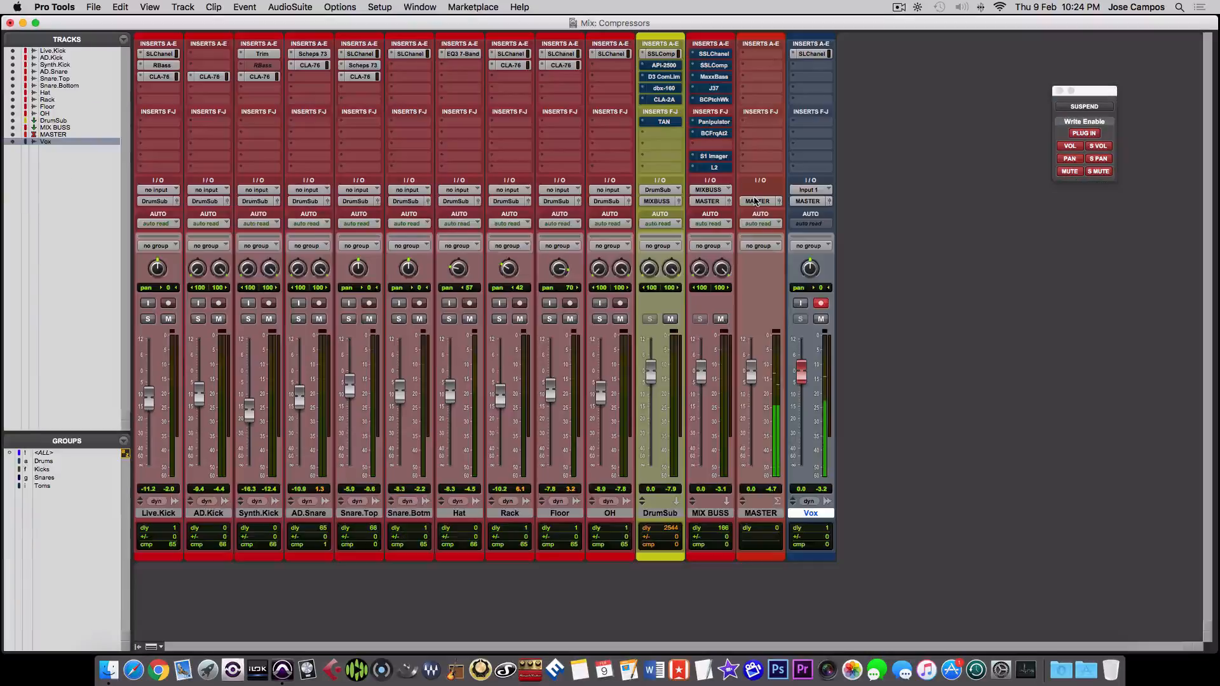
{"action": "left_click", "coordinate": [662, 66]}
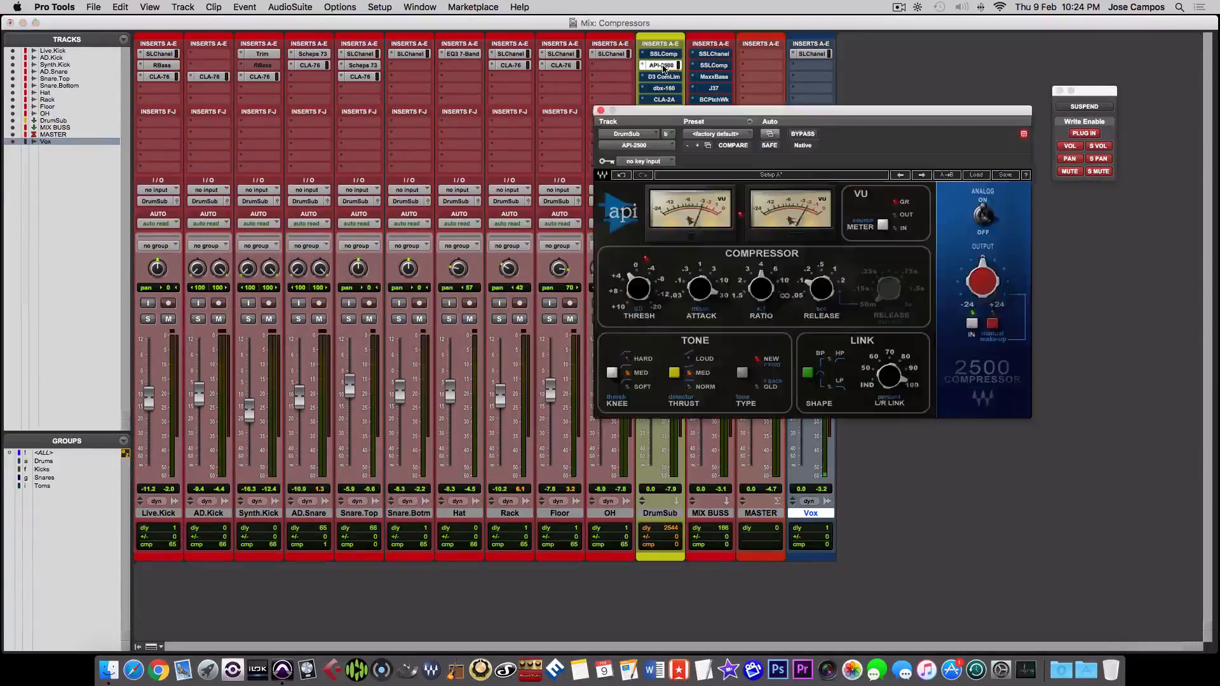
{"action": "left_click_drag", "start_coordinate": [698, 114], "coordinate": [690, 134]}
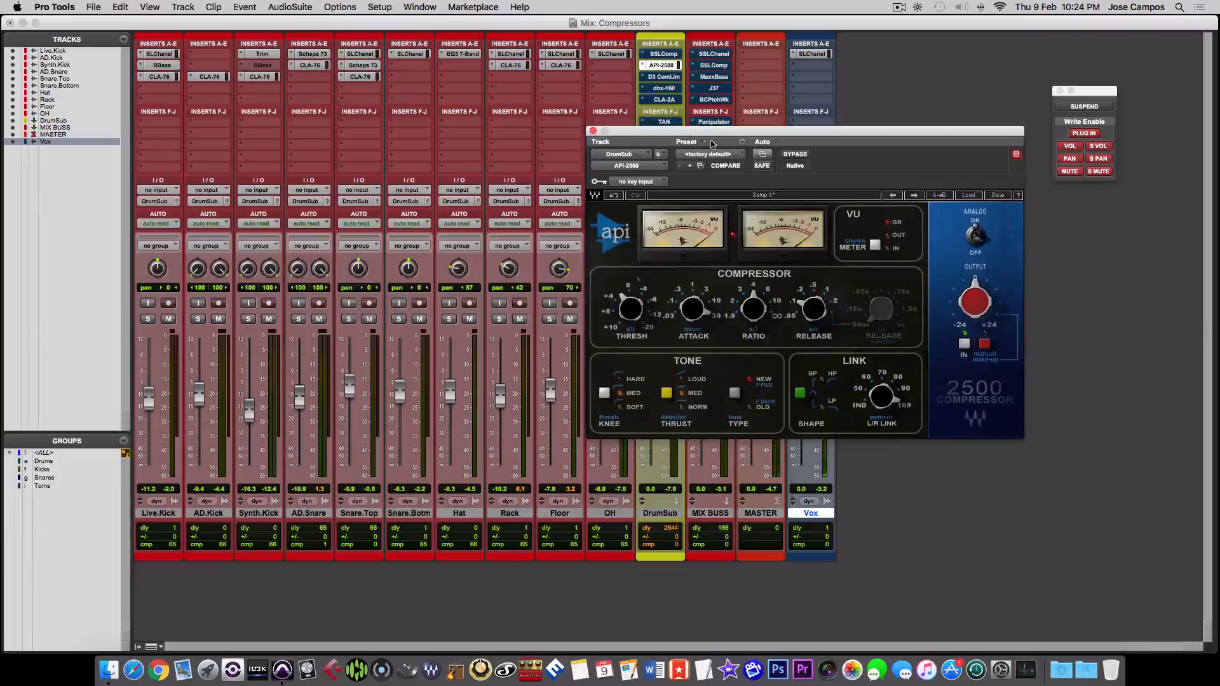
{"action": "left_click", "coordinate": [794, 155]}
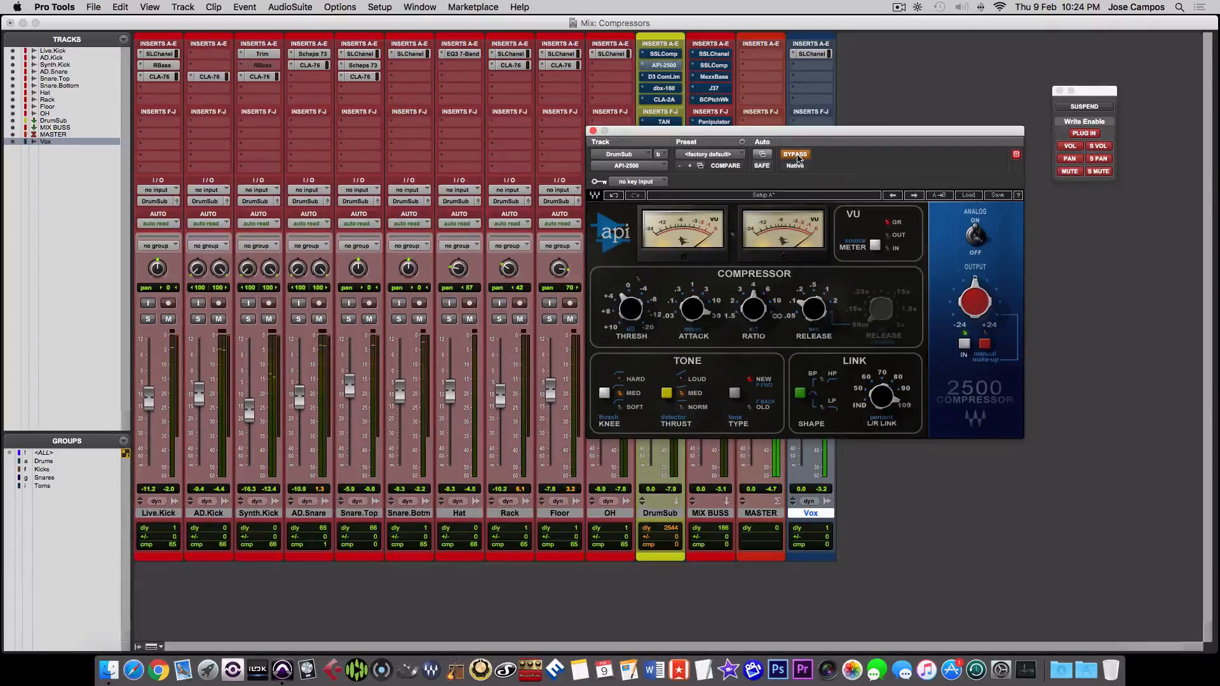
- Suspend automation for the session and return to the Mix window
{"action": "key", "text": "super+equal"}
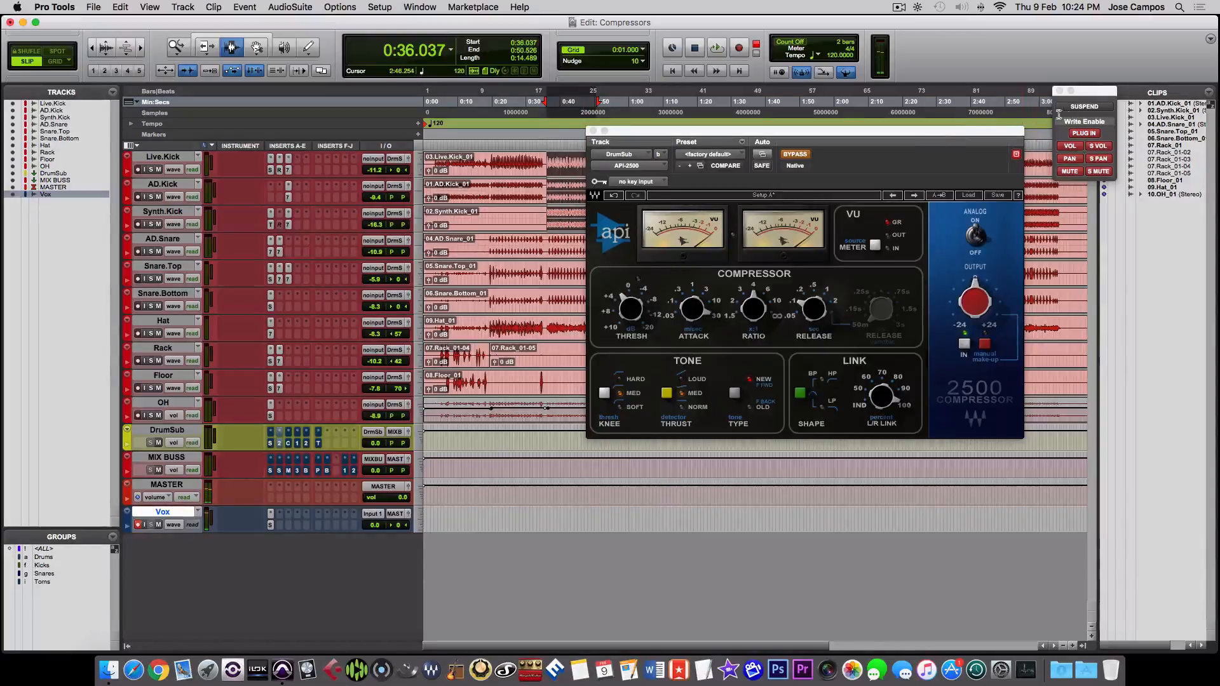
{"action": "left_click", "coordinate": [1081, 108]}
{"action": "key", "text": "super+equal"}
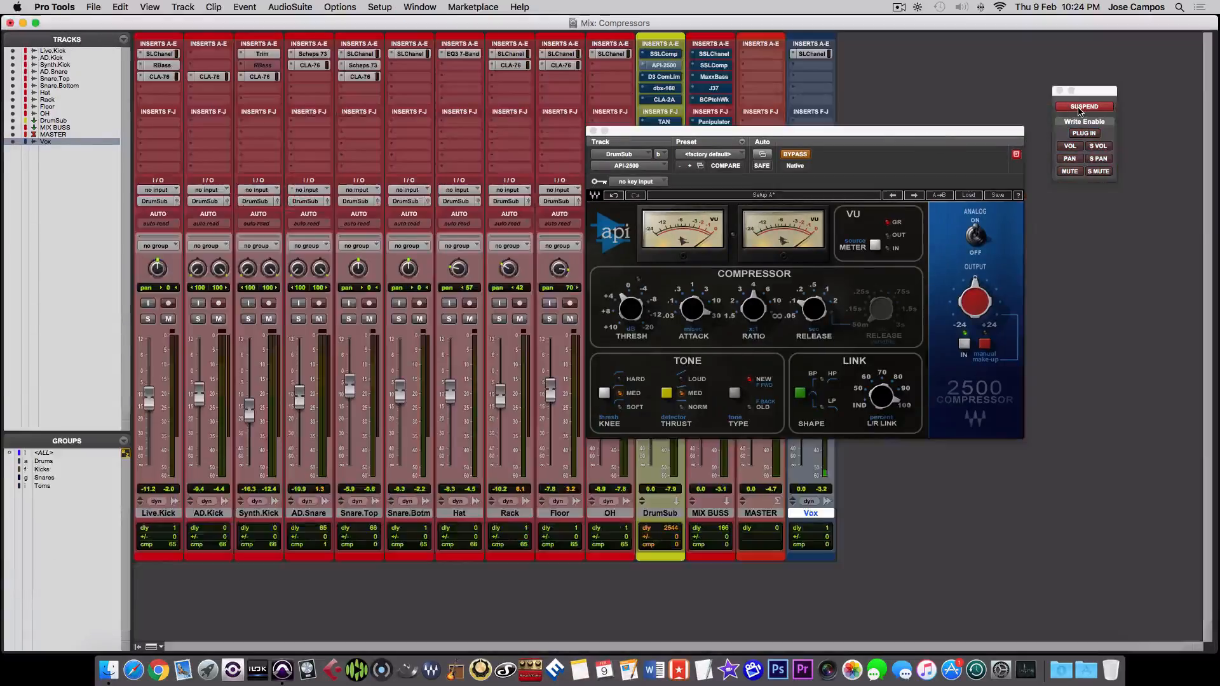
- Compare the drum mix with API-2500 active and bypassed during playback, and close the plug-in
{"action": "left_click", "coordinate": [795, 154]}
{"action": "left_click", "coordinate": [795, 154]}
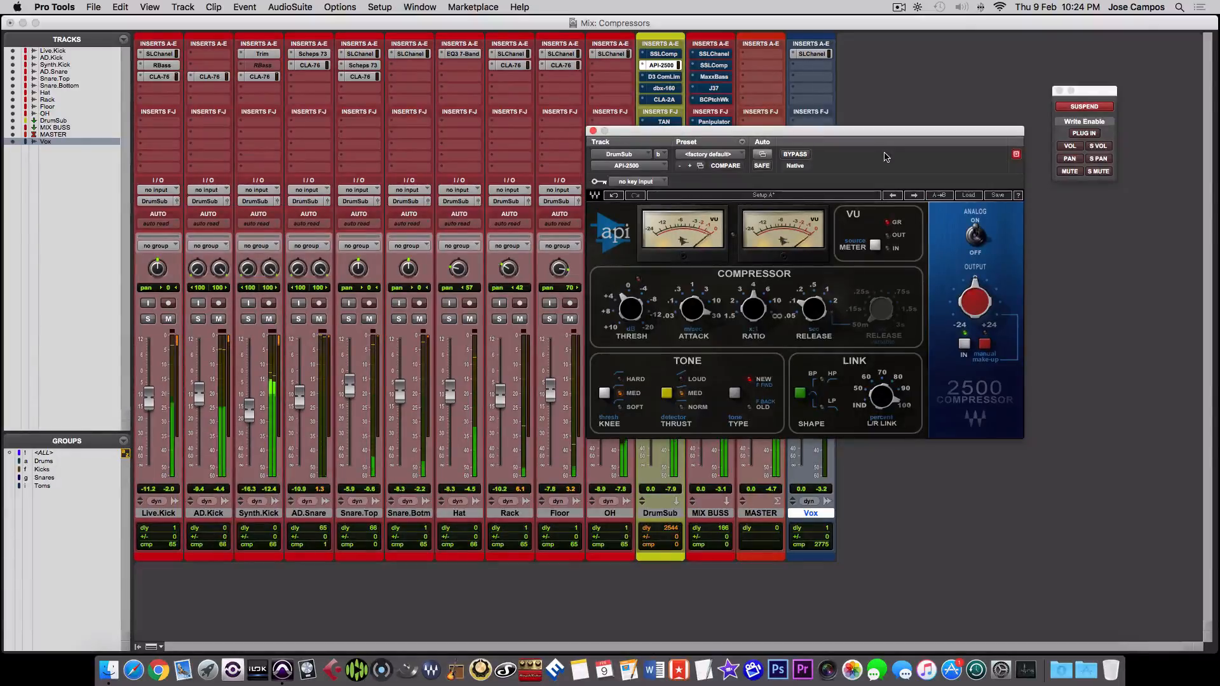
{"action": "left_click", "coordinate": [800, 154]}
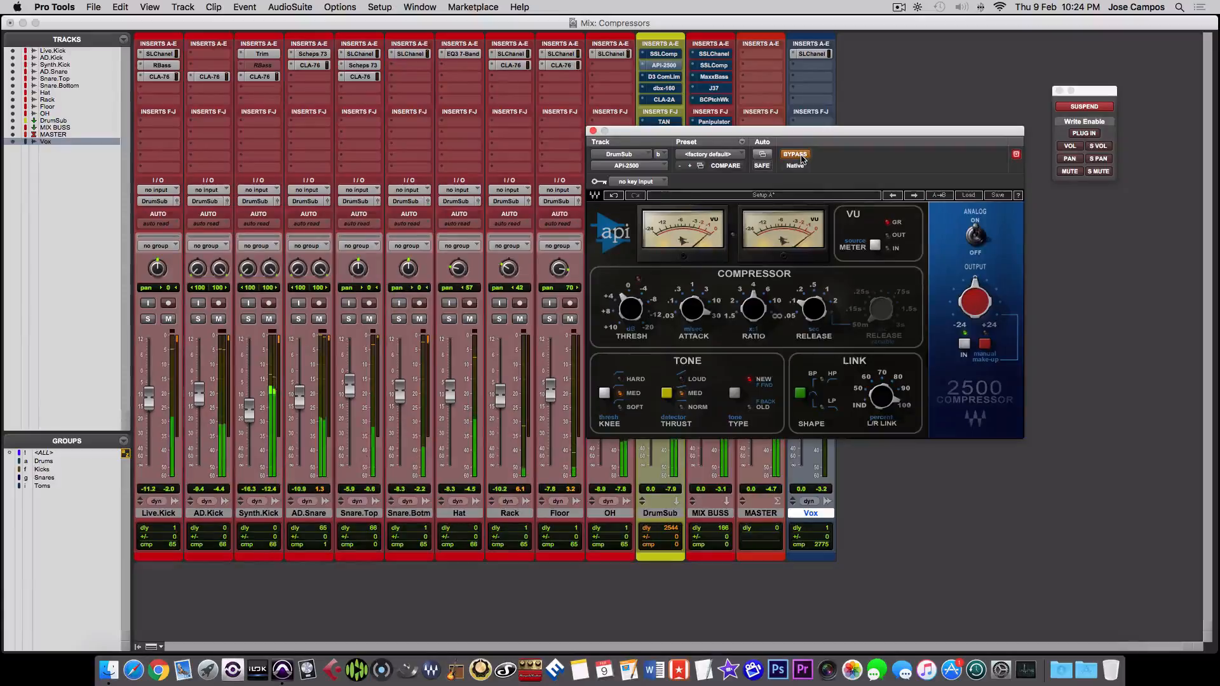
{"action": "left_click", "coordinate": [801, 157]}
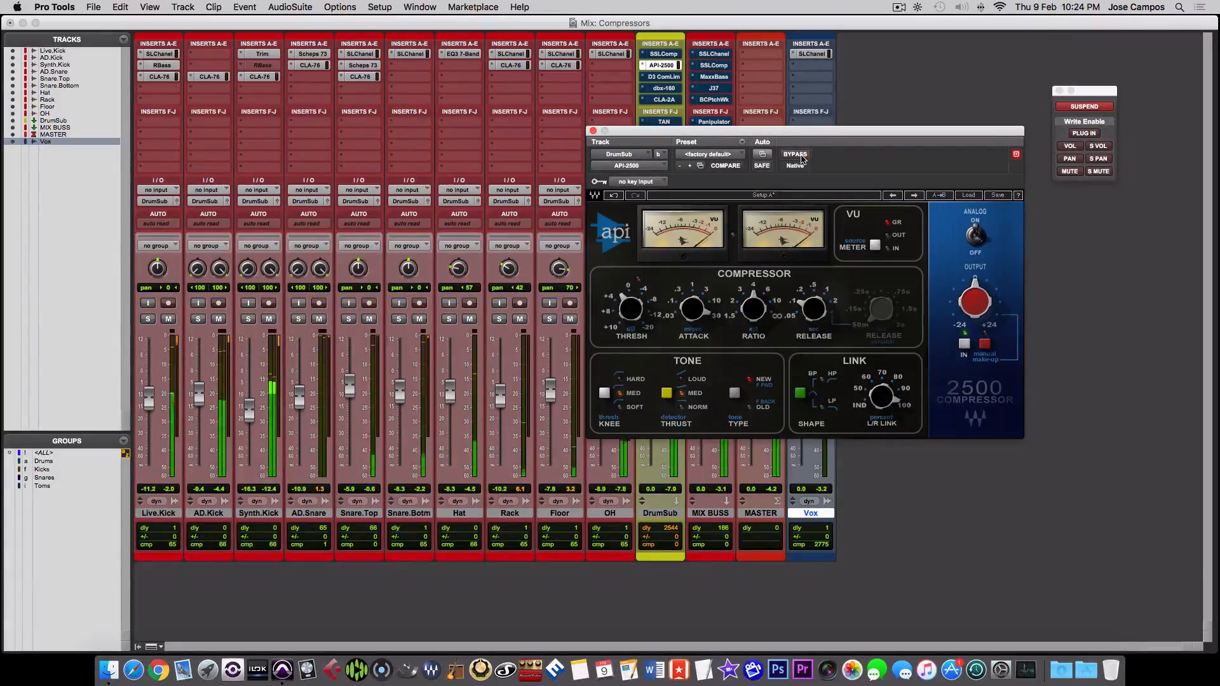
{"action": "left_click", "coordinate": [801, 155]}
{"action": "left_click", "coordinate": [801, 156]}
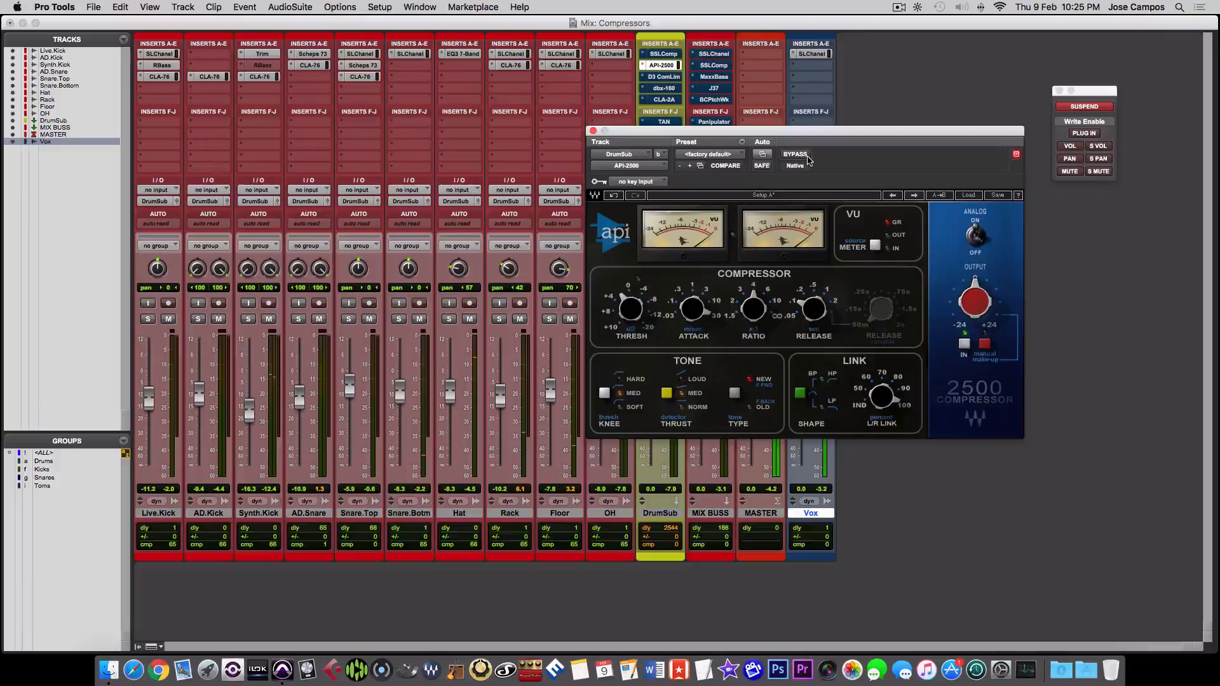
{"action": "left_click_drag", "start_coordinate": [820, 141], "coordinate": [927, 213]}
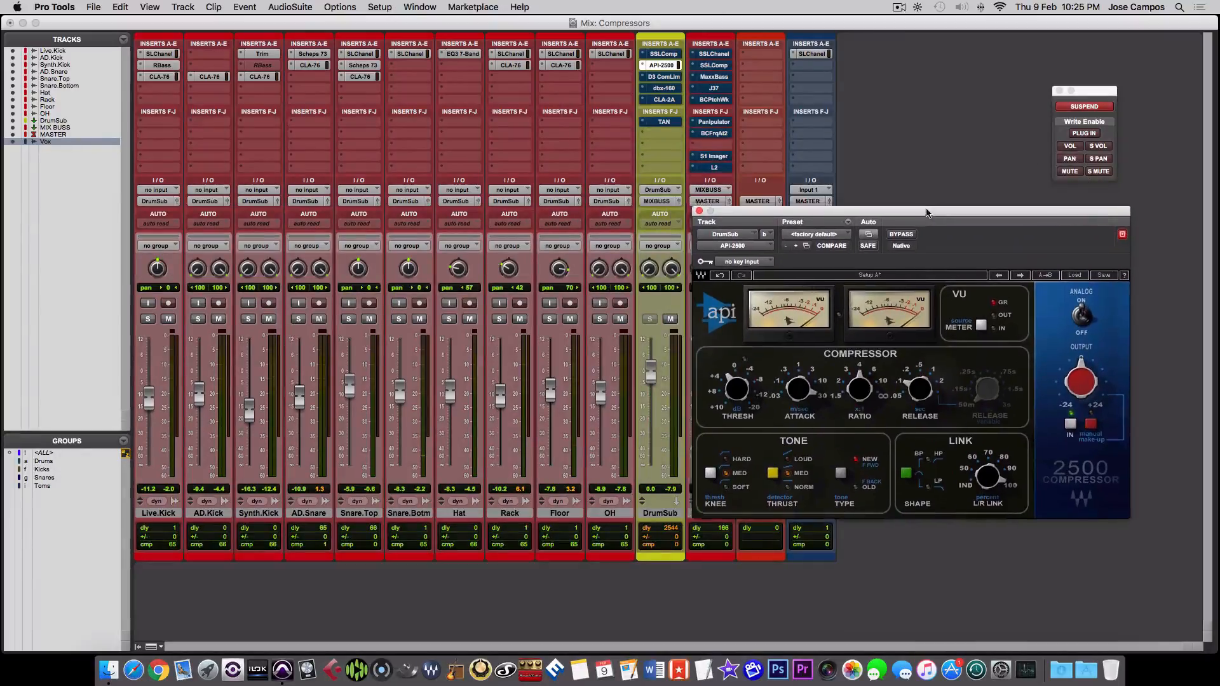
{"action": "left_click", "coordinate": [698, 211]}
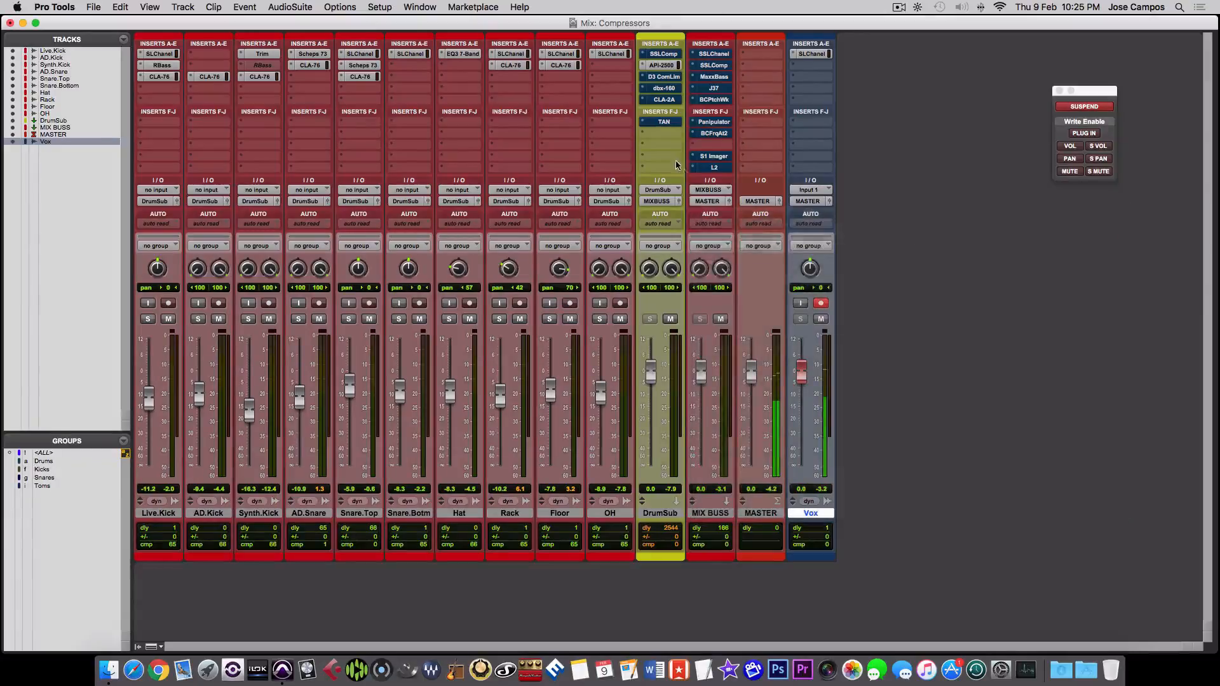
- Compare the drum mix with DrumSub's Dyn3 Compressor/Limiter bypassed and active during playback, then close the plug-in and bypass it
{"action": "left_click", "coordinate": [665, 77]}
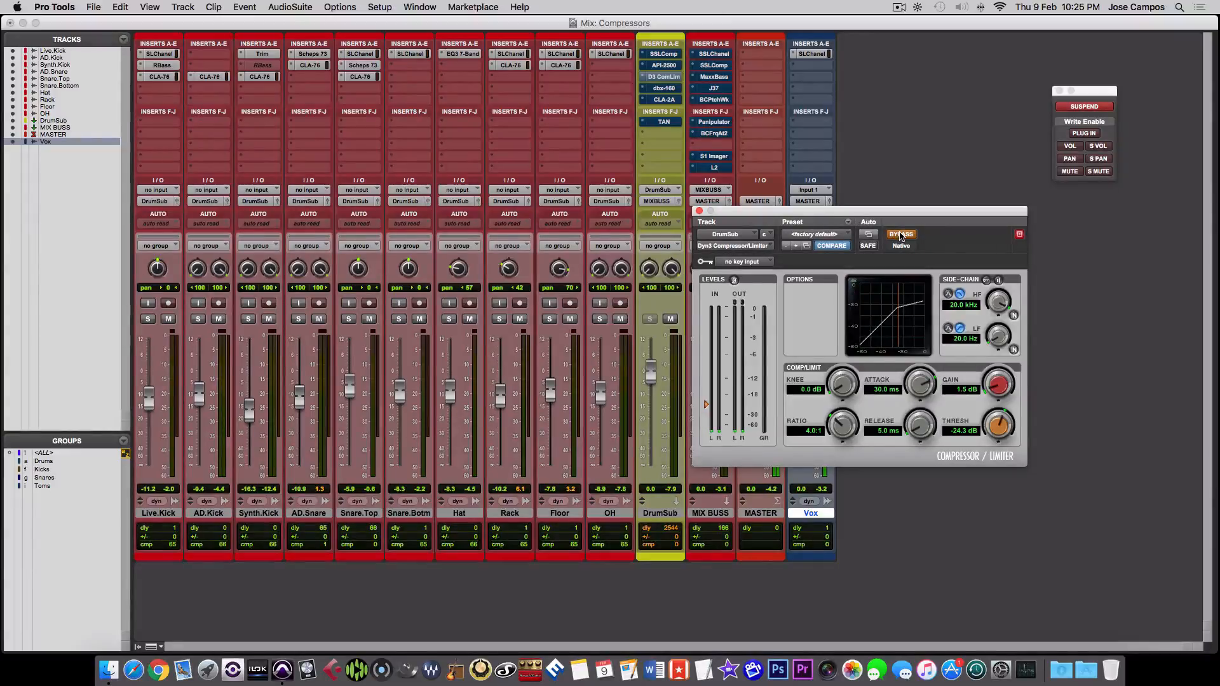
{"action": "key", "text": "space"}
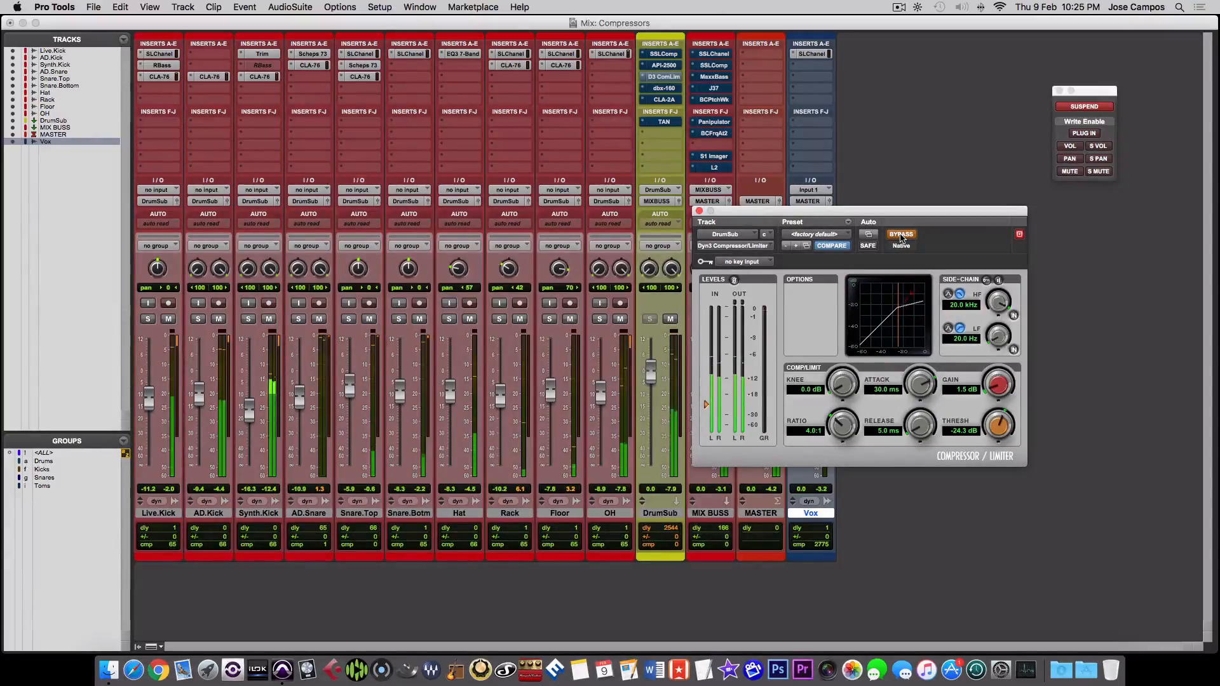
{"action": "left_click", "coordinate": [900, 235]}
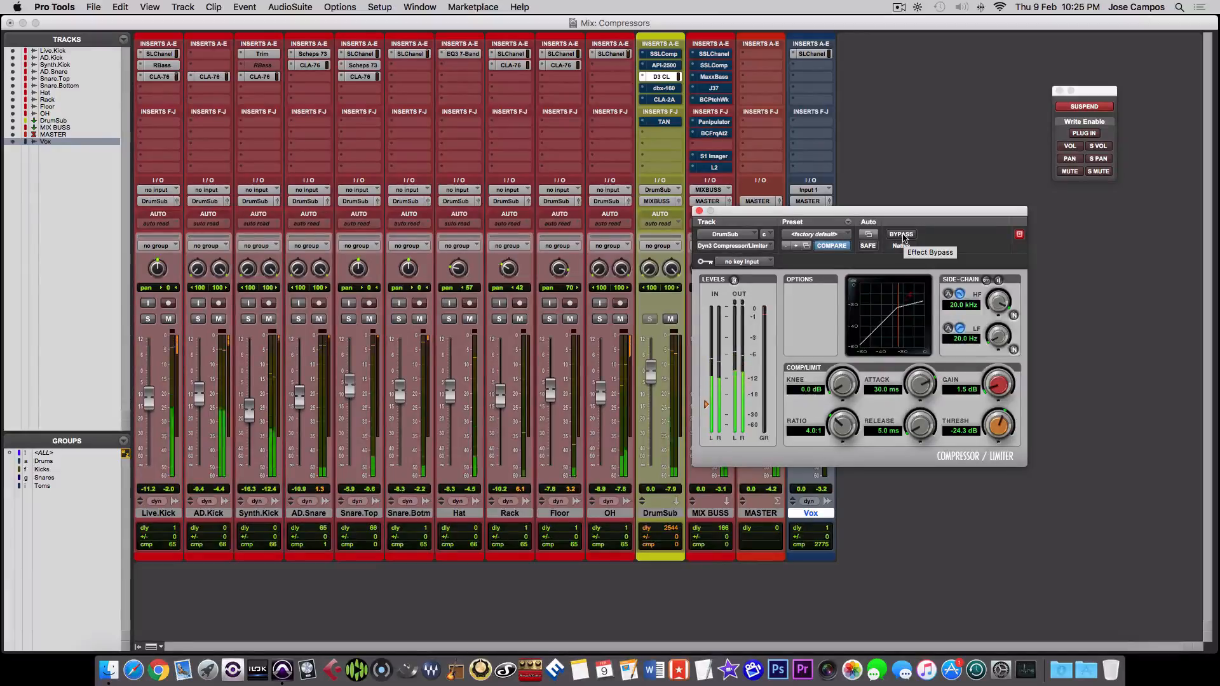
{"action": "left_click", "coordinate": [902, 235]}
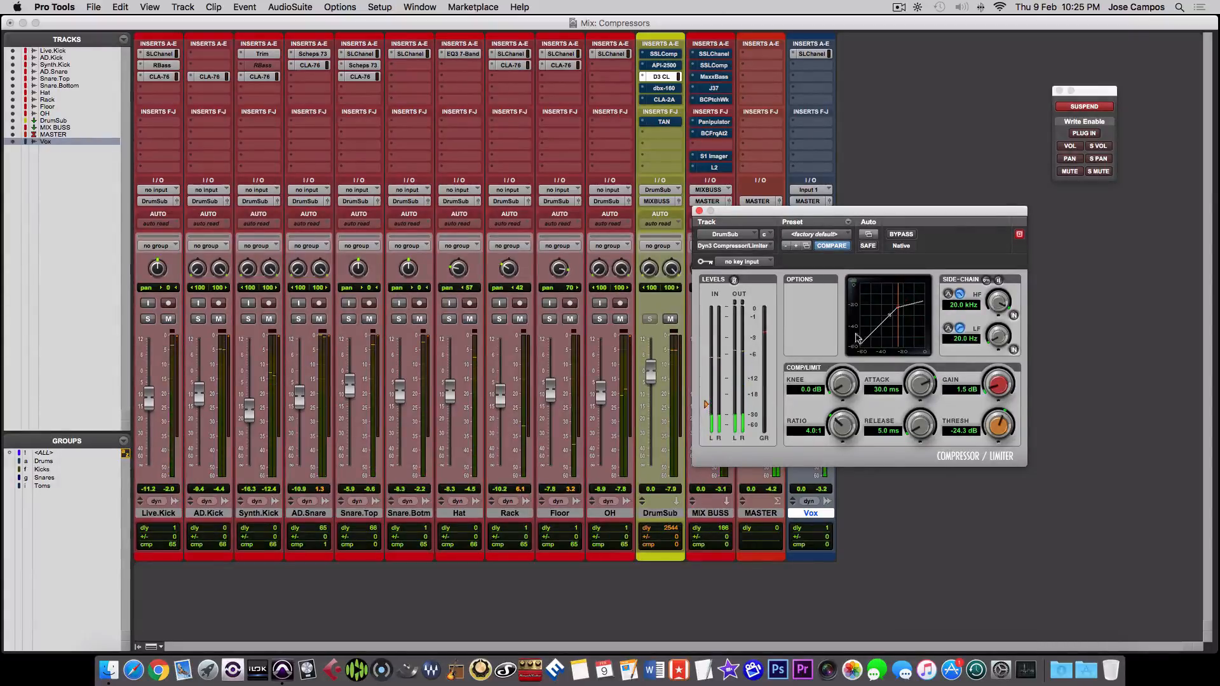
{"action": "left_click", "coordinate": [699, 211]}
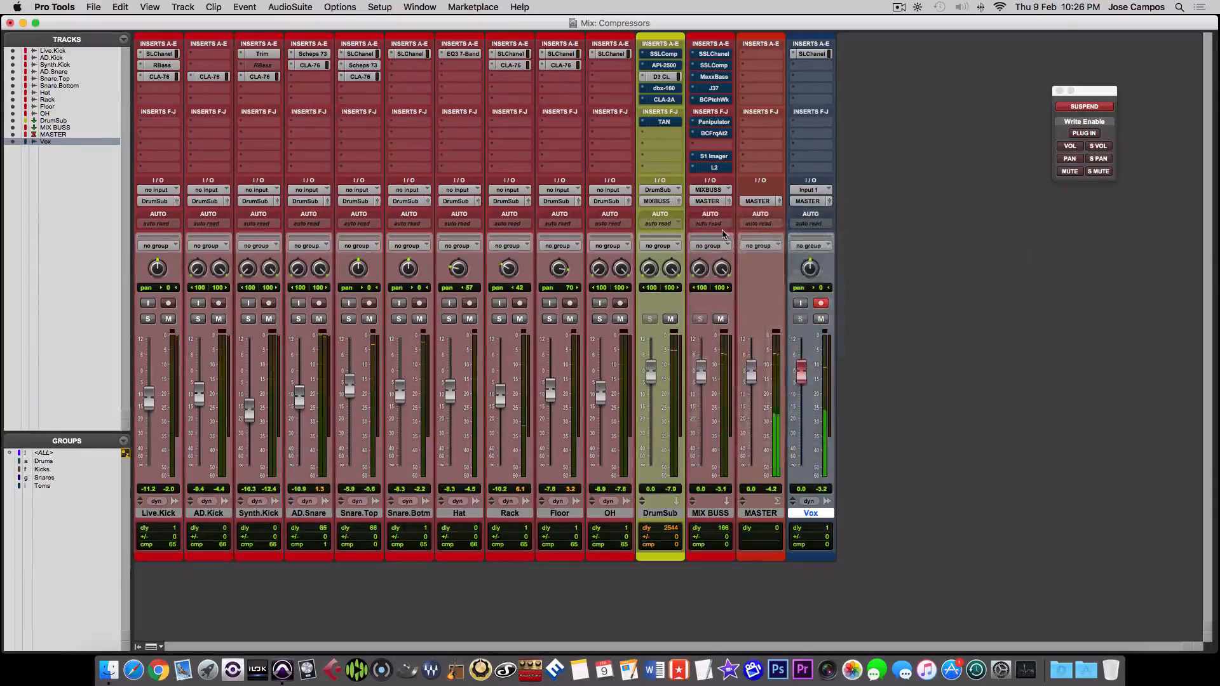
{"action": "left_click", "coordinate": [660, 77], "text": "ctrl+super"}
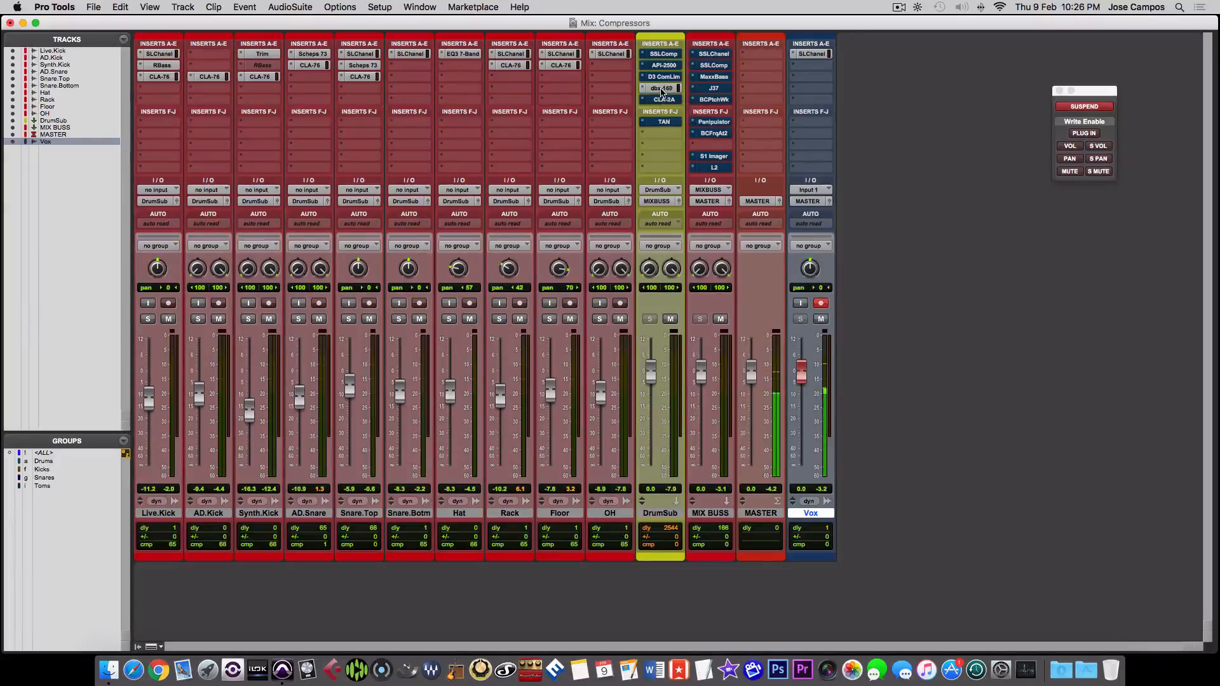
- Activate dbx-160 on the DrumSub track and open its plug-in window clear of the DrumSub inserts
{"action": "left_click", "coordinate": [660, 89], "text": "ctrl+super"}
{"action": "left_click", "coordinate": [660, 88]}
{"action": "left_click_drag", "start_coordinate": [802, 213], "coordinate": [817, 188]}
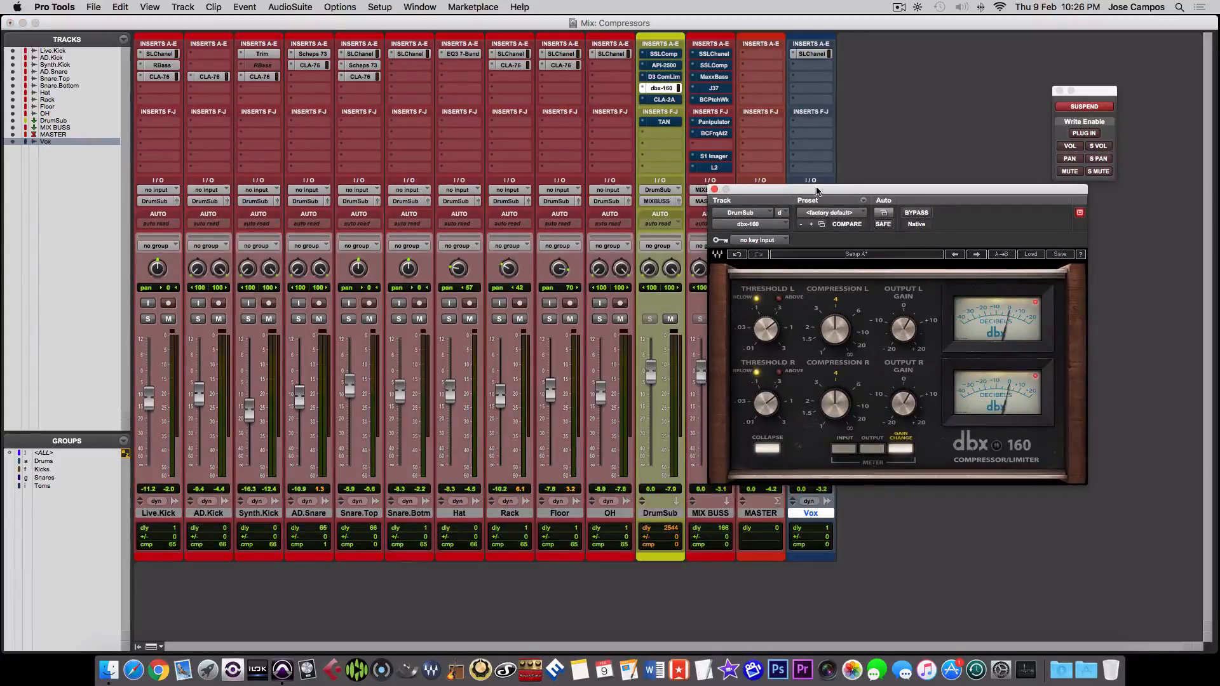
- Look through the factory presets of dbx-160 without loading one
{"action": "left_click", "coordinate": [1029, 255]}
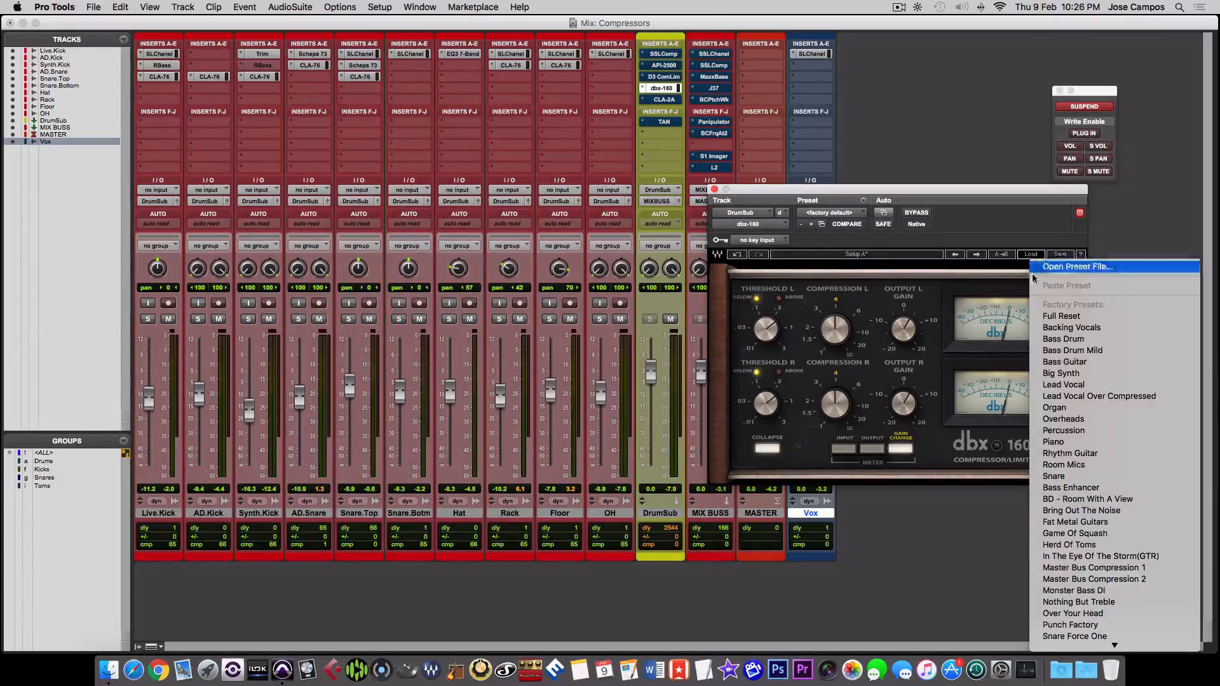
{"action": "scroll", "coordinate": [1055, 273], "scroll_direction": "down", "scroll_amount": 1}
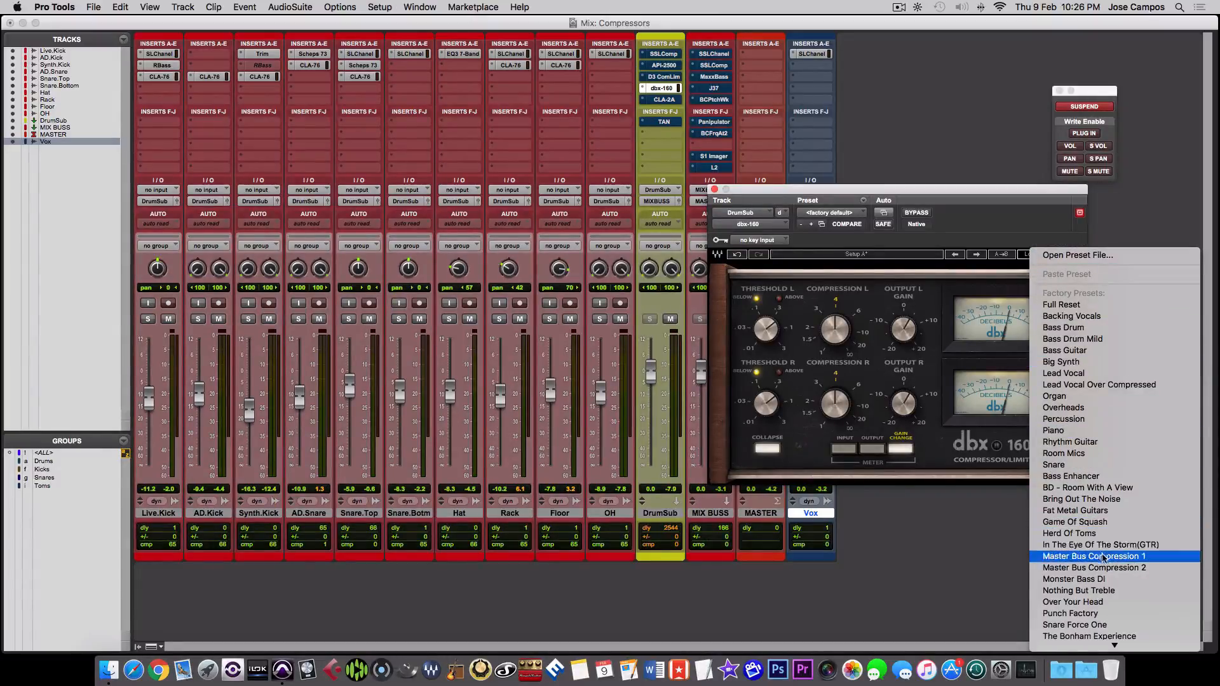
{"action": "scroll", "coordinate": [1106, 562], "scroll_direction": "down", "scroll_amount": 3}
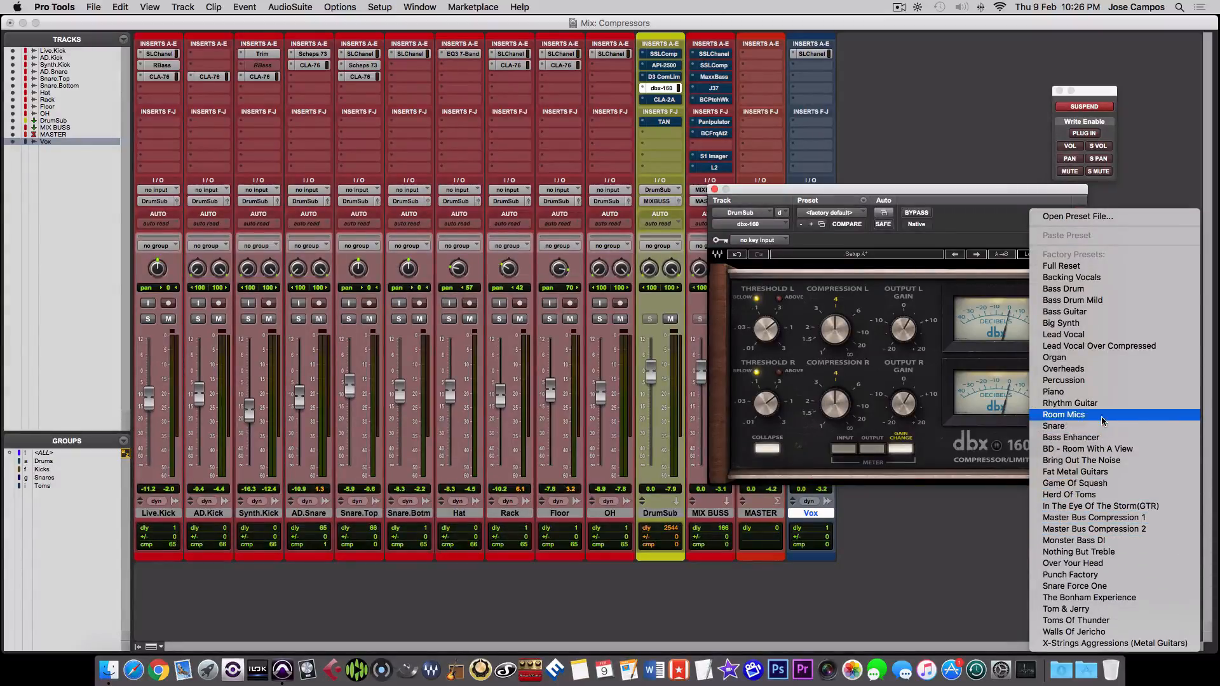
{"action": "left_click", "coordinate": [958, 193]}
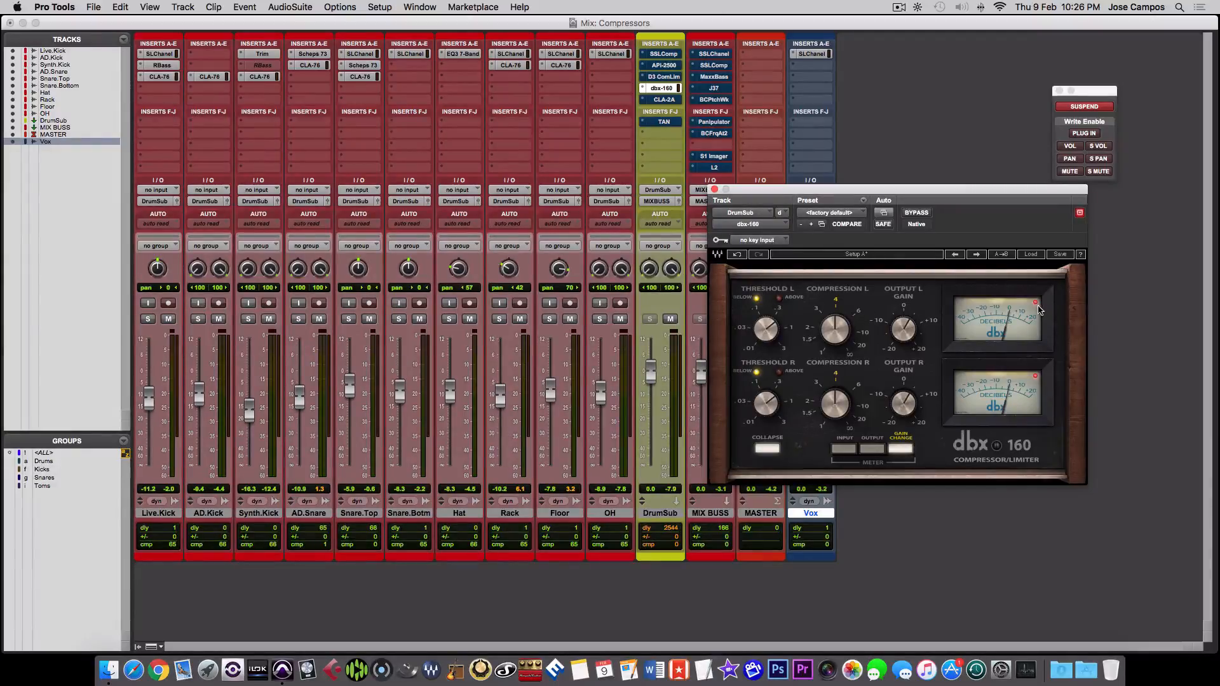
- Compare the drum mix with dbx-160 bypassed and active during playback, trying its left output gain, and leave it bypassed
{"action": "left_click", "coordinate": [916, 213]}
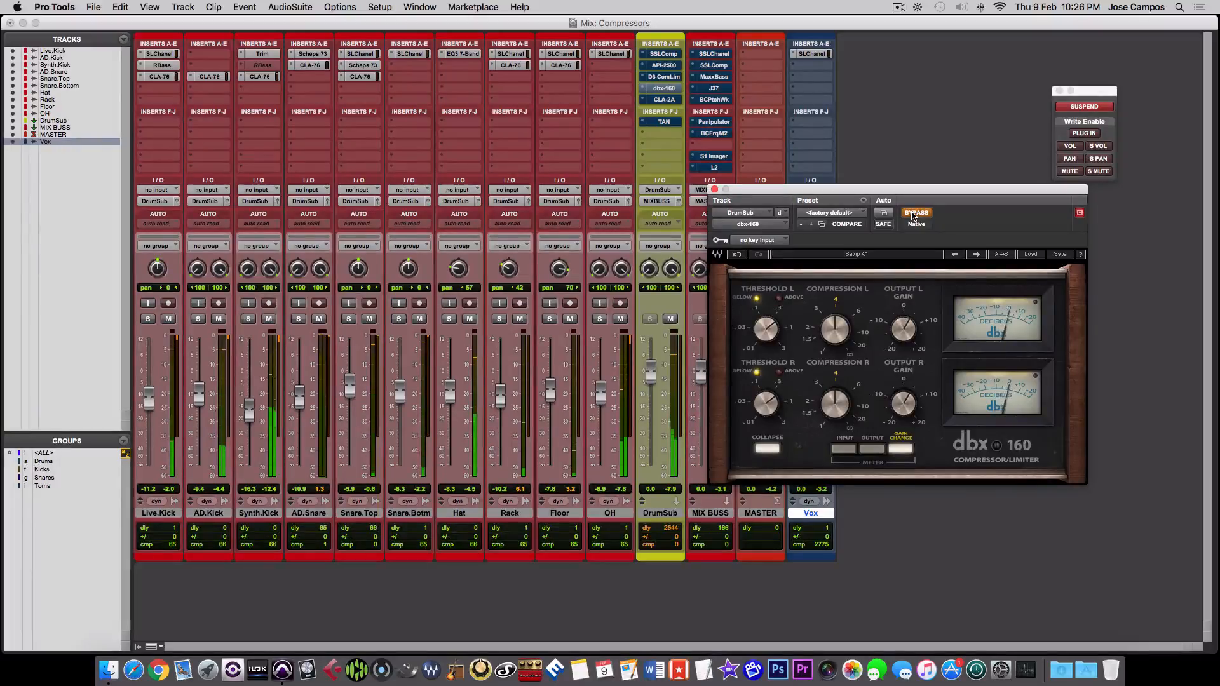
{"action": "left_click", "coordinate": [912, 213]}
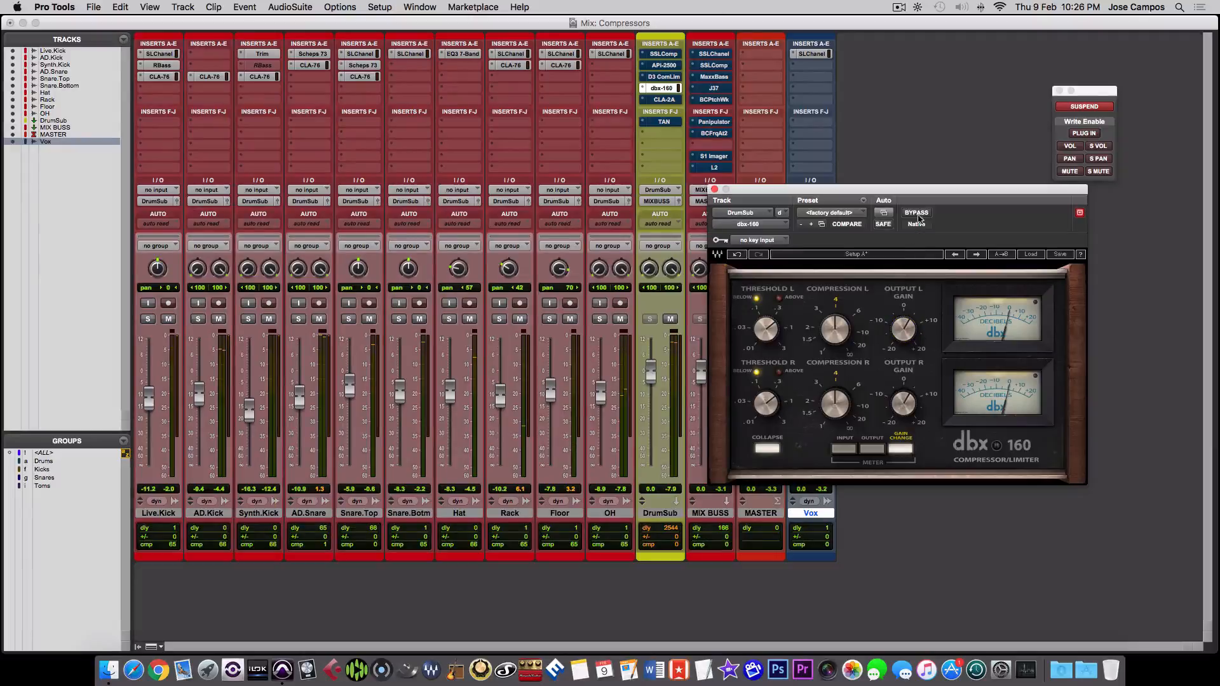
{"action": "left_click", "coordinate": [917, 213]}
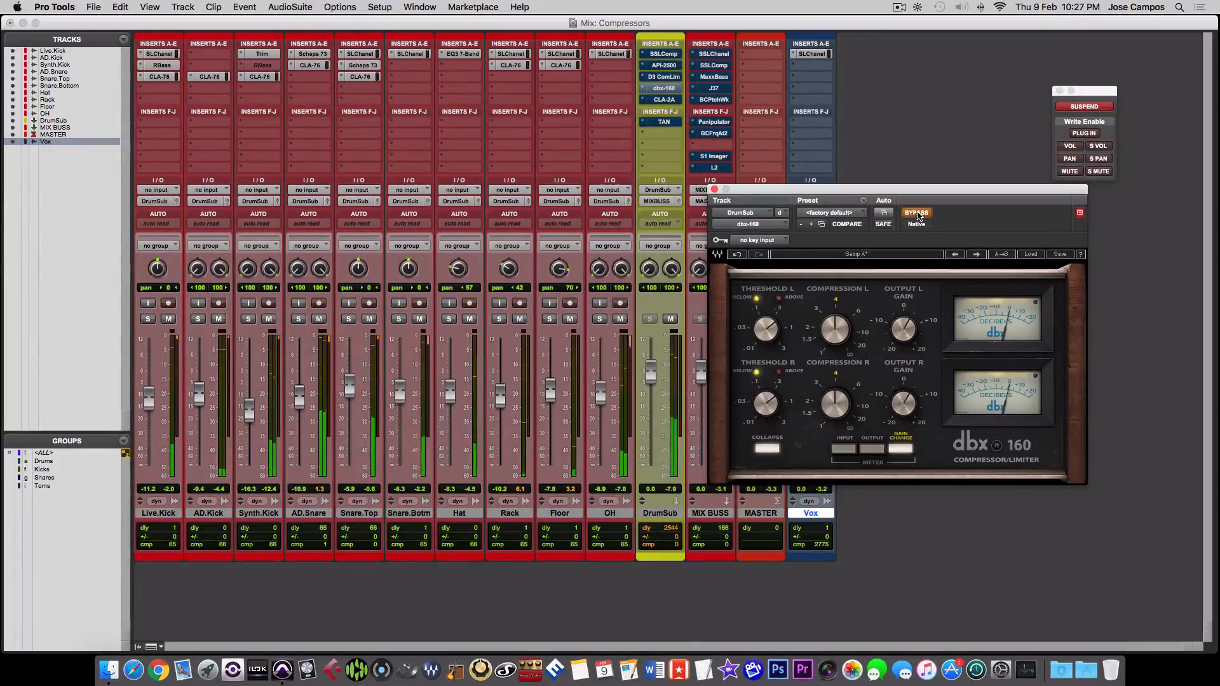
{"action": "left_click", "coordinate": [917, 215]}
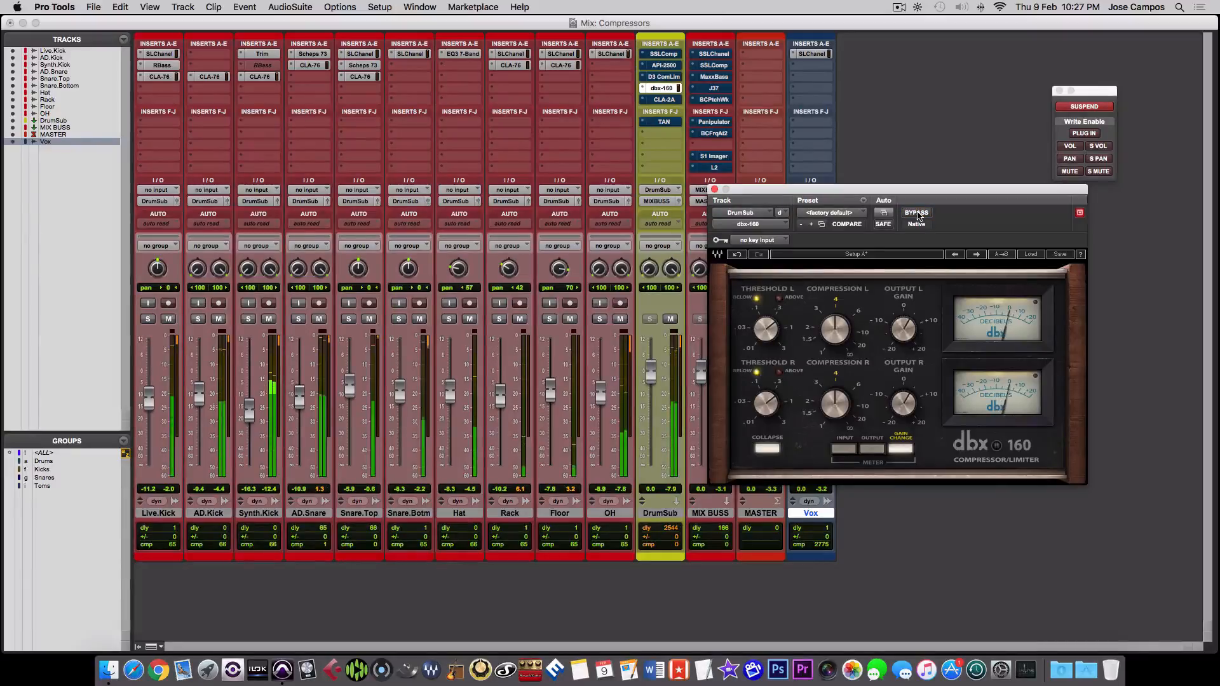
{"action": "left_click_drag", "start_coordinate": [907, 325], "coordinate": [912, 325]}
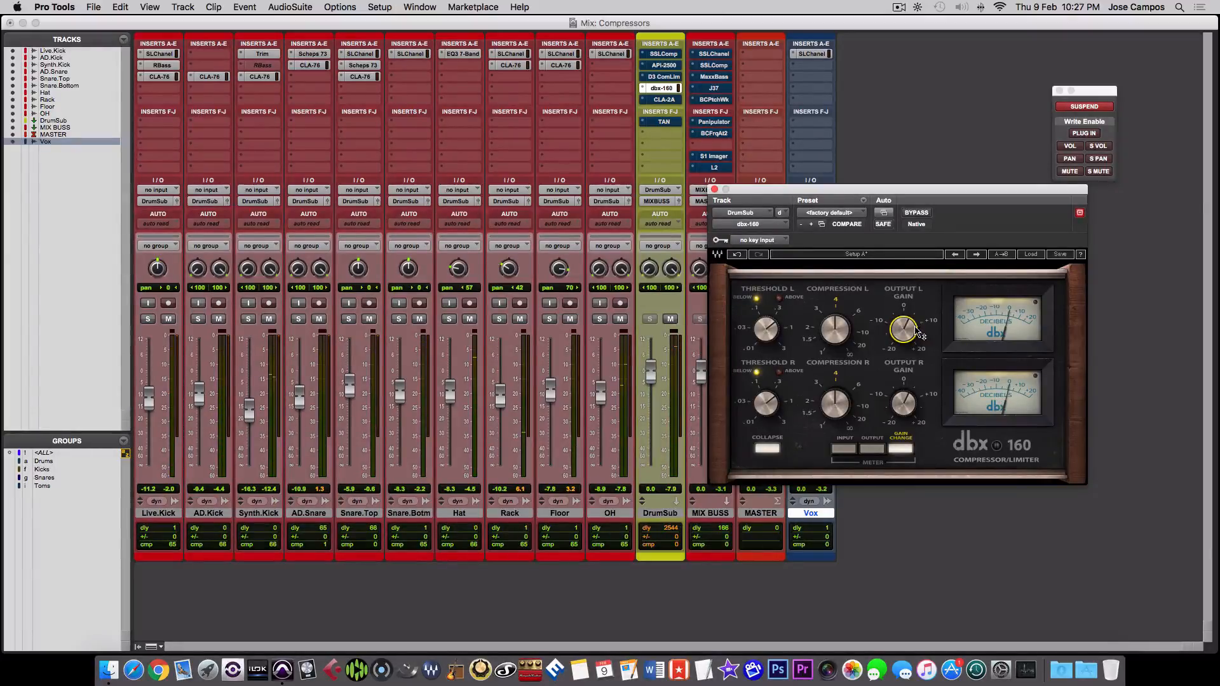
{"action": "left_click", "coordinate": [915, 215]}
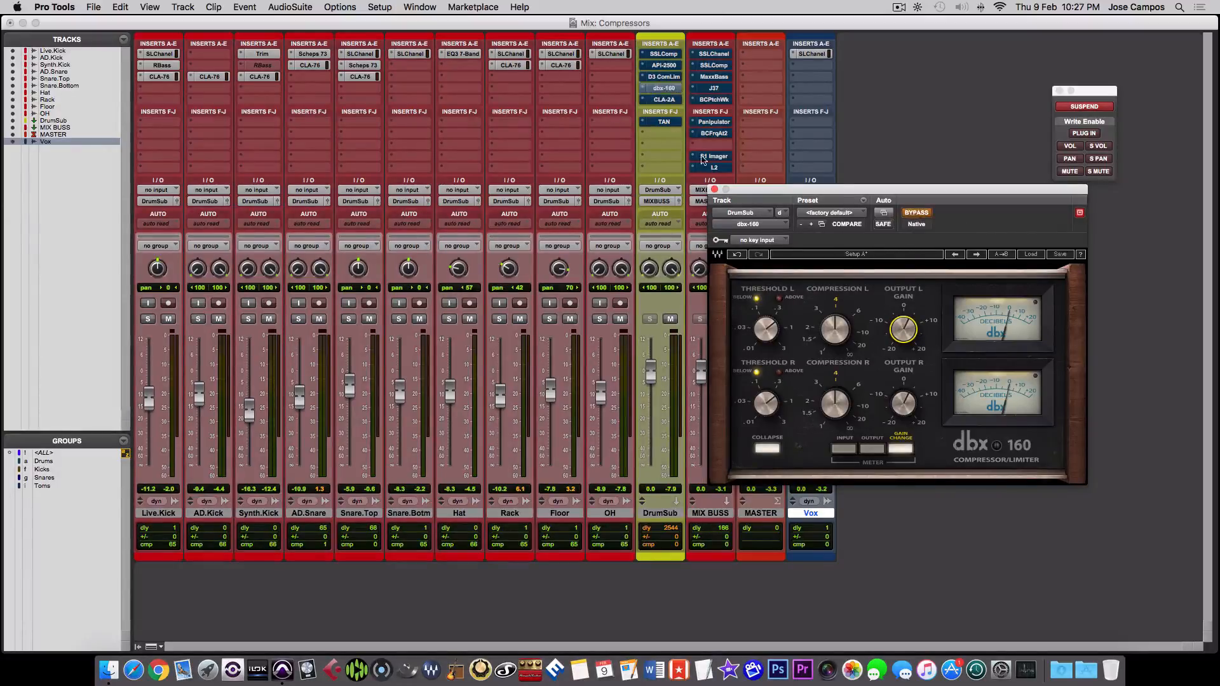
- Open CLA-2A on DrumSub, compare it active and bypassed during playback while trying its peak reduction, and close it bypassed
{"action": "left_click", "coordinate": [664, 100]}
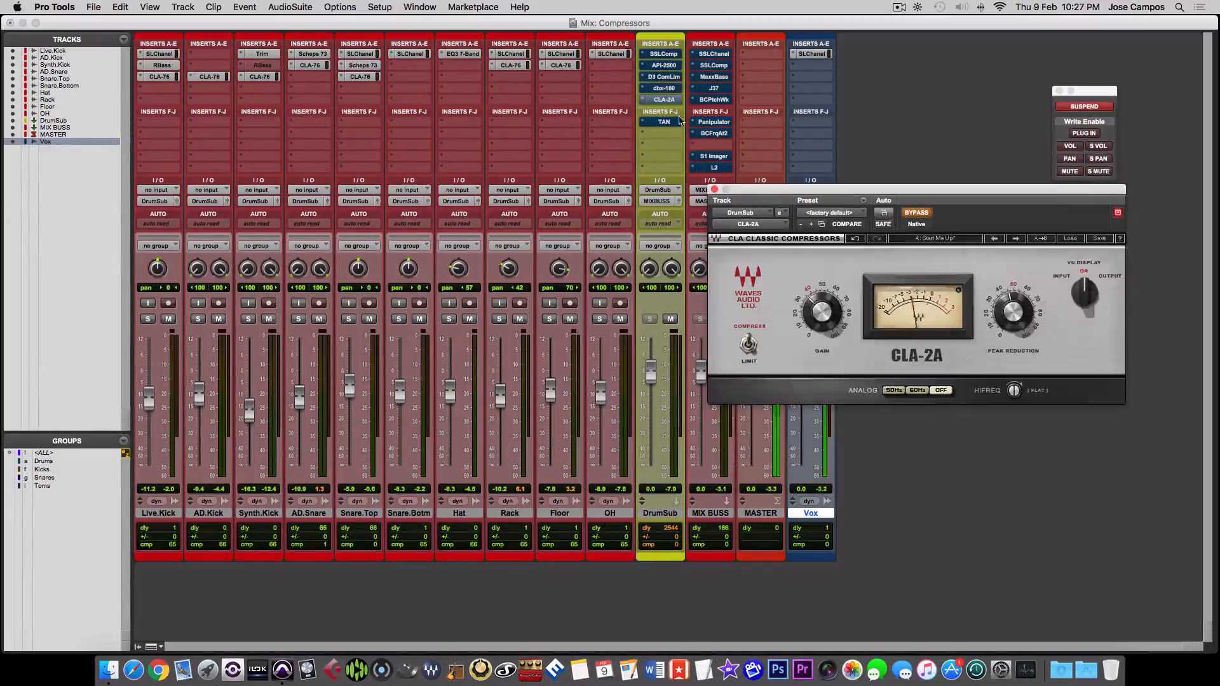
{"action": "left_click", "coordinate": [911, 214]}
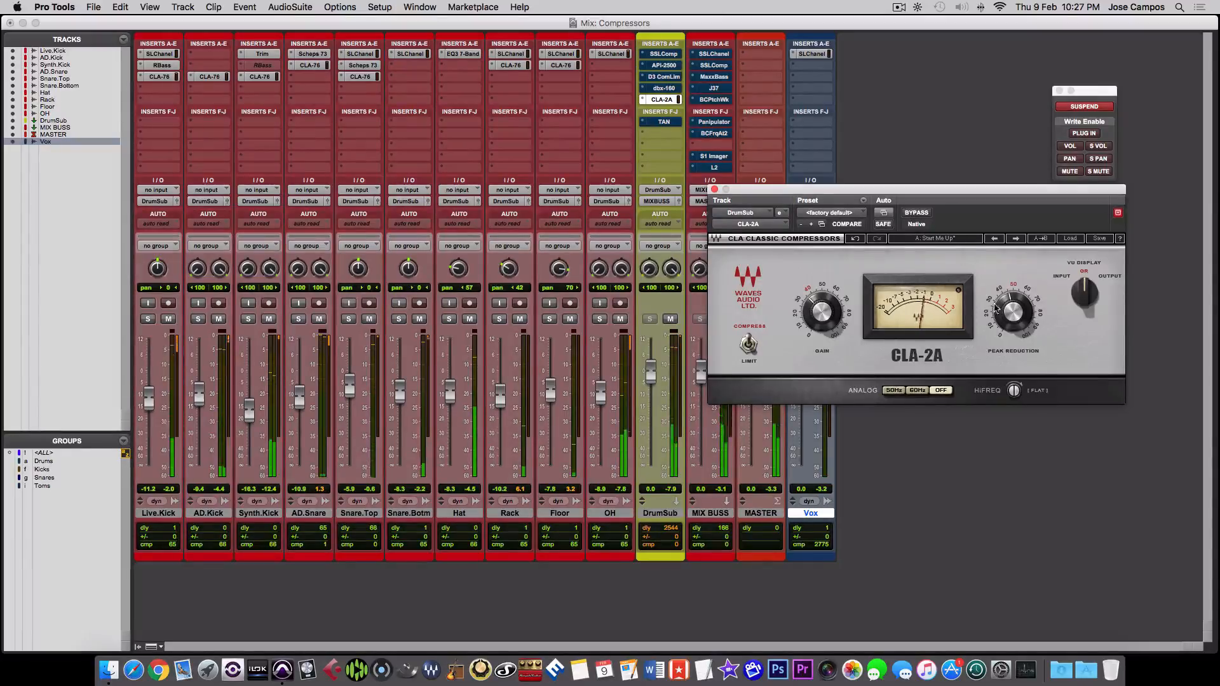
{"action": "left_click_drag", "start_coordinate": [1008, 310], "coordinate": [1008, 309]}
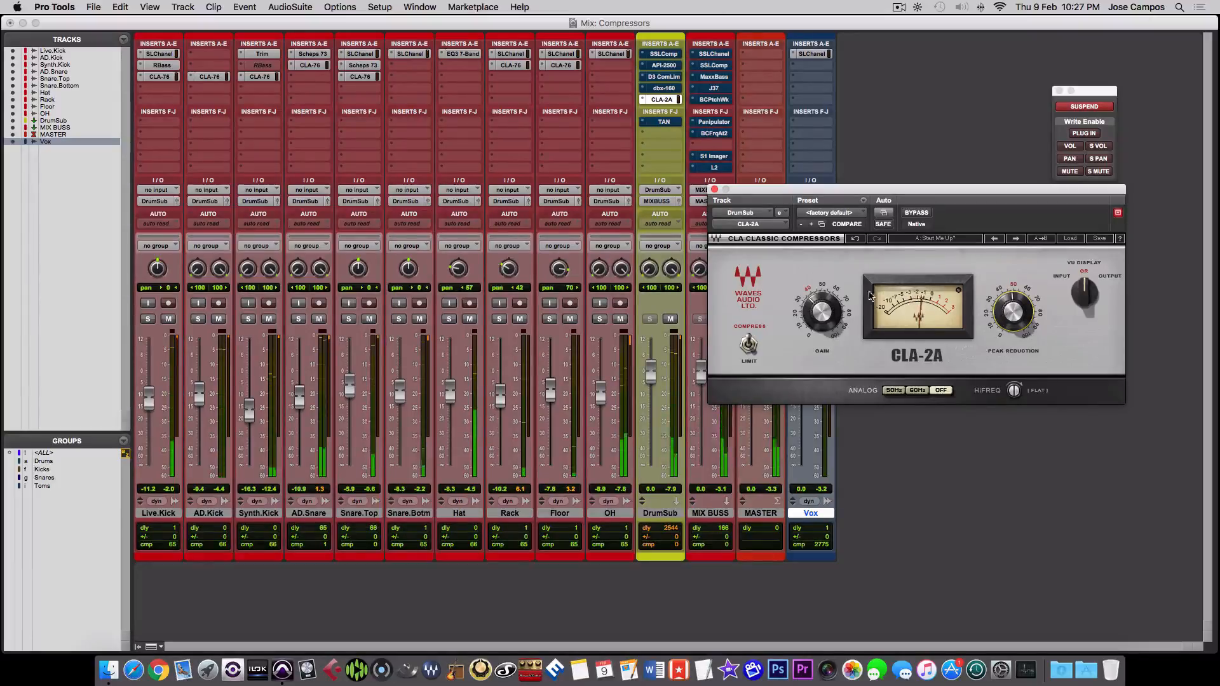
{"action": "left_click", "coordinate": [919, 213]}
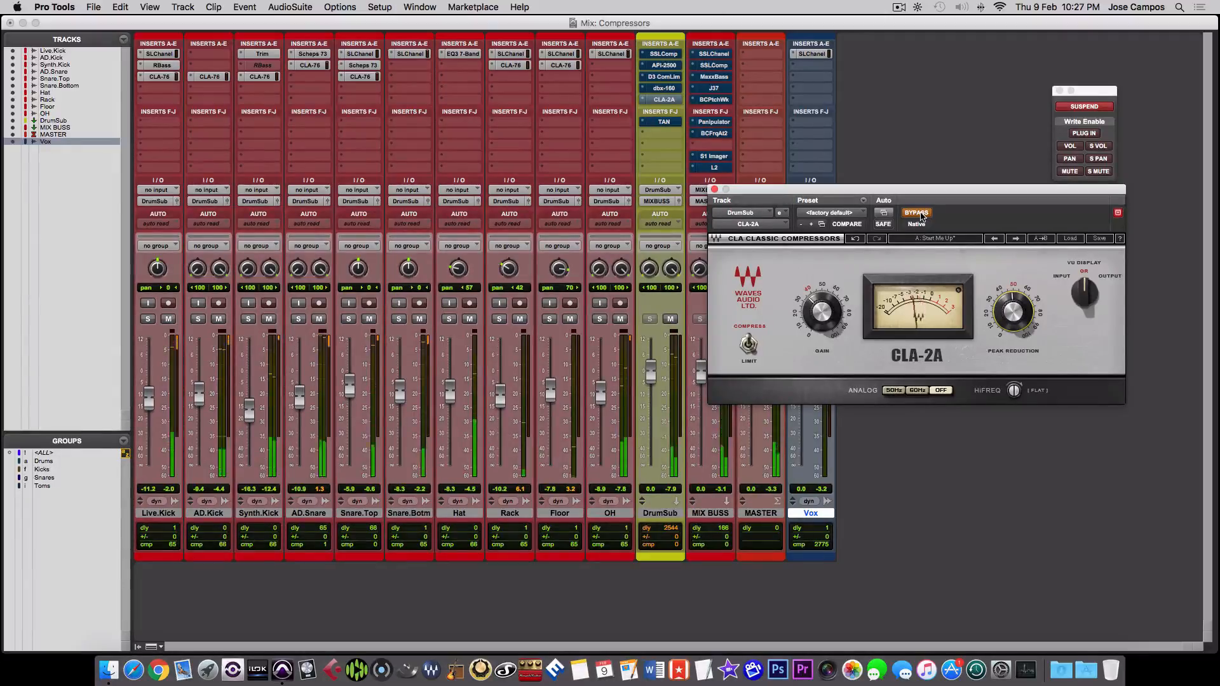
{"action": "left_click", "coordinate": [919, 214]}
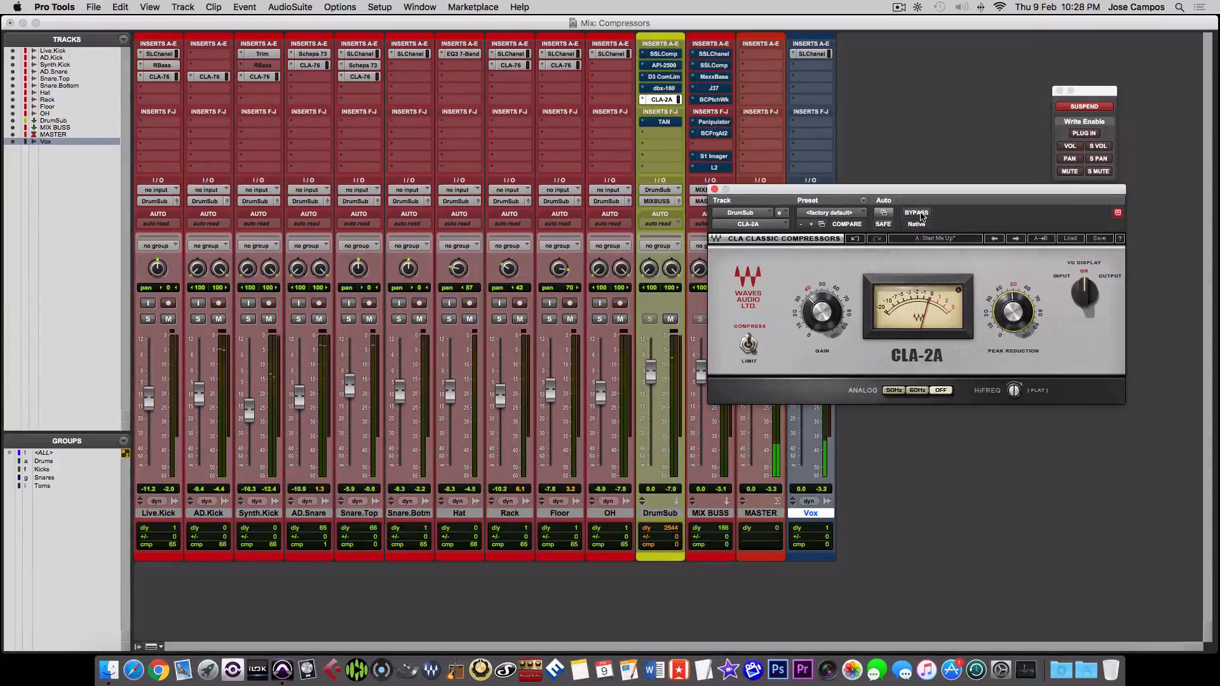
{"action": "left_click", "coordinate": [919, 215]}
{"action": "left_click", "coordinate": [713, 189]}
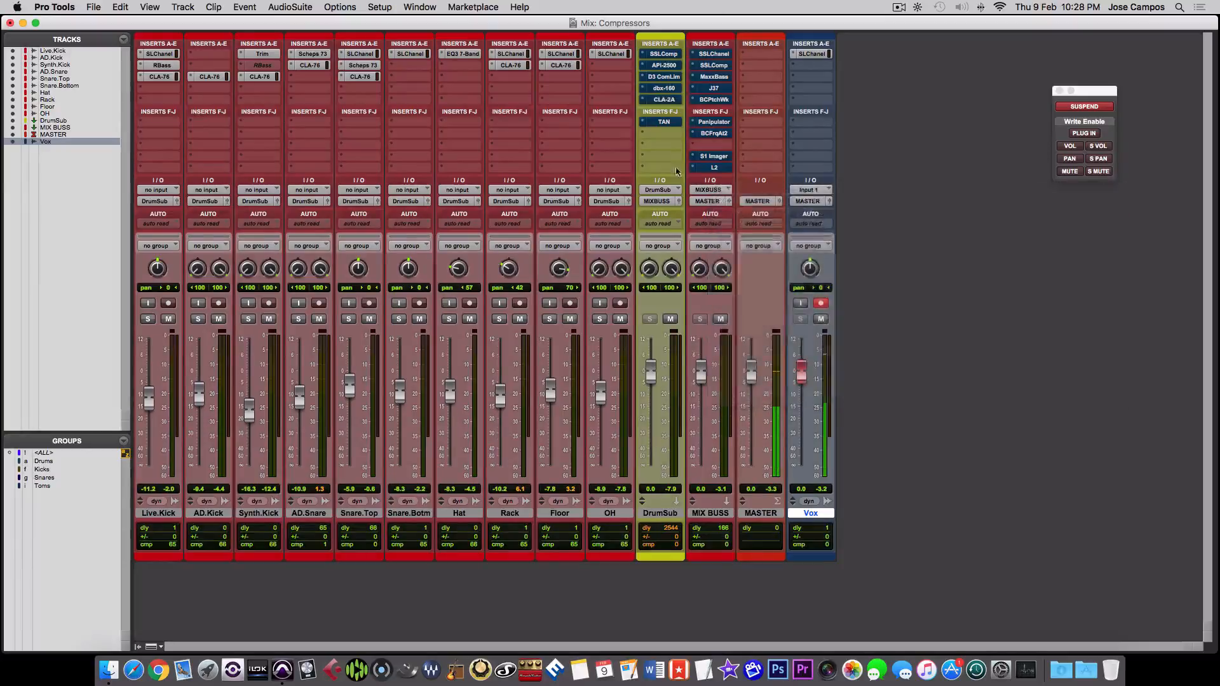
- Open TAN on DrumSub, compare the drum mix with it bypassed and active during playback, and close it bypassed
{"action": "left_click", "coordinate": [664, 121]}
{"action": "left_click_drag", "start_coordinate": [765, 191], "coordinate": [656, 193]}
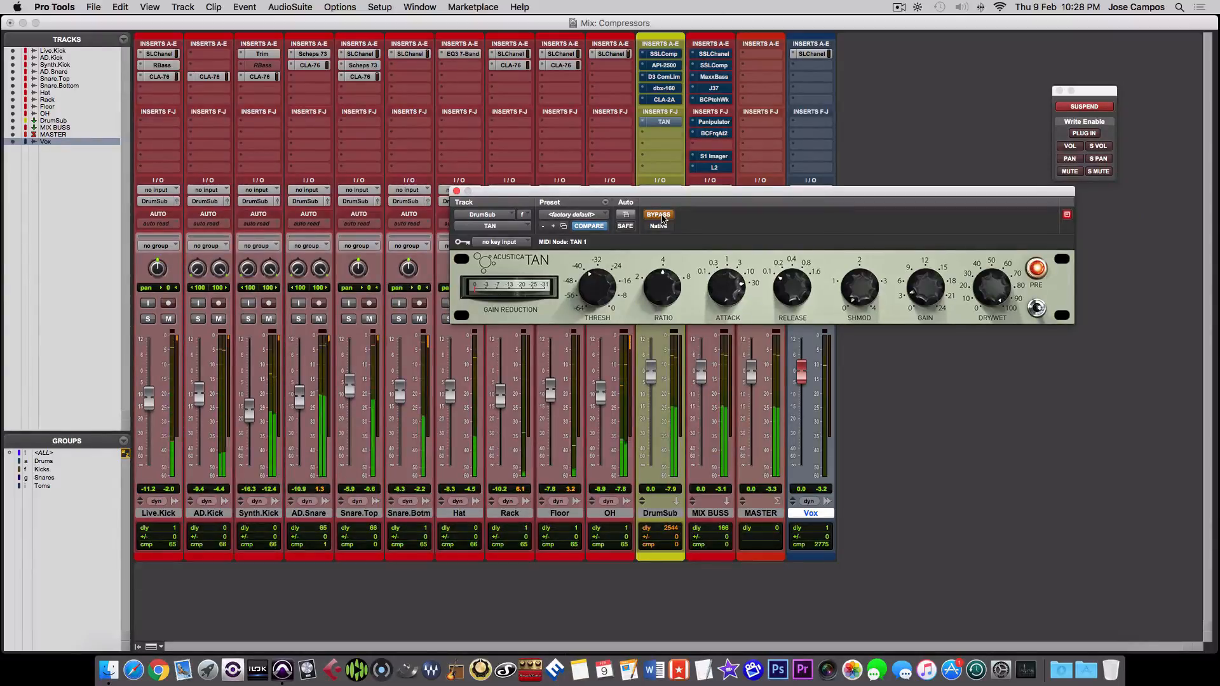
{"action": "left_click", "coordinate": [661, 219]}
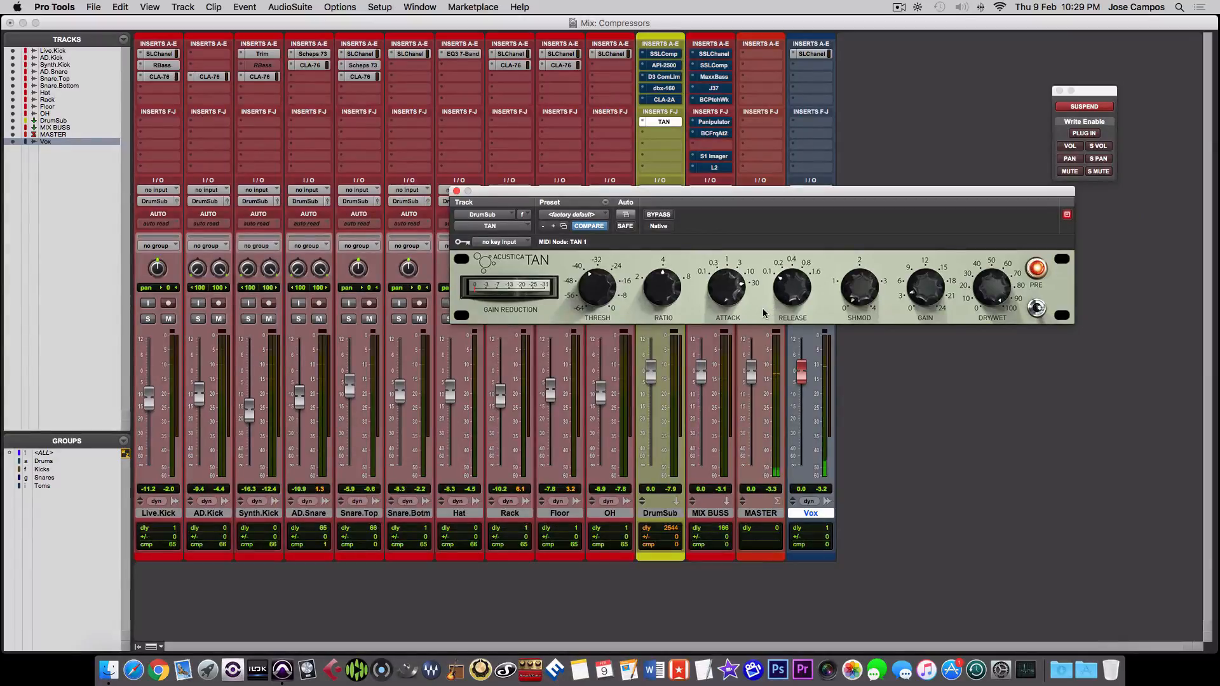
{"action": "left_click", "coordinate": [456, 191]}
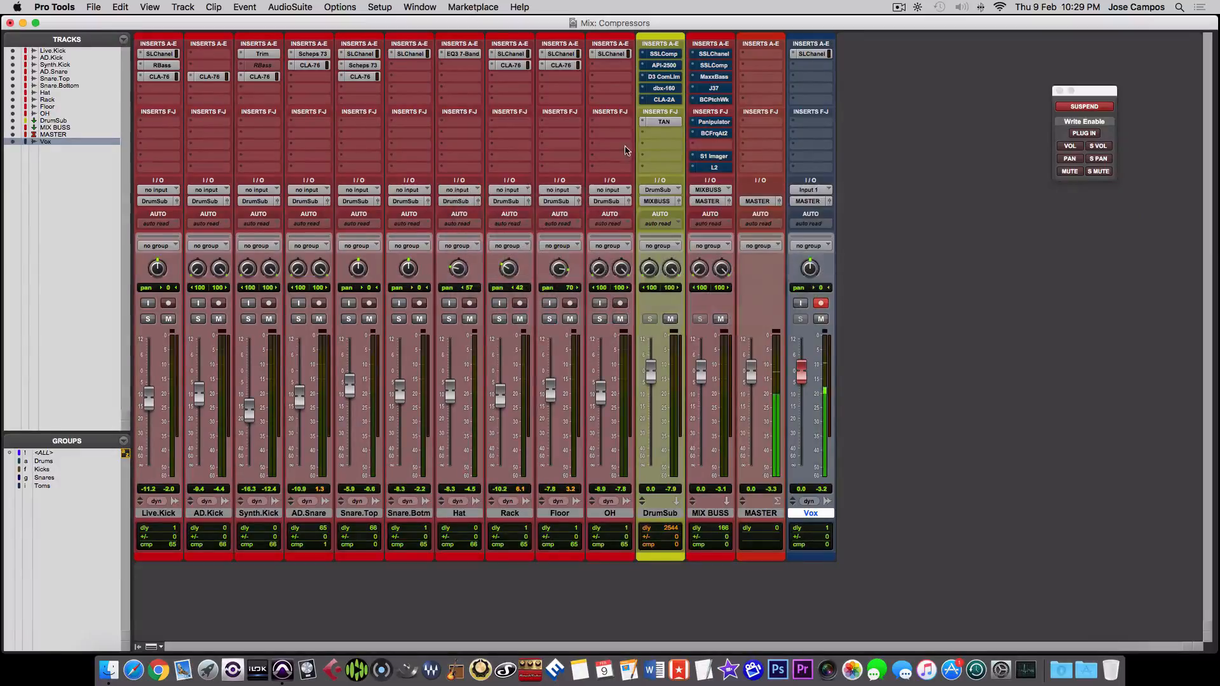
{"action": "left_click", "coordinate": [665, 130], "text": "super"}
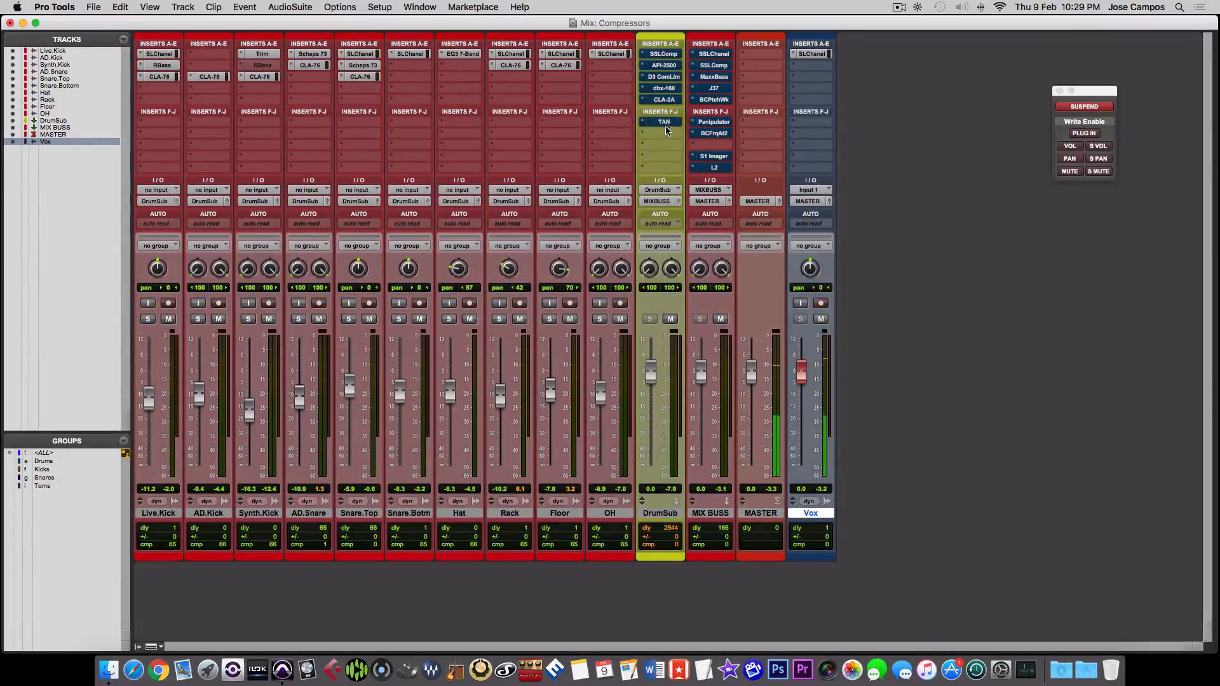
- Audition the drum mix through SSLComp alone with its plug-in window open, and bypass it again
{"action": "left_click", "coordinate": [659, 55], "text": "super"}
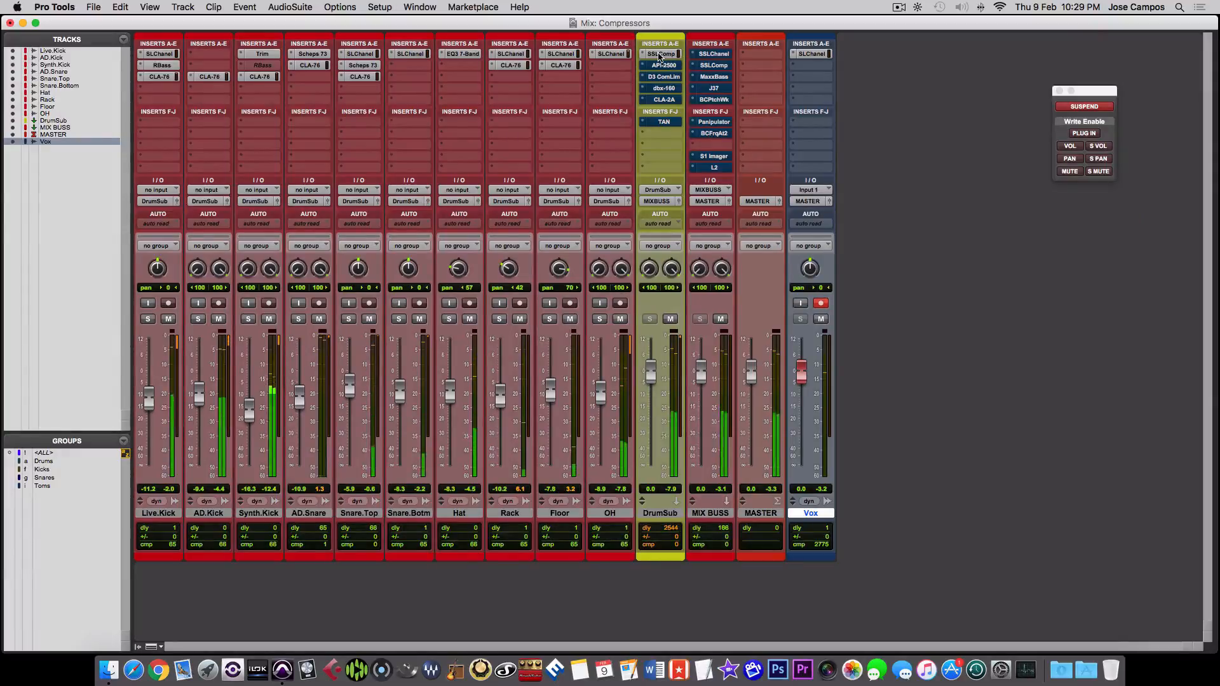
{"action": "left_click", "coordinate": [658, 54]}
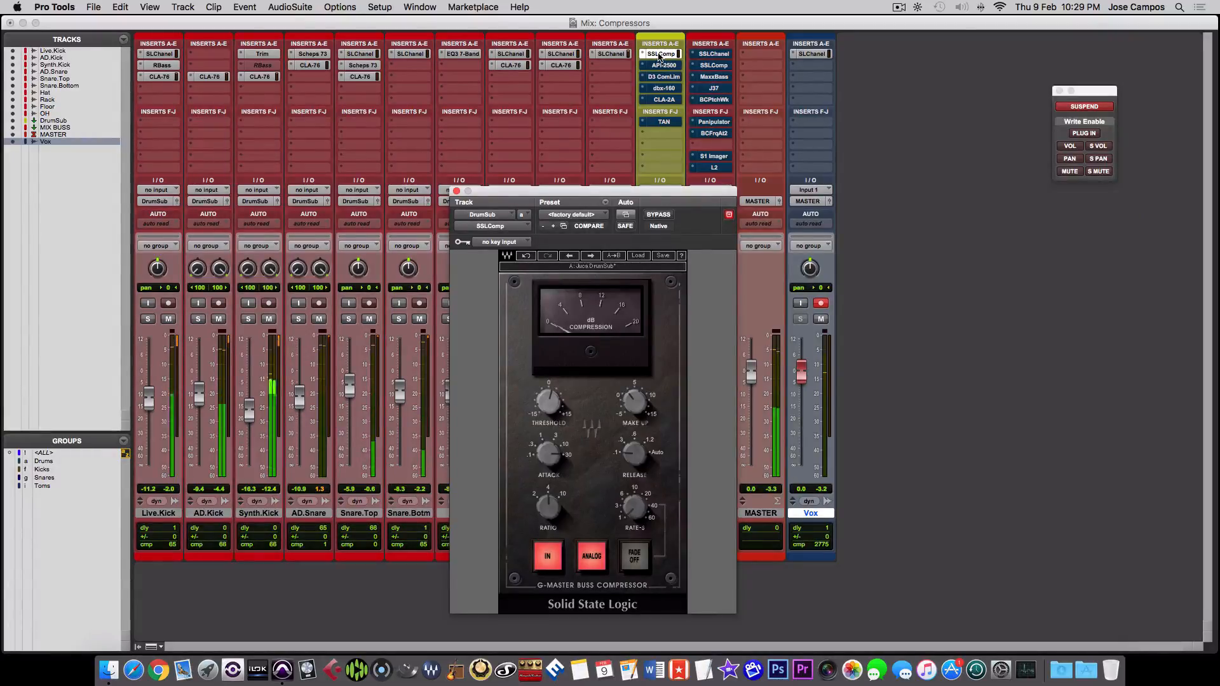
{"action": "left_click", "coordinate": [658, 54], "text": "super"}
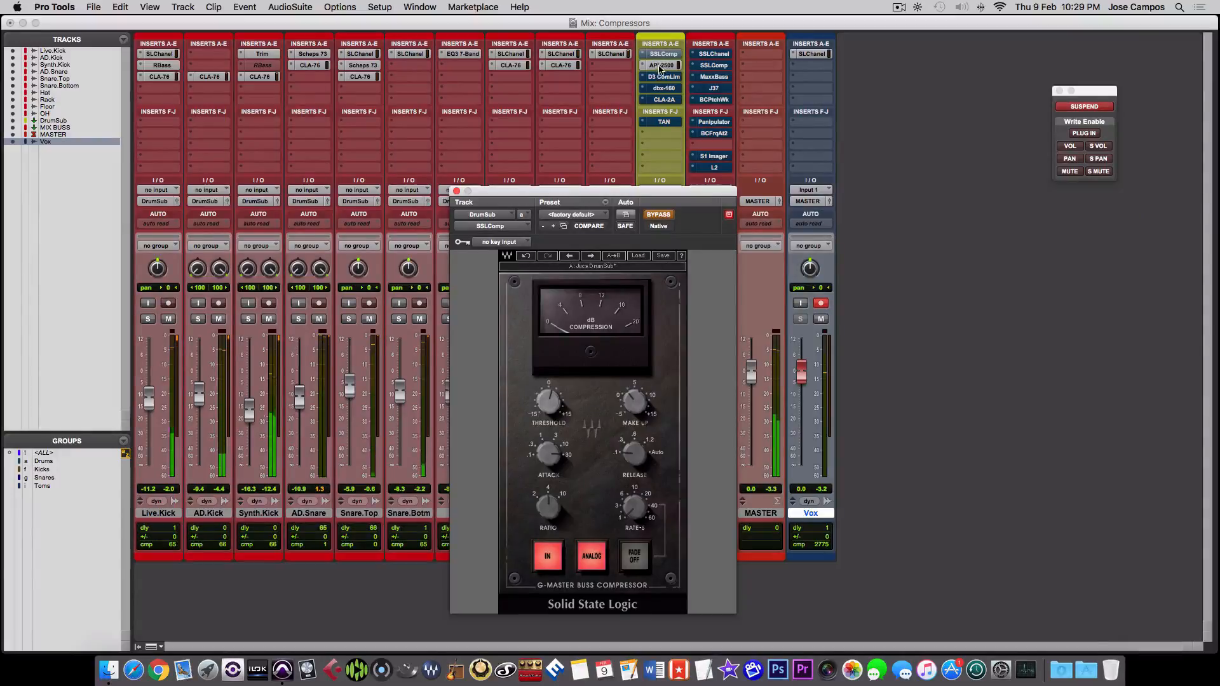
- Audition the drum mix through API-2500 alone, slightly adjusting its threshold, and bypass it again
{"action": "left_click", "coordinate": [661, 65]}
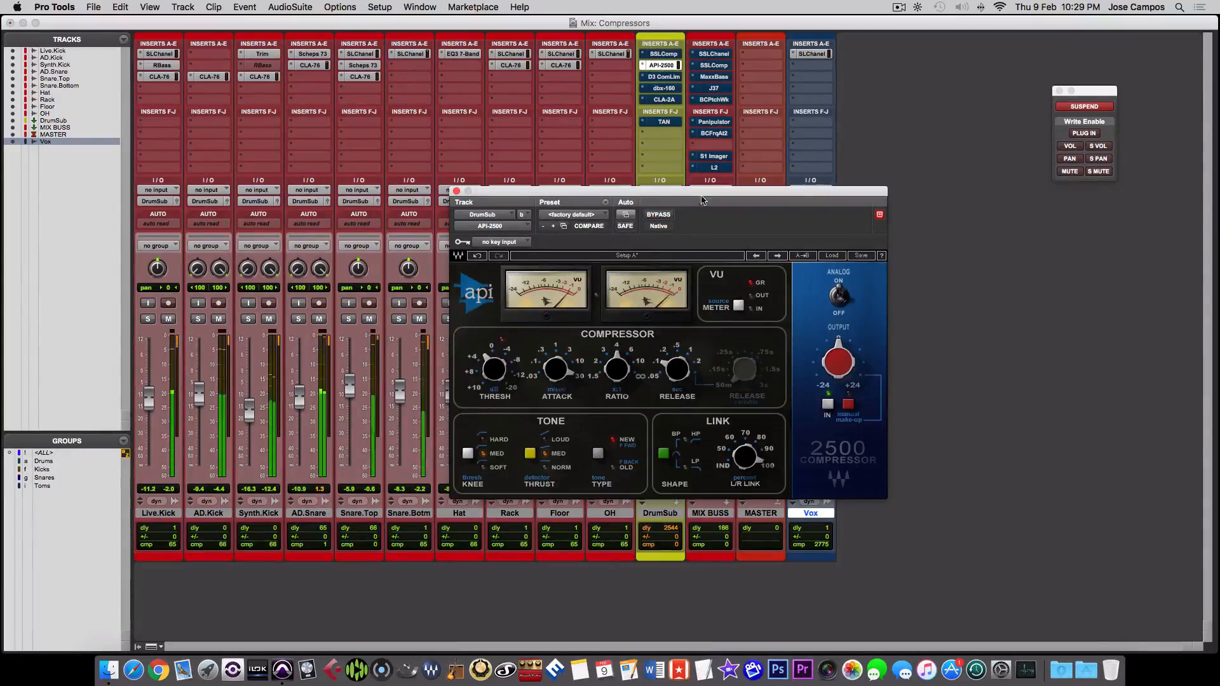
{"action": "left_click_drag", "start_coordinate": [703, 193], "coordinate": [741, 187]}
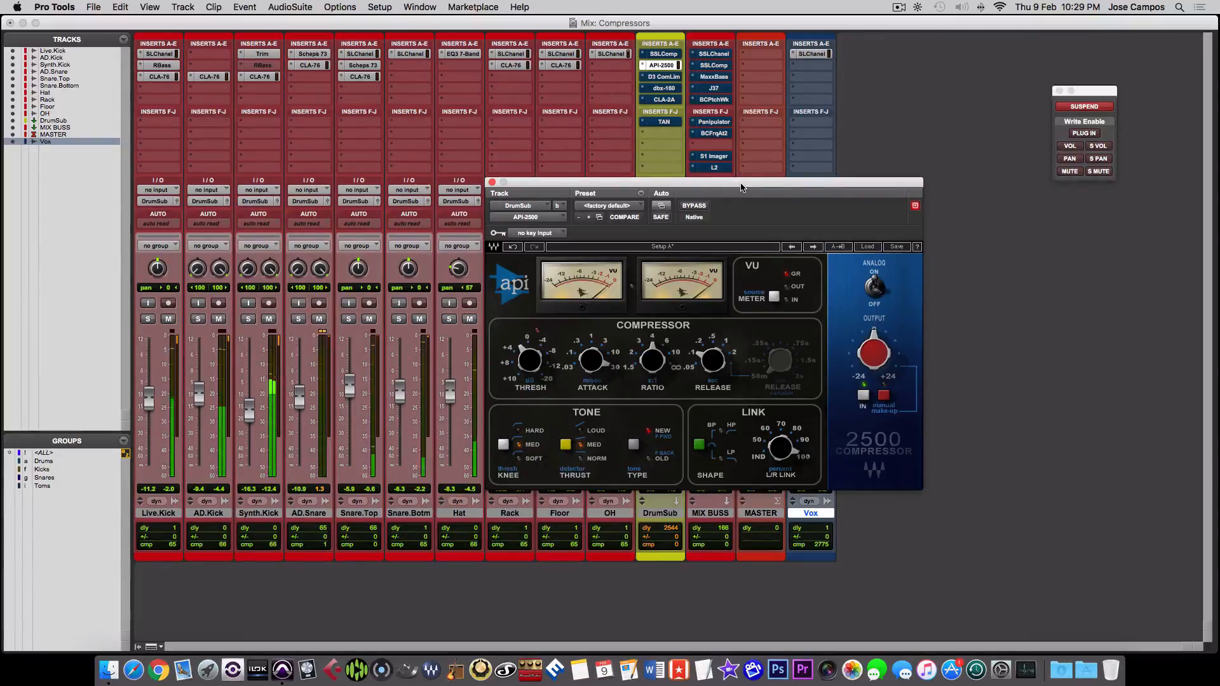
{"action": "left_click_drag", "start_coordinate": [540, 362], "coordinate": [540, 359]}
{"action": "left_click", "coordinate": [665, 67], "text": "super"}
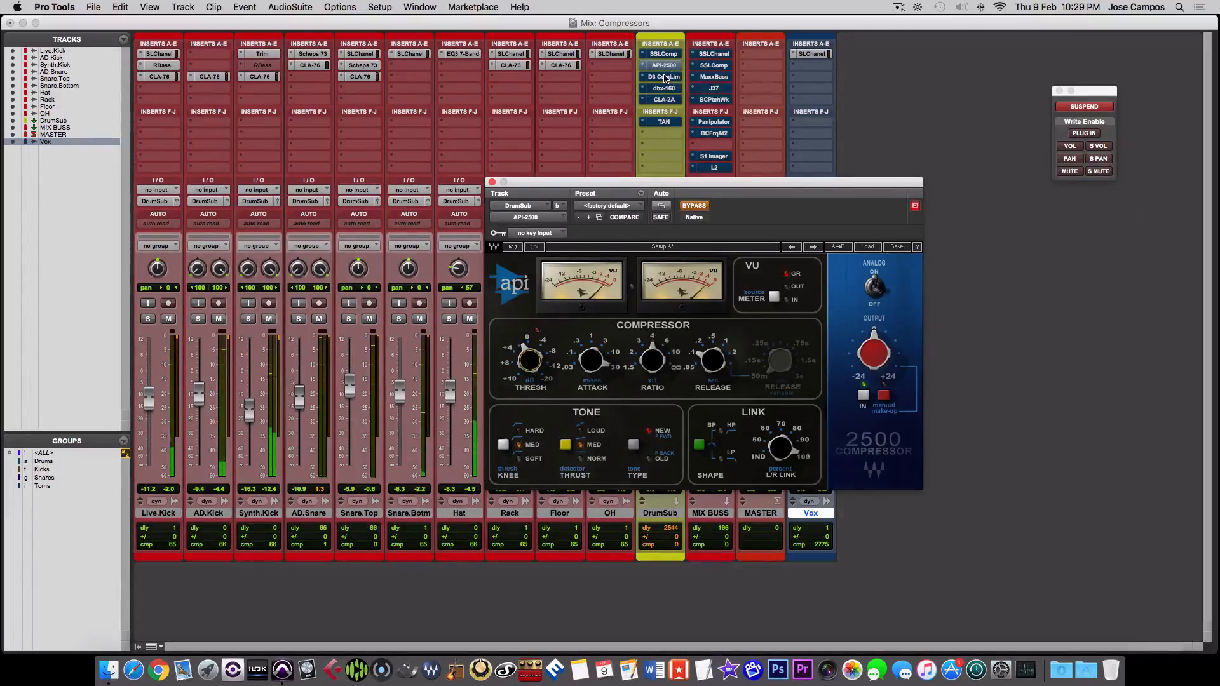
- Audition the drum mix through the Dyn3 Compressor/Limiter alone on DrumSub, set its threshold to -25.5 dB, and bypass it again
{"action": "left_click", "coordinate": [664, 77]}
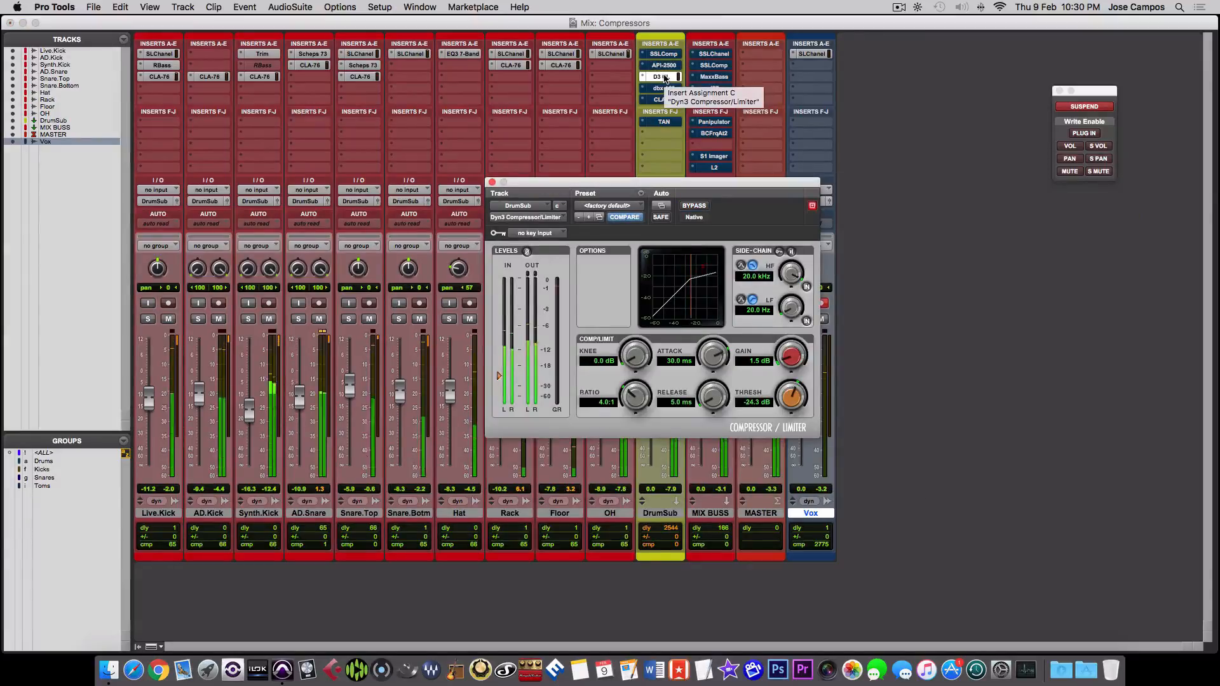
{"action": "left_click_drag", "start_coordinate": [790, 391], "coordinate": [789, 396]}
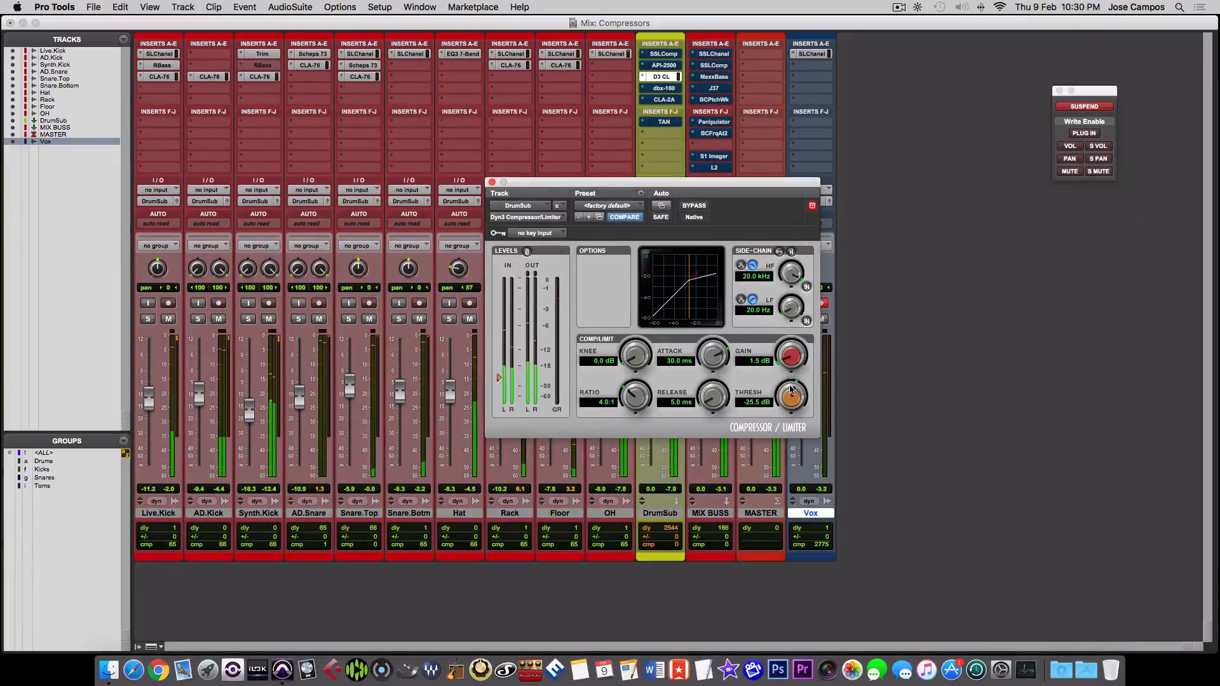
{"action": "left_click", "coordinate": [669, 78], "text": "super"}
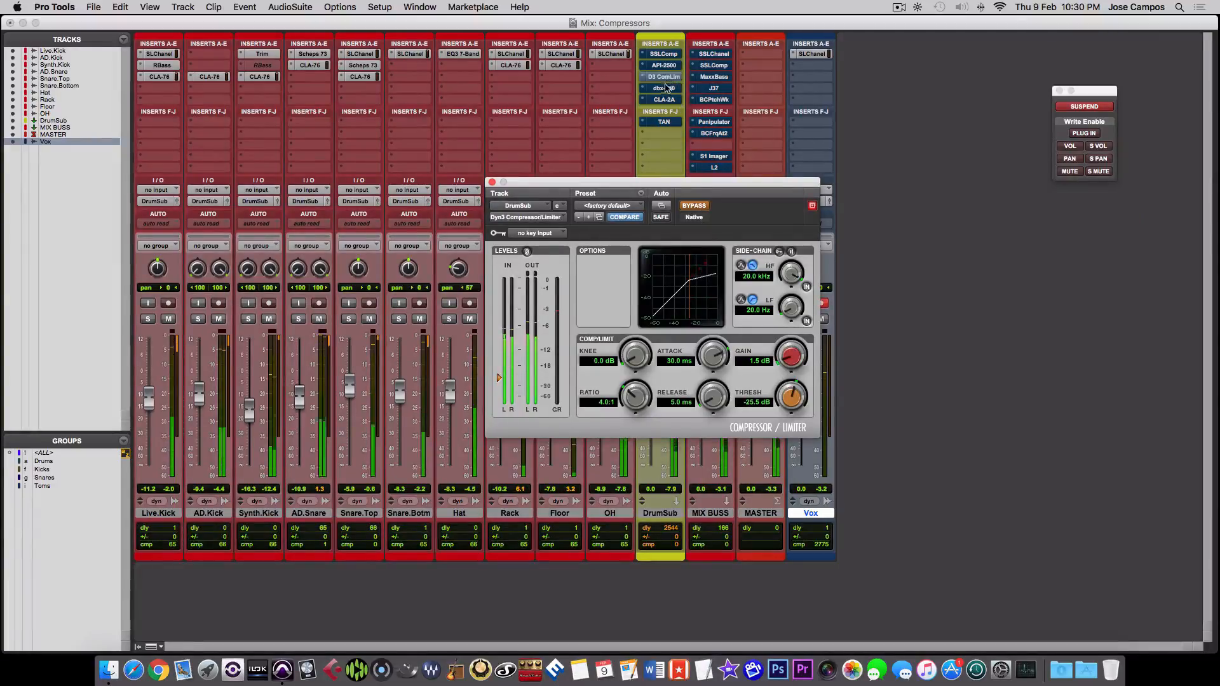
- Audition the drum mix through dbx-160 alone and through CLA-2A alone on DrumSub, bypassing each one again after listening
{"action": "left_click", "coordinate": [665, 89]}
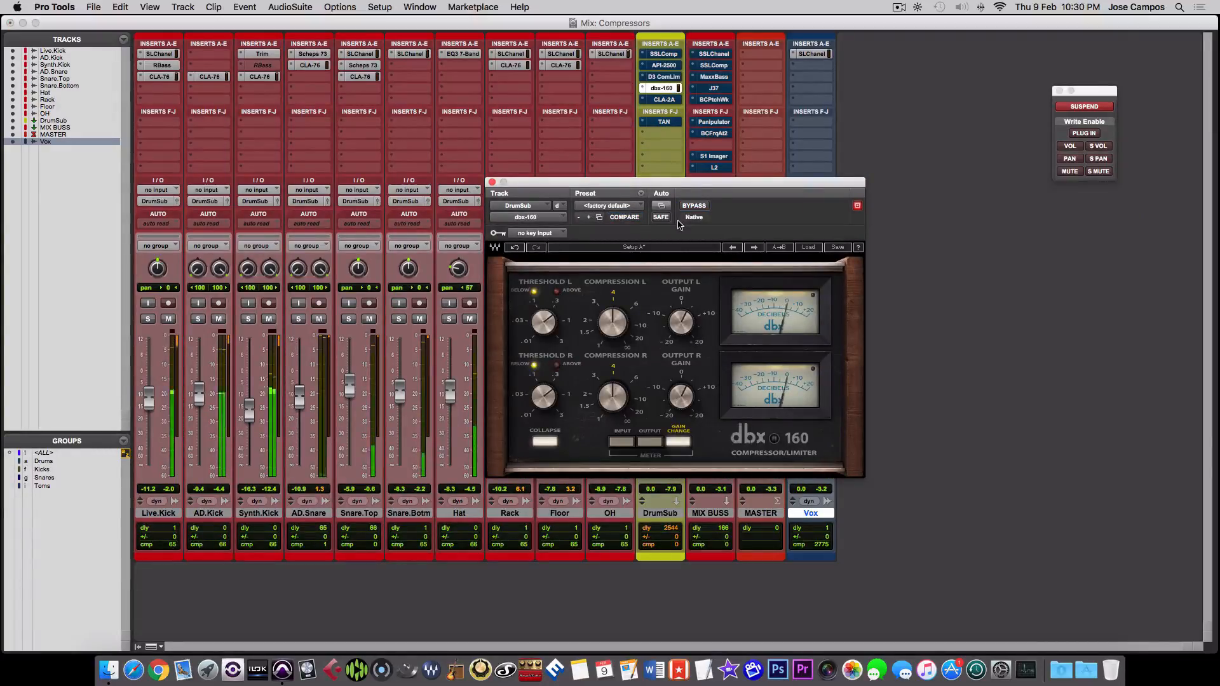
{"action": "left_click", "coordinate": [664, 89], "text": "super"}
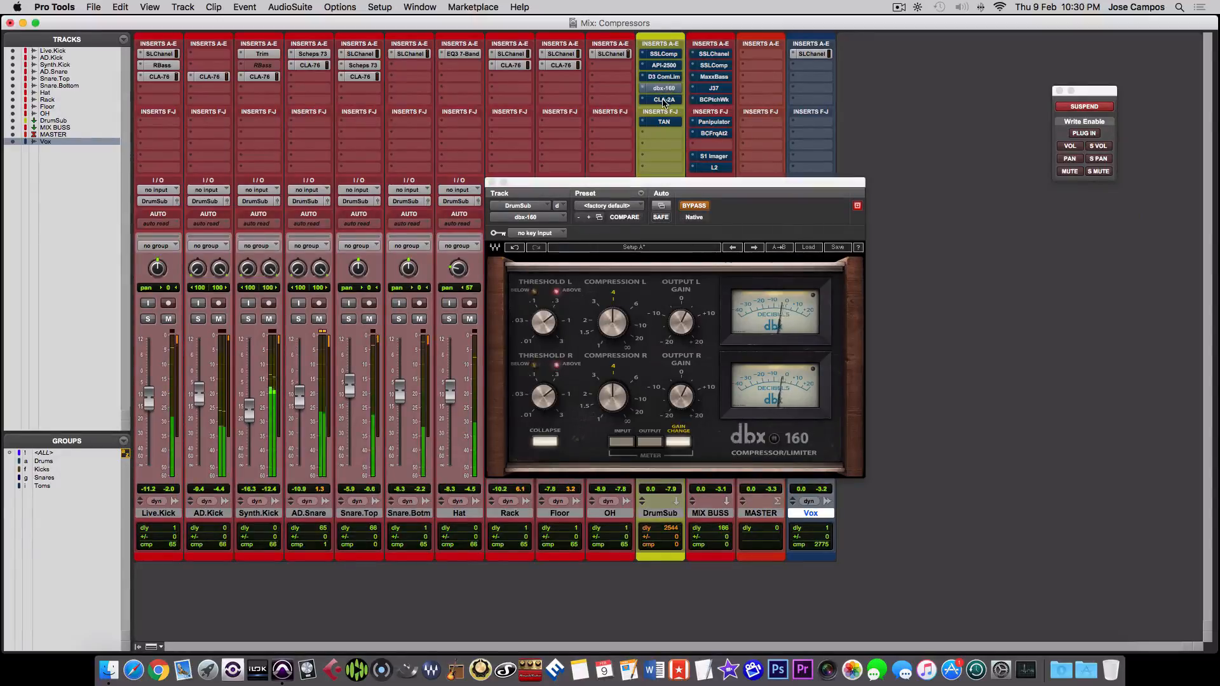
{"action": "left_click", "coordinate": [664, 100]}
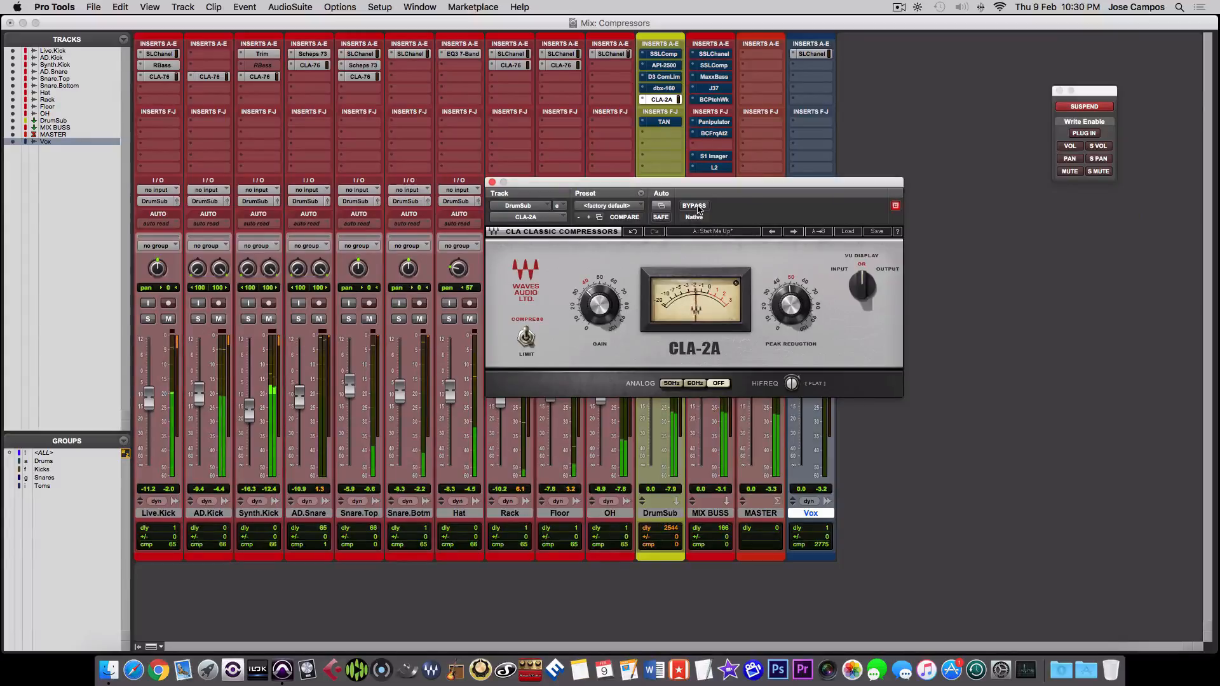
{"action": "left_click", "coordinate": [695, 206]}
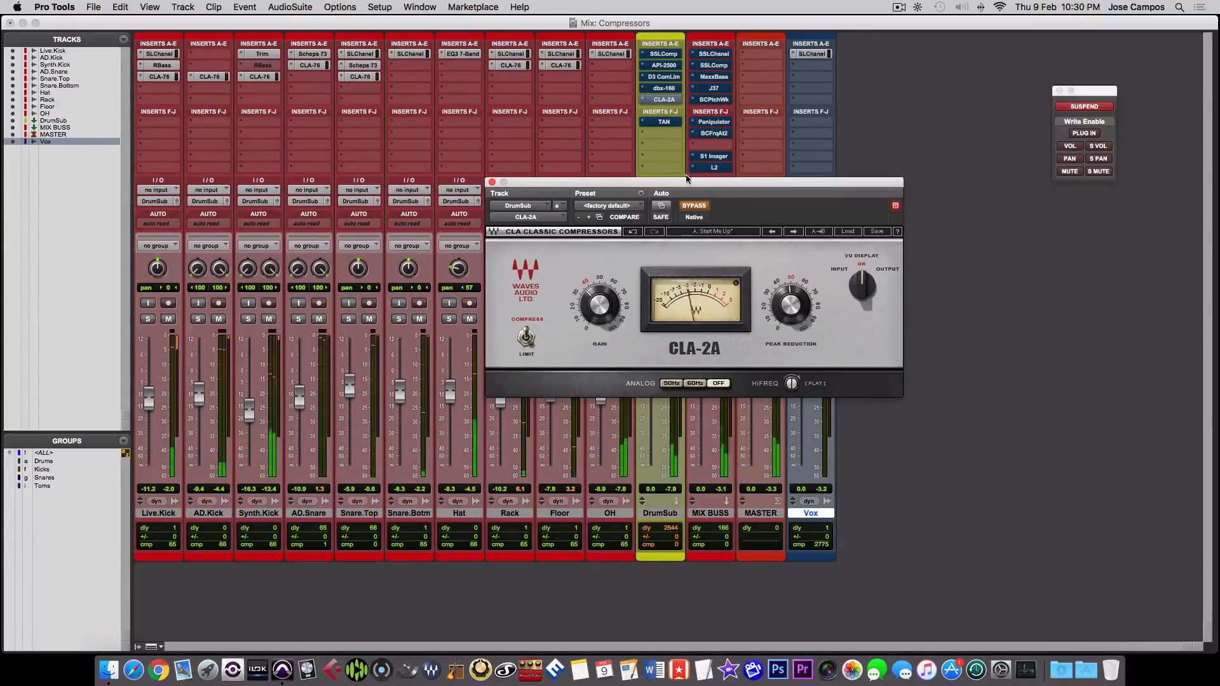
- Audition the drum mix through TAN alone on DrumSub, close its plug-in window, and bypass it again
{"action": "left_click", "coordinate": [664, 123]}
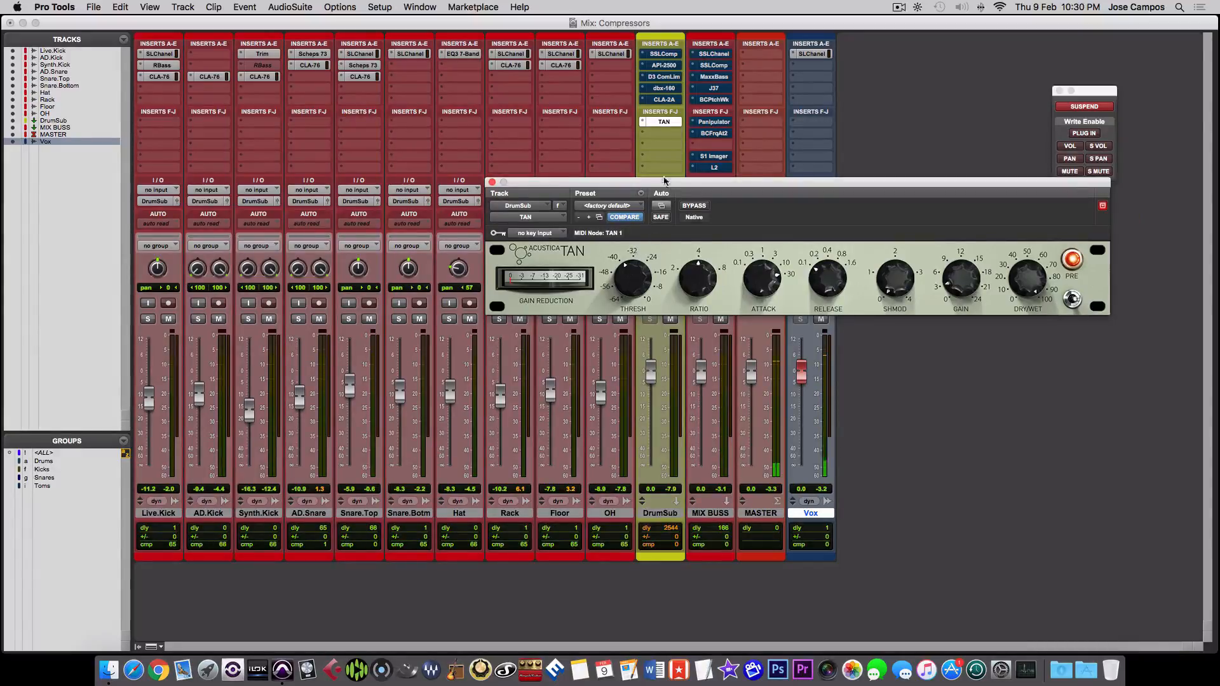
{"action": "left_click", "coordinate": [491, 183]}
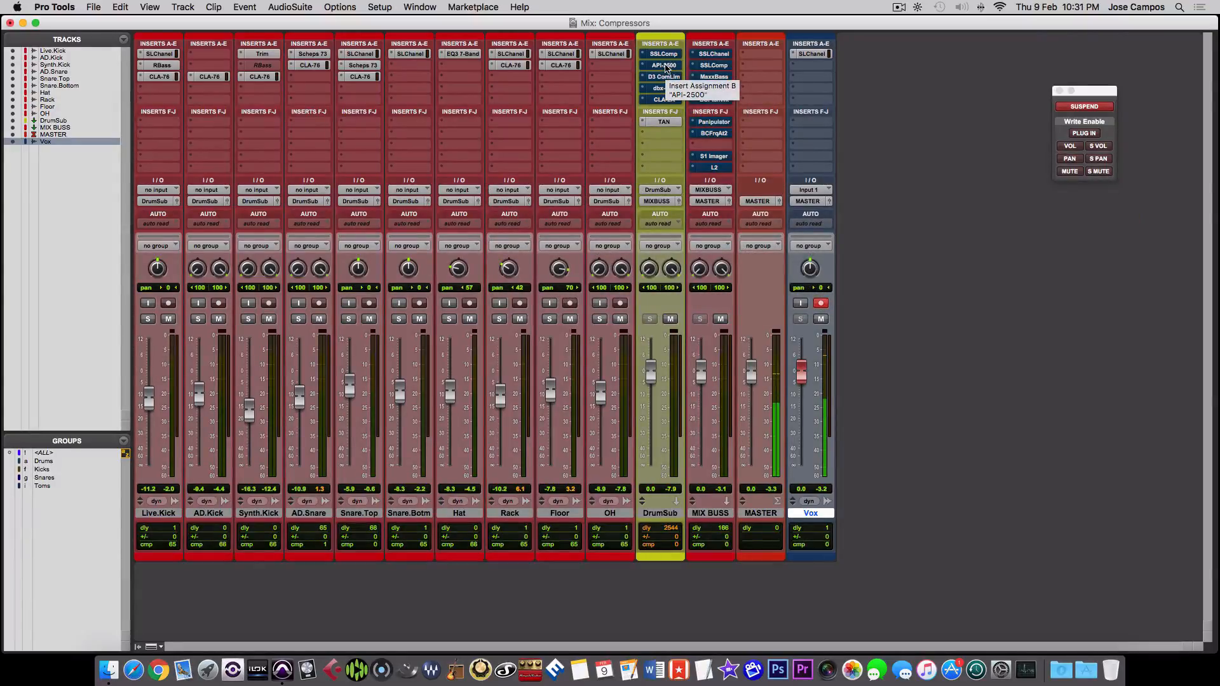
{"action": "left_click", "coordinate": [663, 124], "text": "super"}
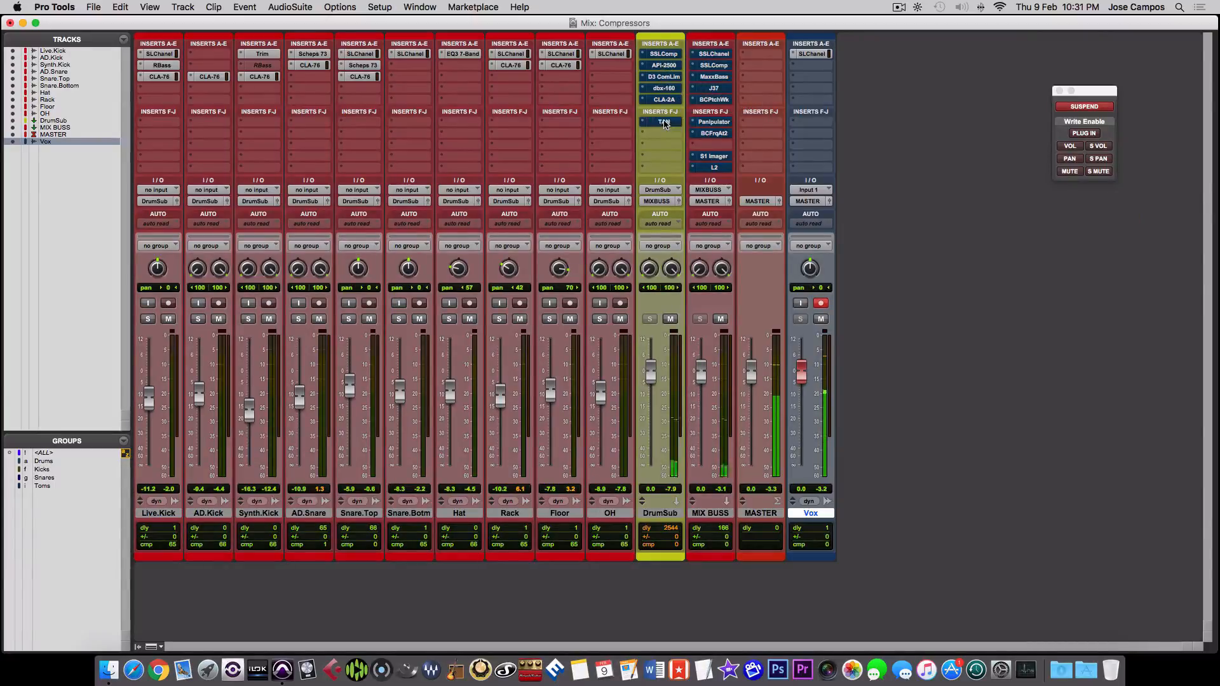
- Open the API-2500 plug-in window on DrumSub to review the compressor's controls, and close it still bypassed
{"action": "left_click", "coordinate": [664, 65]}
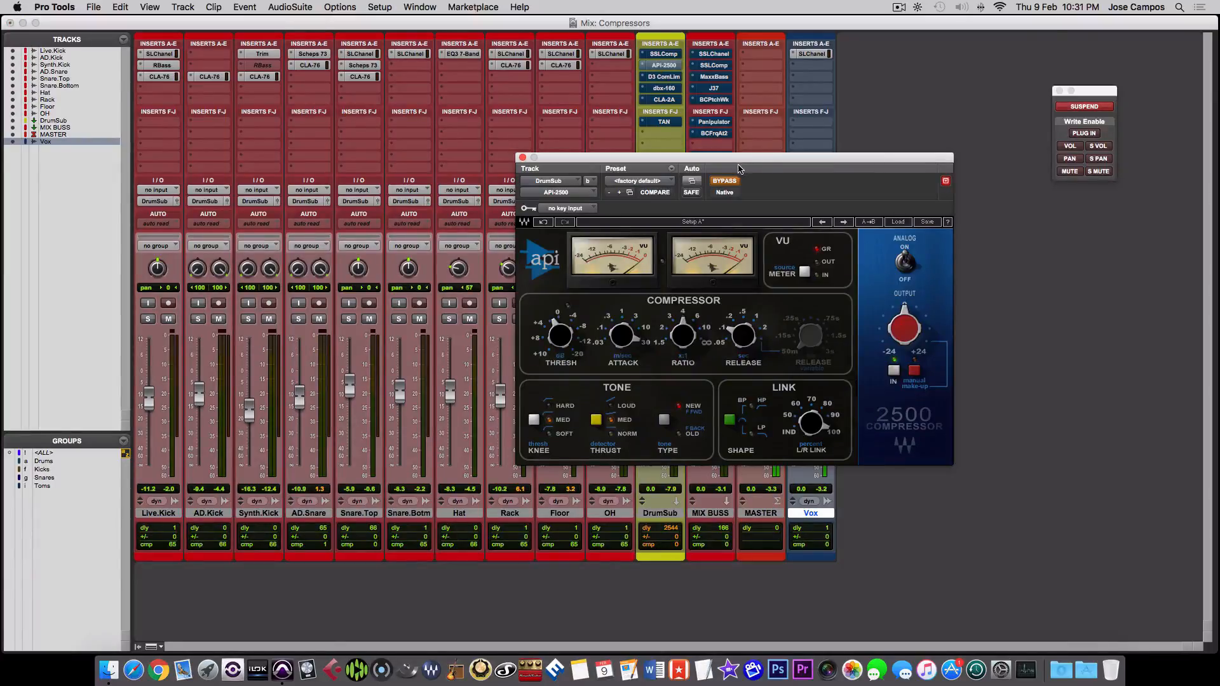
{"action": "left_click", "coordinate": [523, 158]}
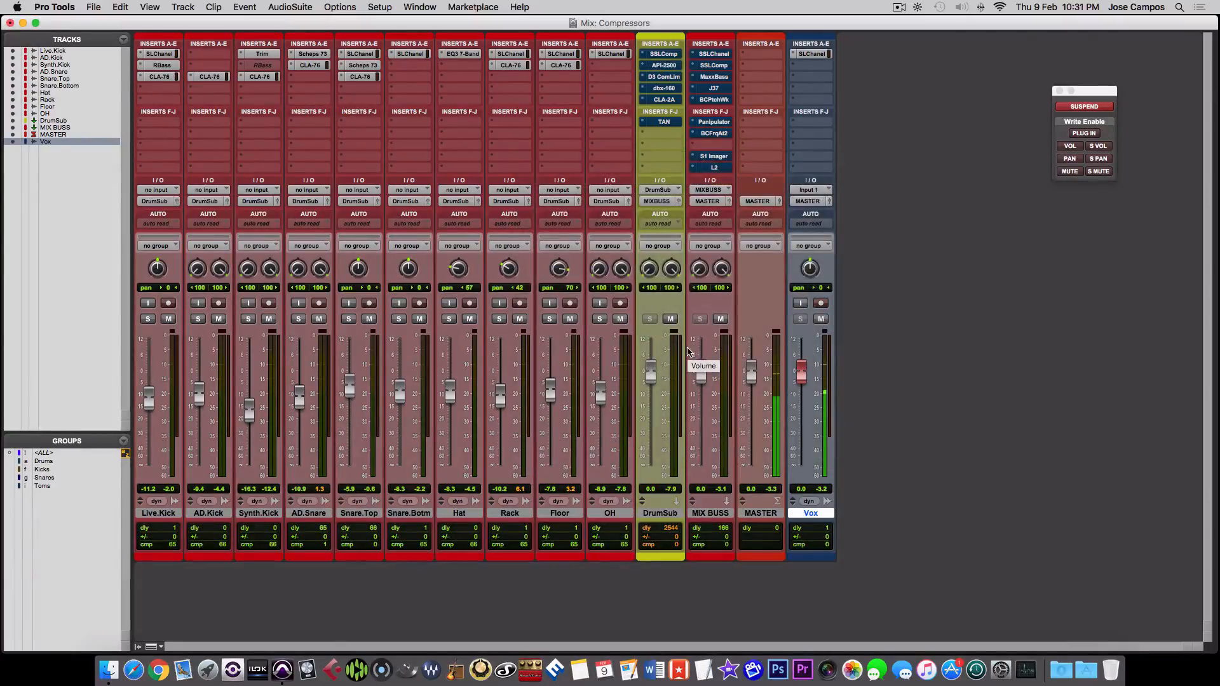